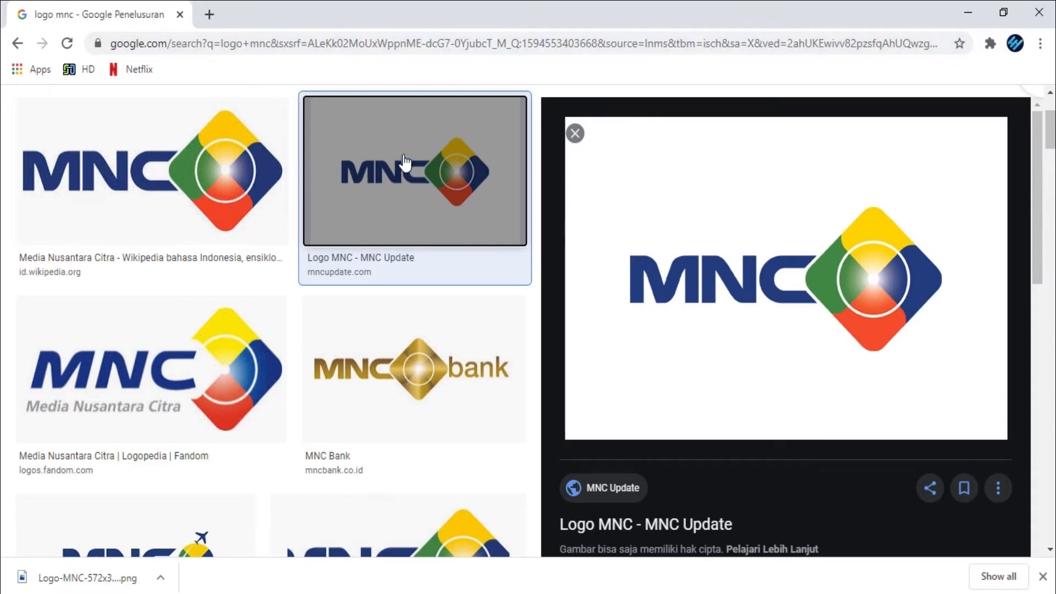
- Copy the downloaded Logo-MNC-572x394 image file from the Downloads folder
scroll(404, 162, up, 3)
scroll(472, 205, down, 3)
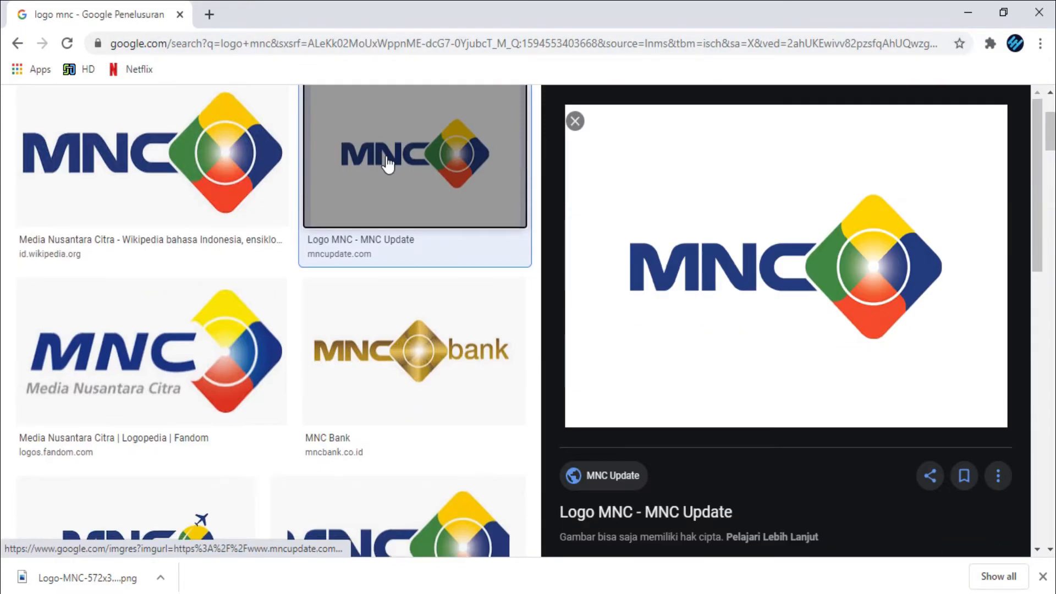
right_click(387, 163)
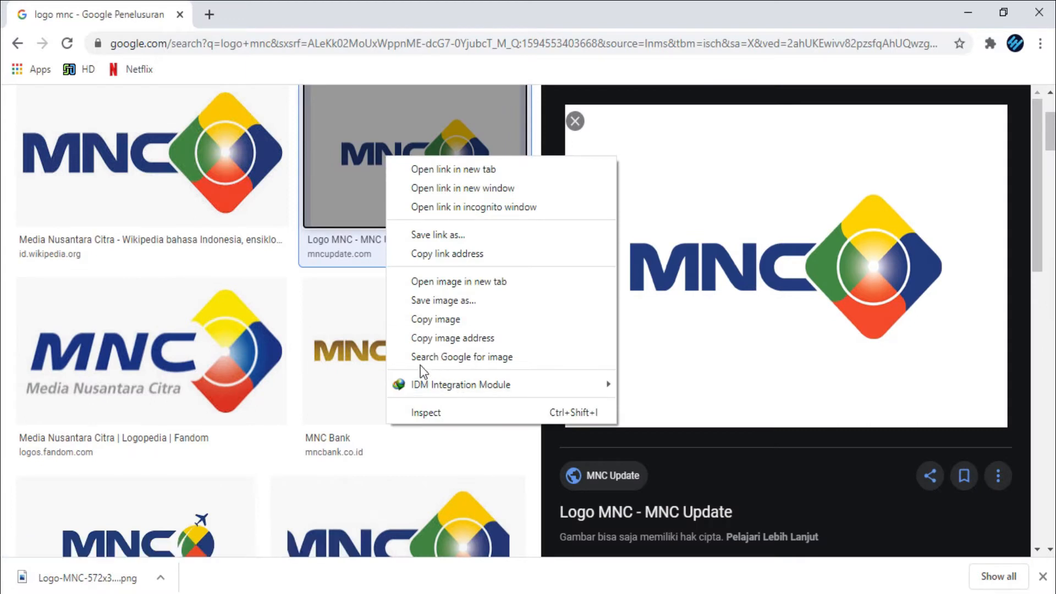
click(426, 593)
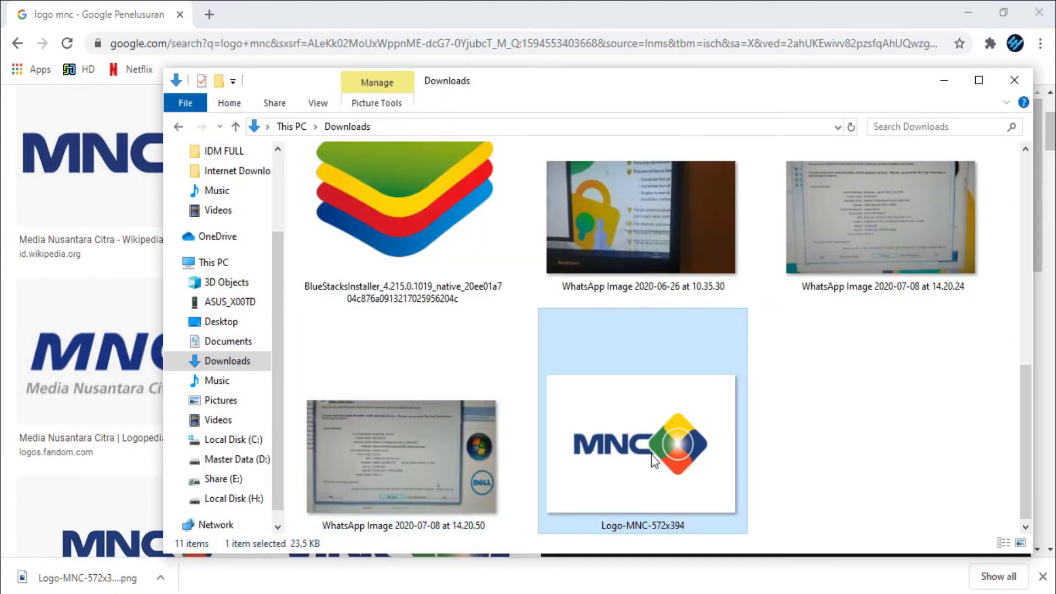
right_click(628, 391)
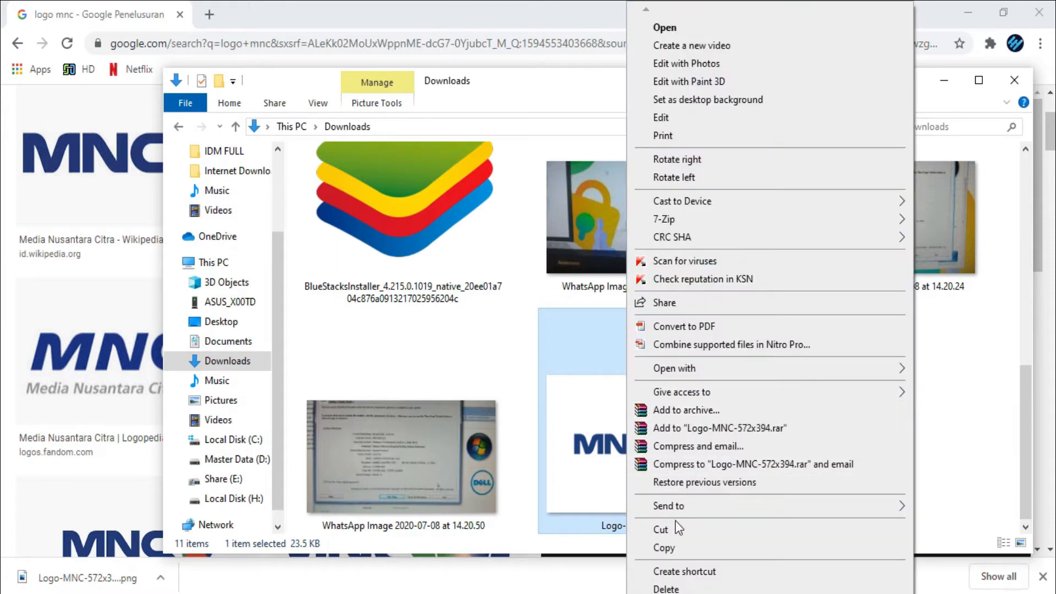
click(676, 550)
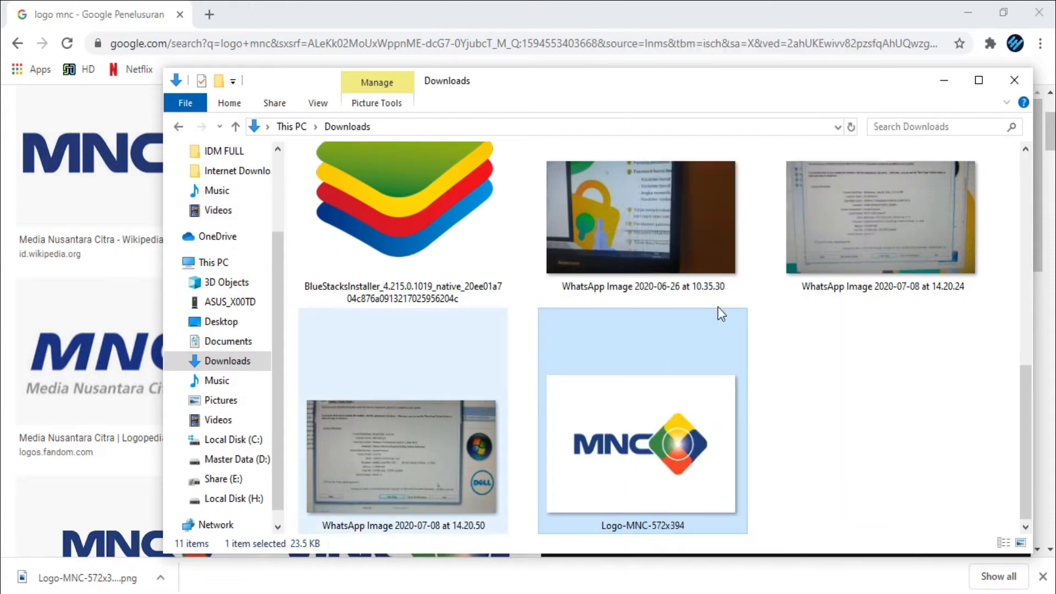
click(944, 81)
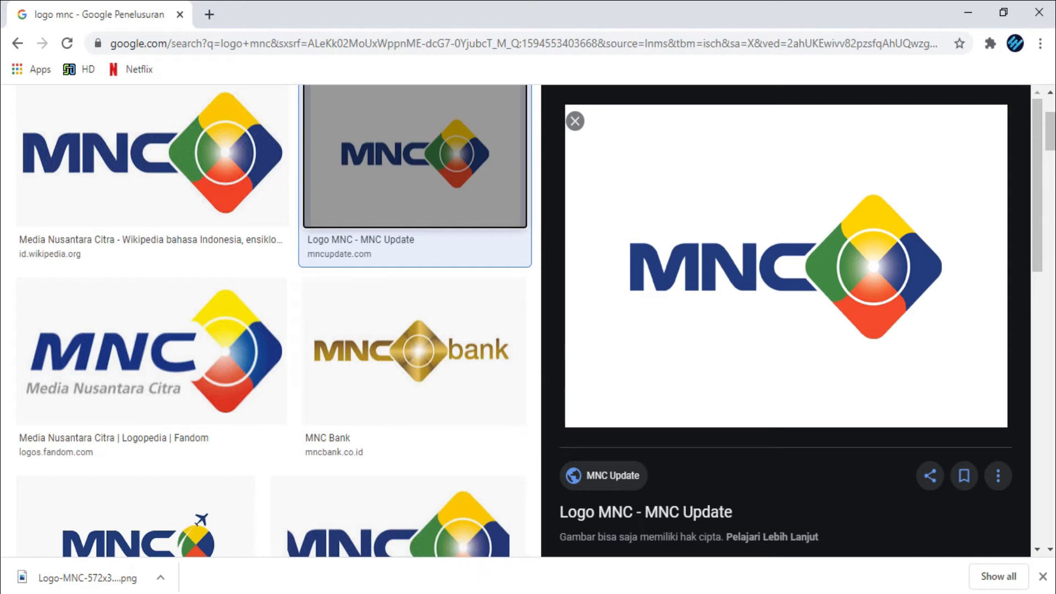
- Switch to CorelDRAW and start a new document named "logo MNC group"
click(533, 593)
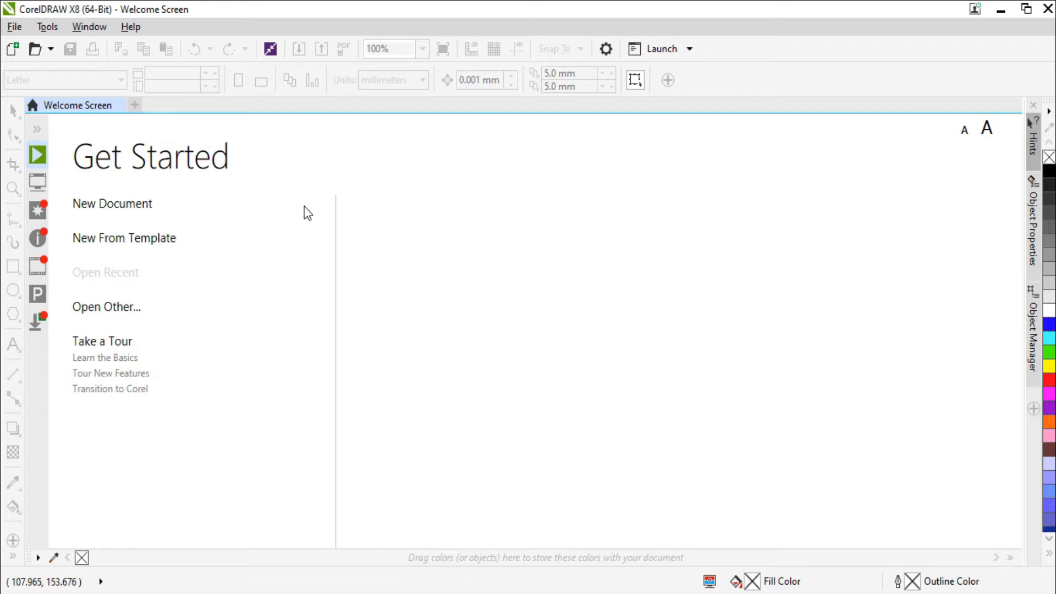
click(137, 209)
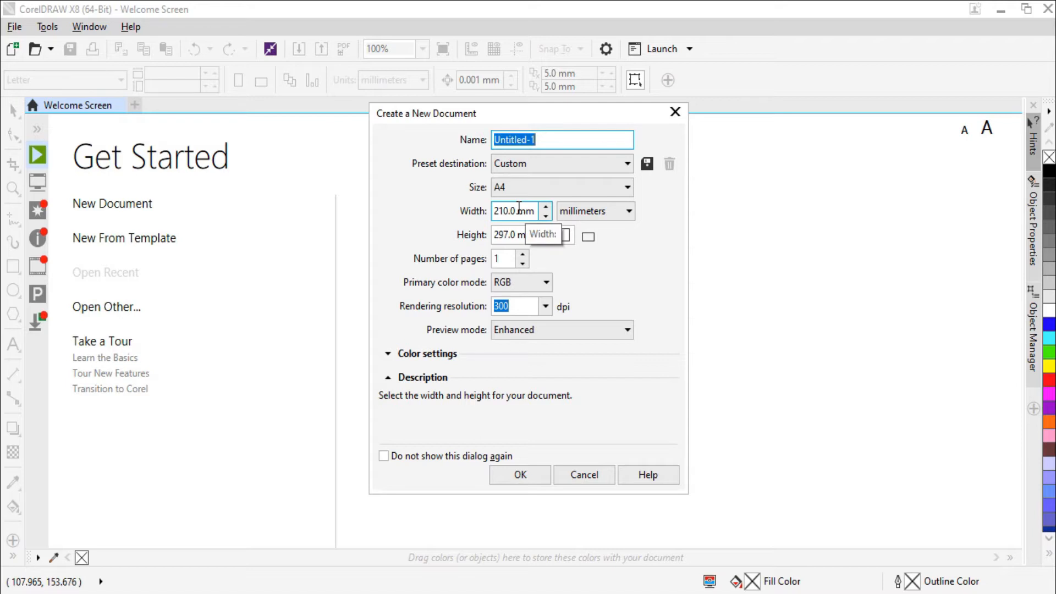
text(logo MNC )
text(ghr)
key(BackSpace)
key(BackSpace)
text(roup)
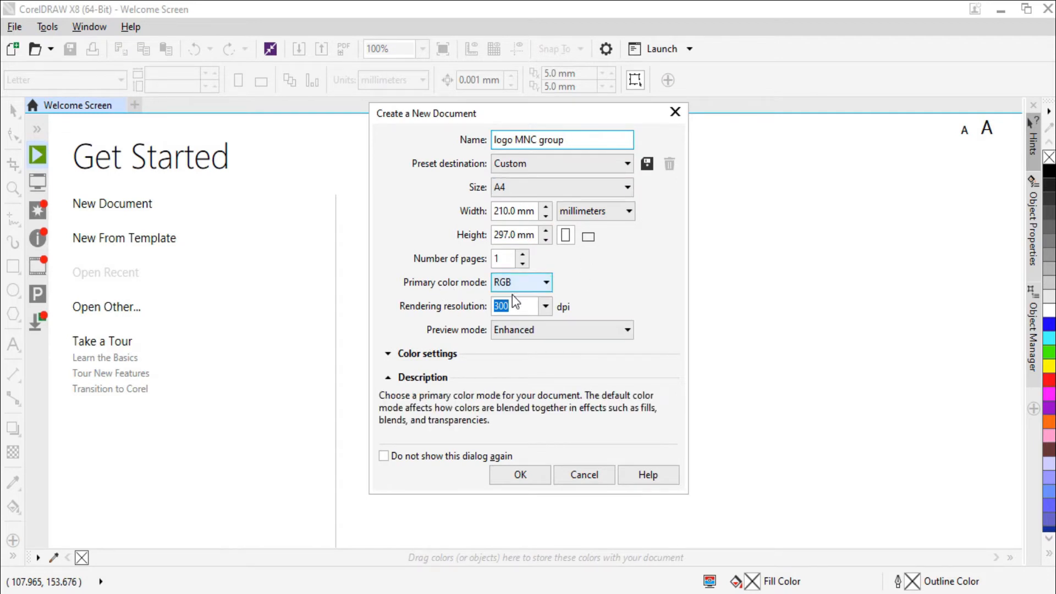
- Create the A4 document with RGB as its primary color mode and set the page to landscape orientation
click(545, 283)
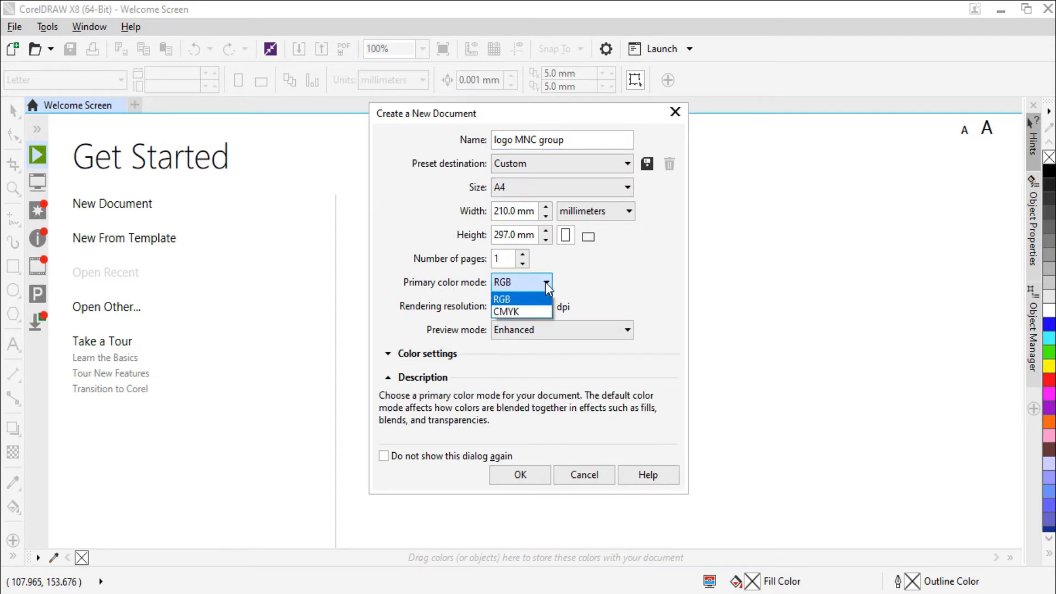
click(545, 282)
click(545, 282)
click(546, 283)
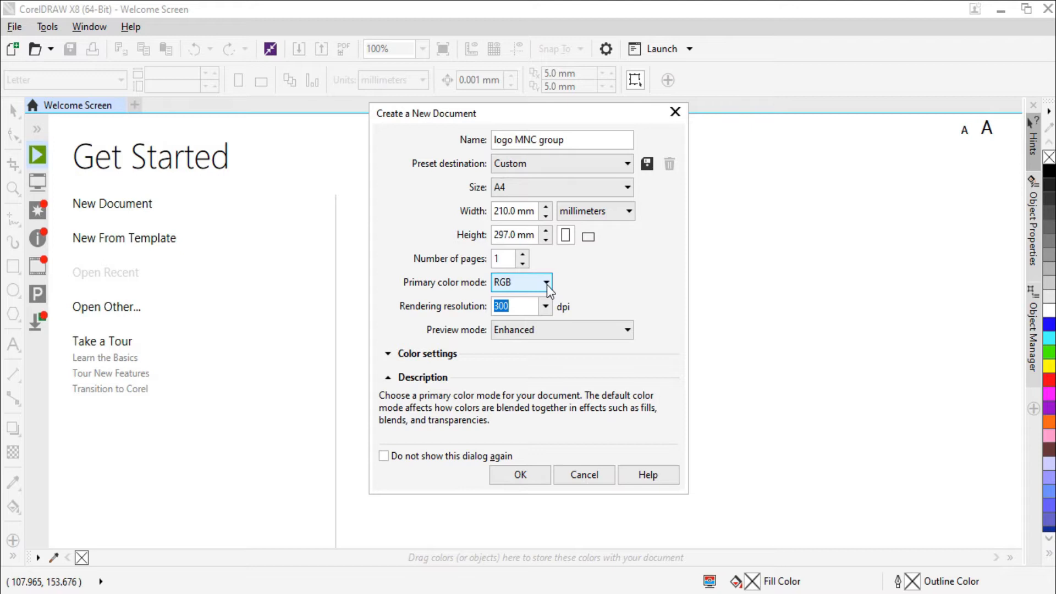
click(520, 477)
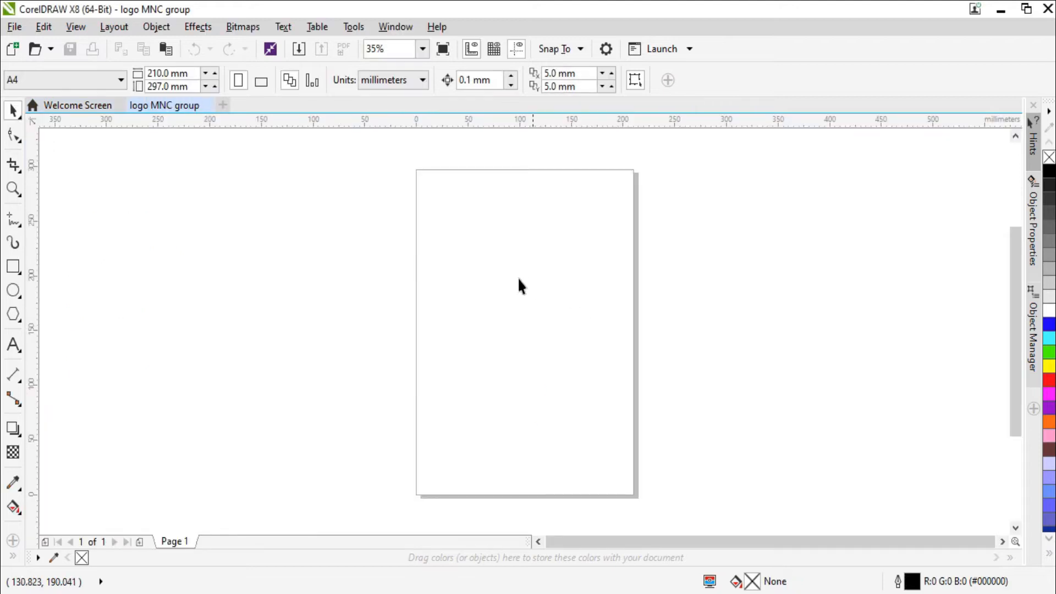
click(260, 81)
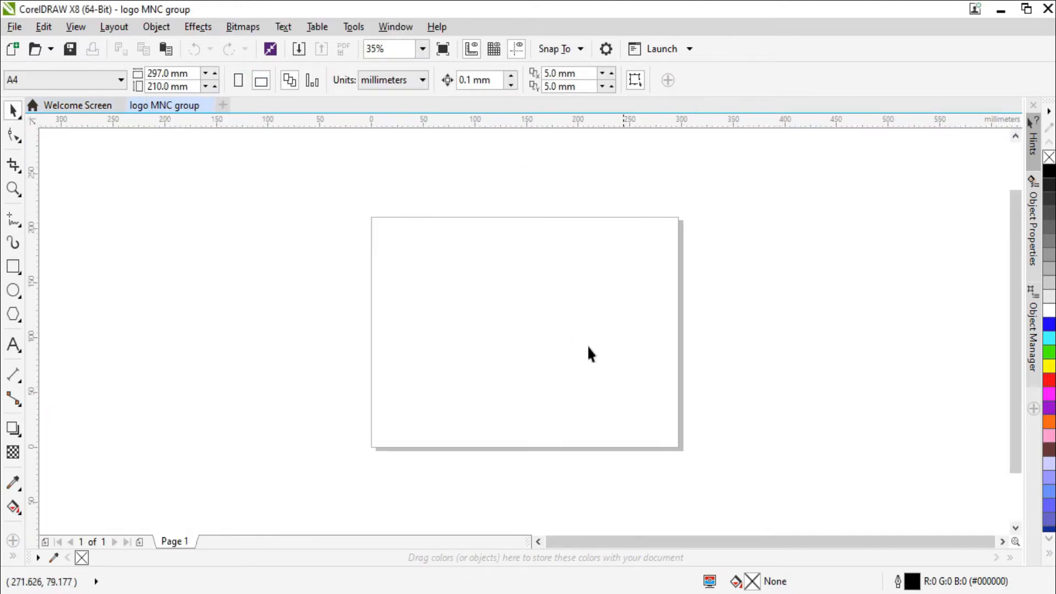
- Paste the copied MNC logo image onto the page as a bitmap
key(ctrl+v)
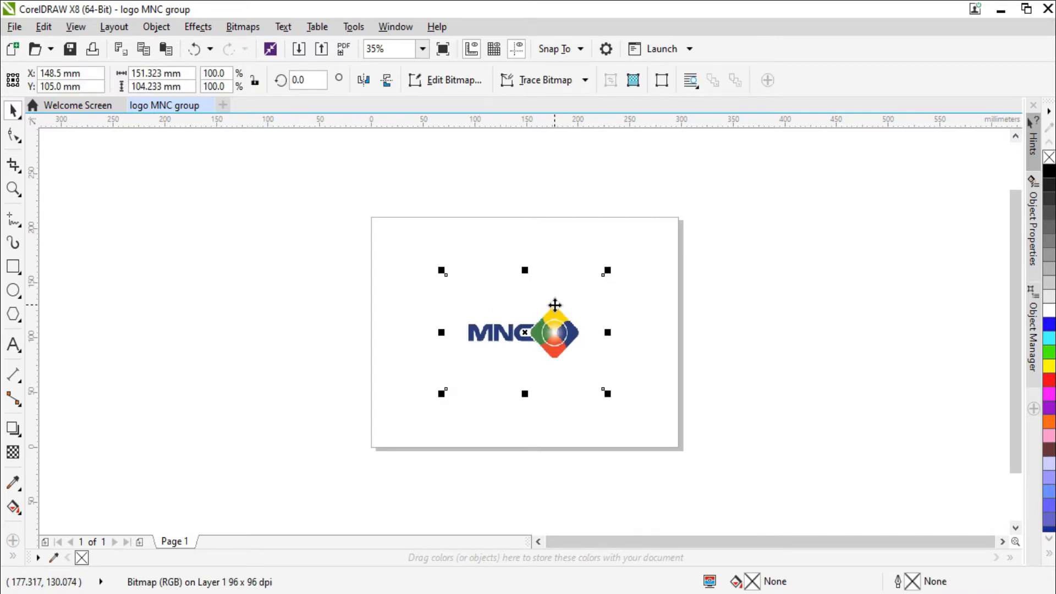
right_click(588, 233)
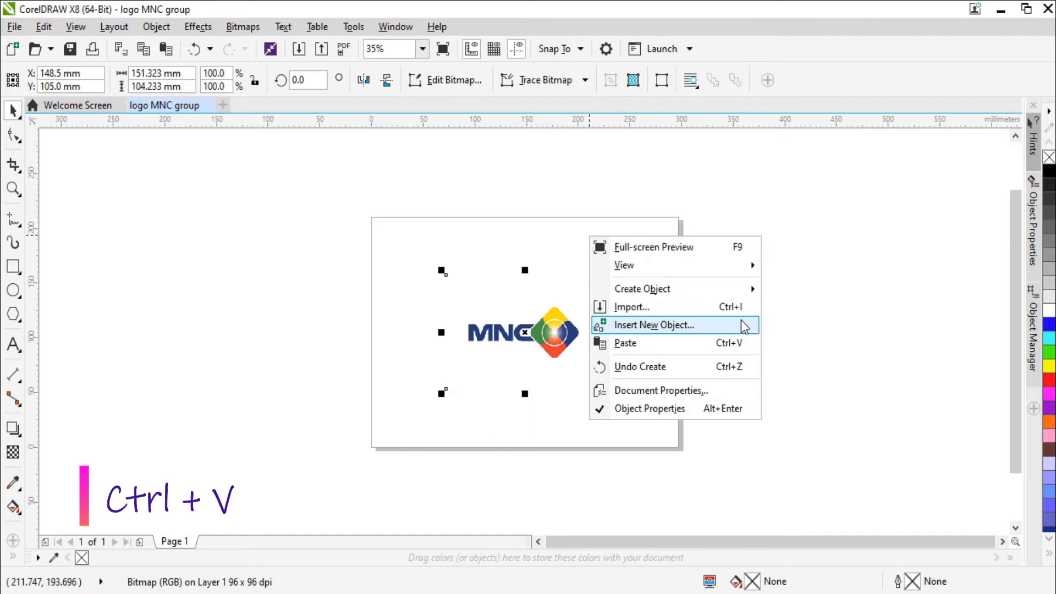
key(Escape)
key(Escape)
scroll(558, 333, down, 1)
key(F4)
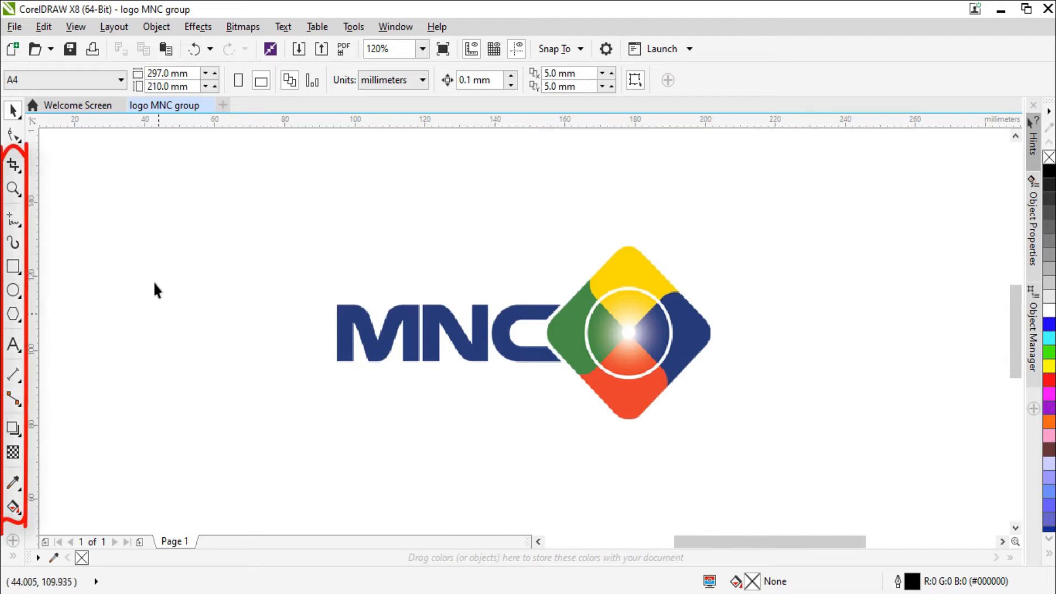
- Examine the pixel edges of the logo's letter M at high magnification
mouse_move(550, 593)
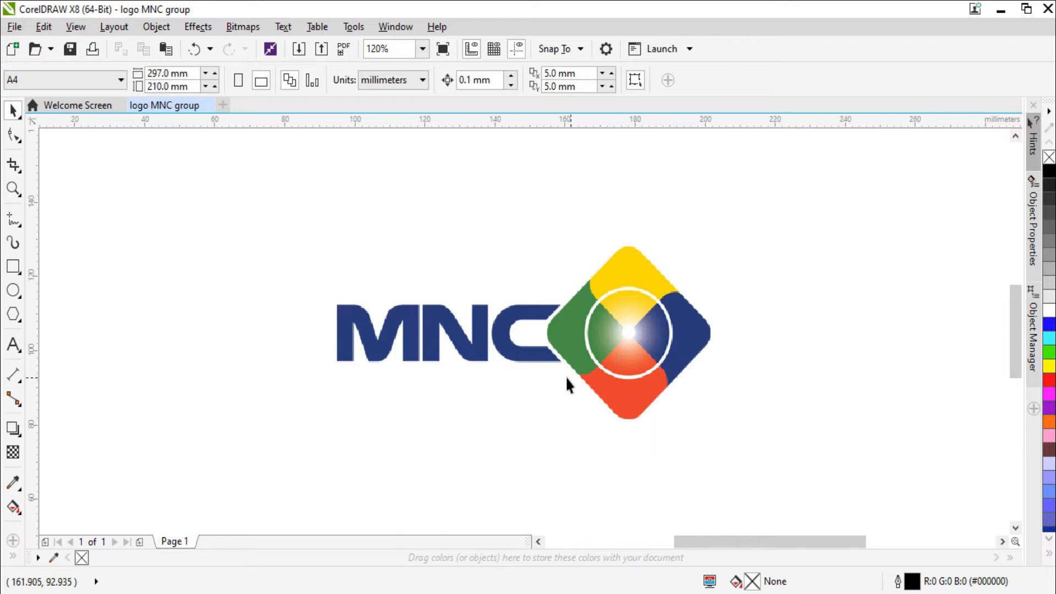
key(F2)
drag(307, 259, 449, 360)
key(F2)
drag(319, 255, 535, 420)
key(F2)
drag(468, 254, 726, 391)
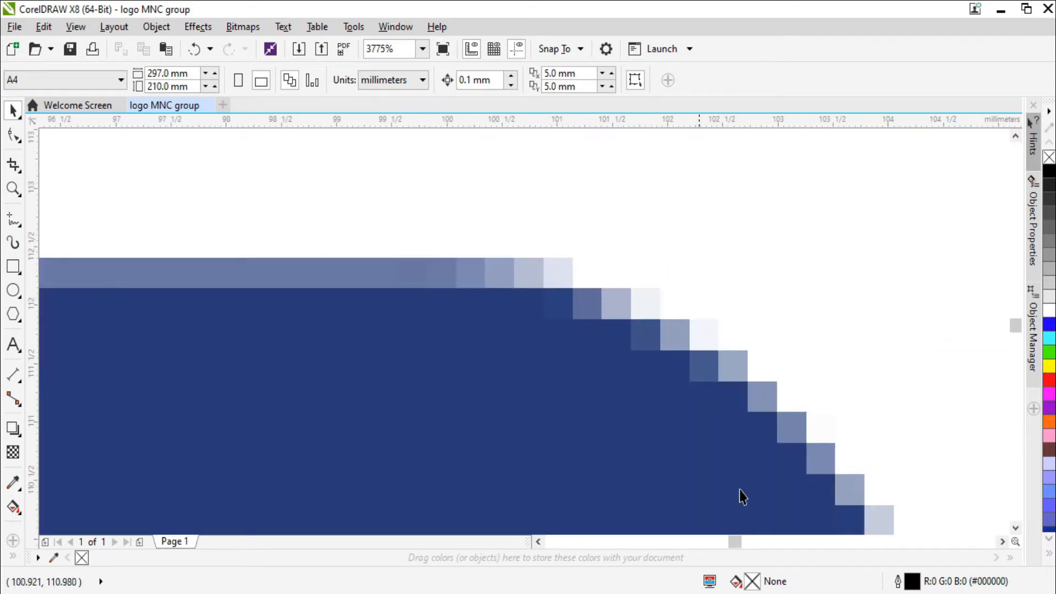
- Scale the logo bitmap about its center to about 86 %, roughly 130 mm wide
key(F4)
scroll(714, 416, down, 2)
click(655, 350)
drag(757, 264, 837, 203)
key(ctrl+z)
drag(758, 264, 759, 278)
click(778, 299)
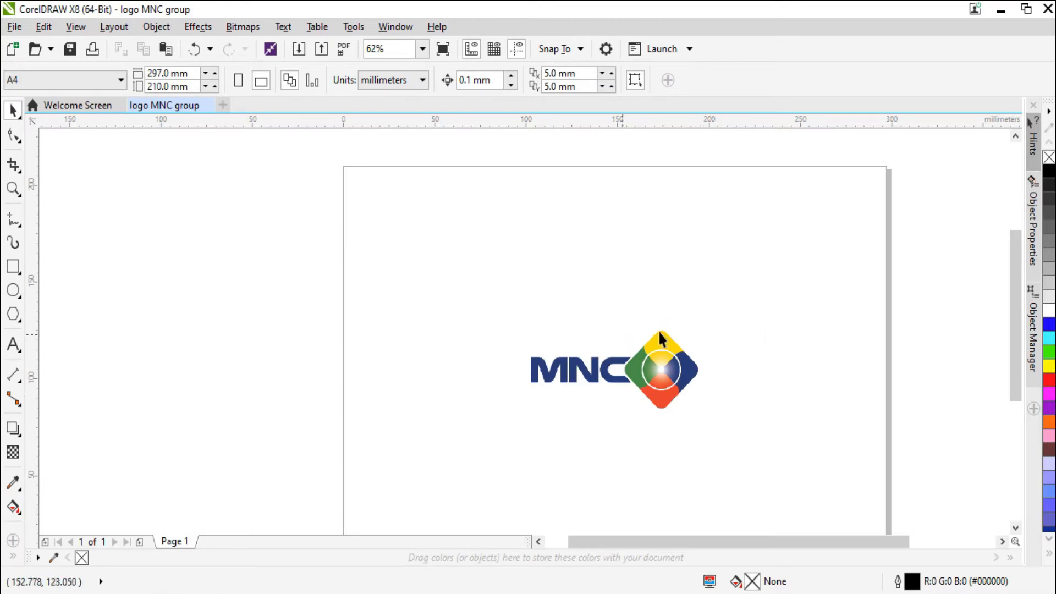
click(731, 318)
click(833, 345)
scroll(721, 345, up, 3)
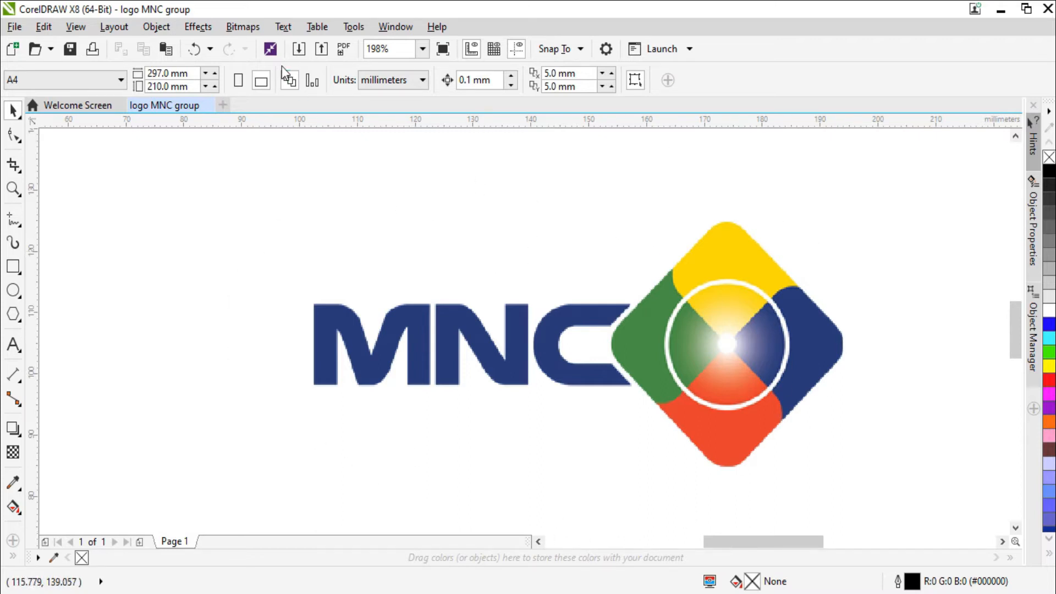
- Convert the logo bitmap to Duotone (8-bit) mode as a Monotone in PANTONE Rhodamine Red C
click(243, 26)
mouse_move(276, 185)
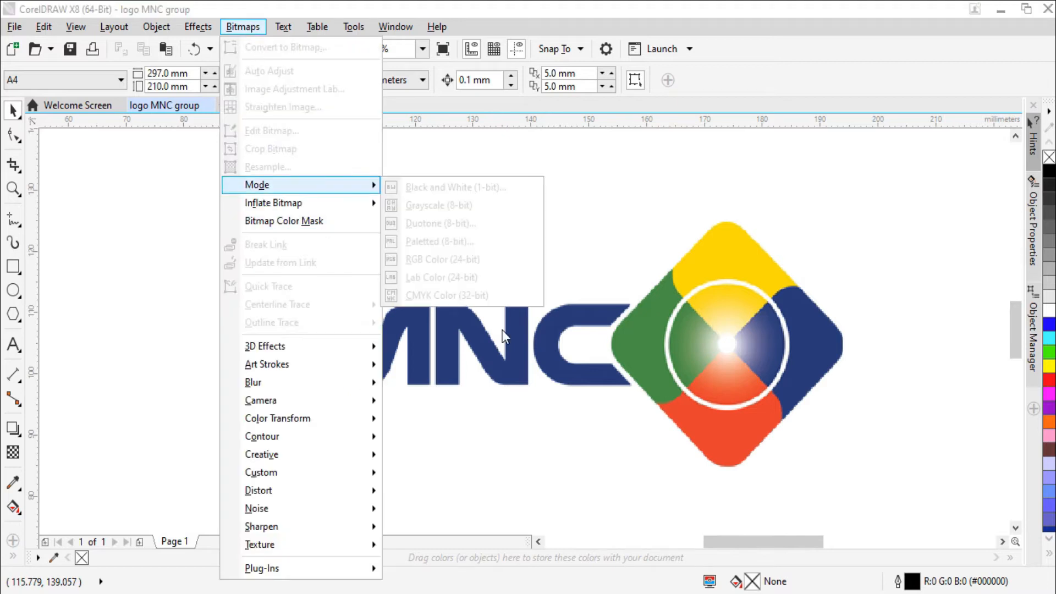
click(684, 330)
click(702, 321)
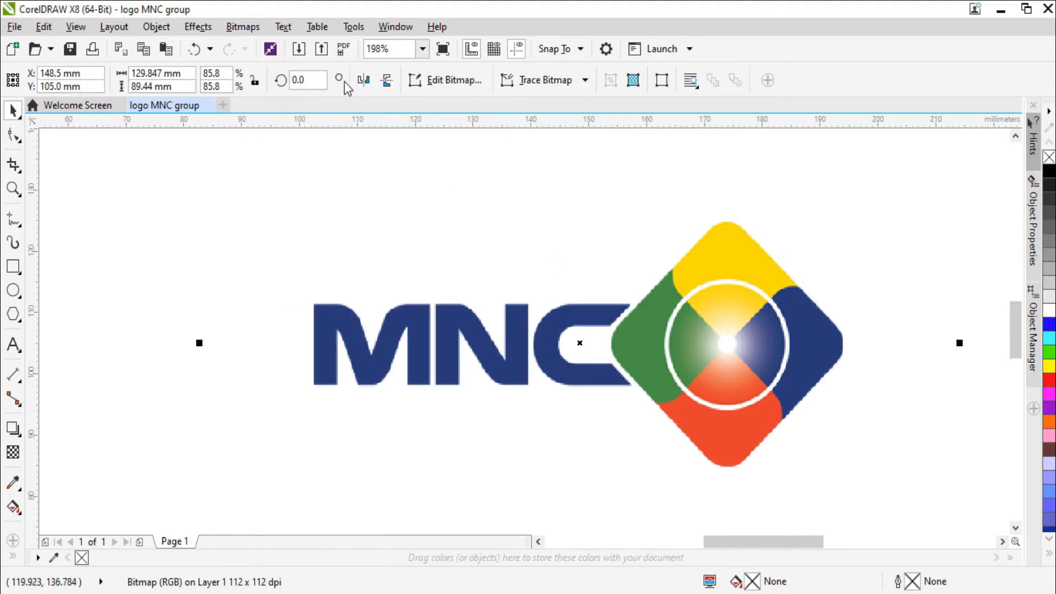
click(249, 32)
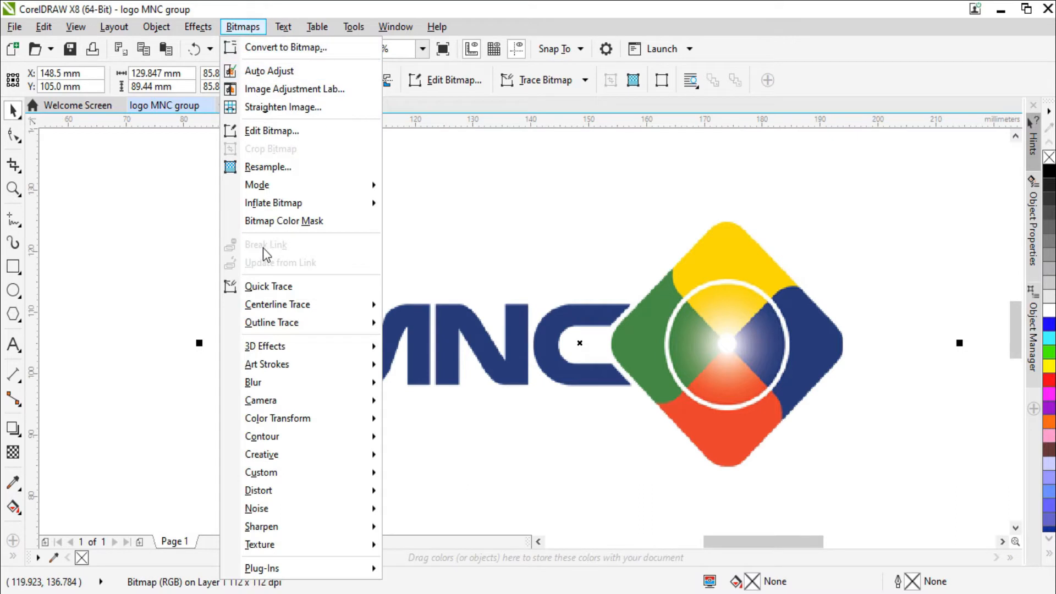
mouse_move(280, 186)
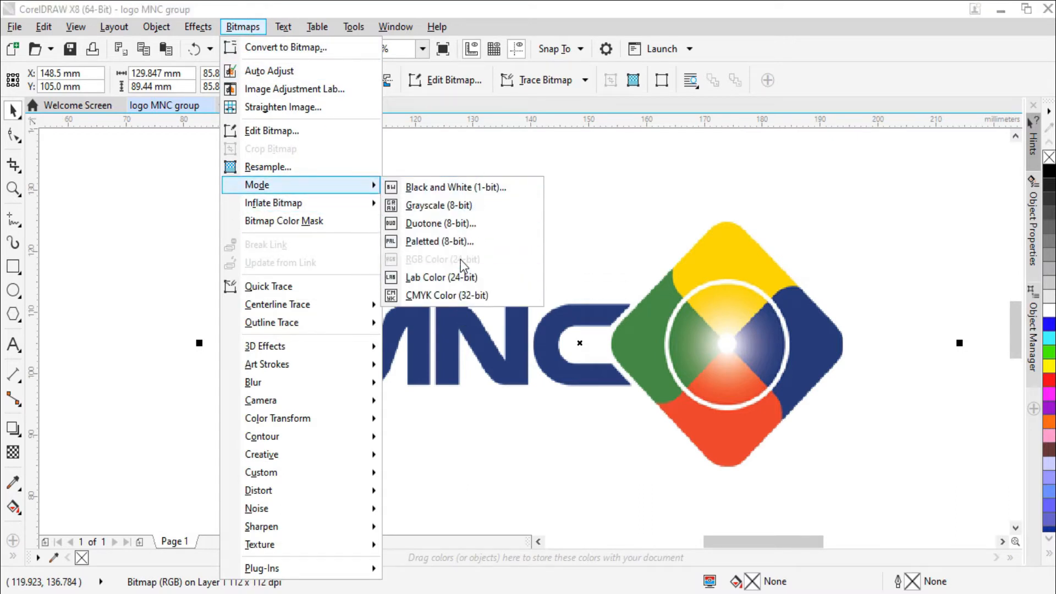
click(420, 224)
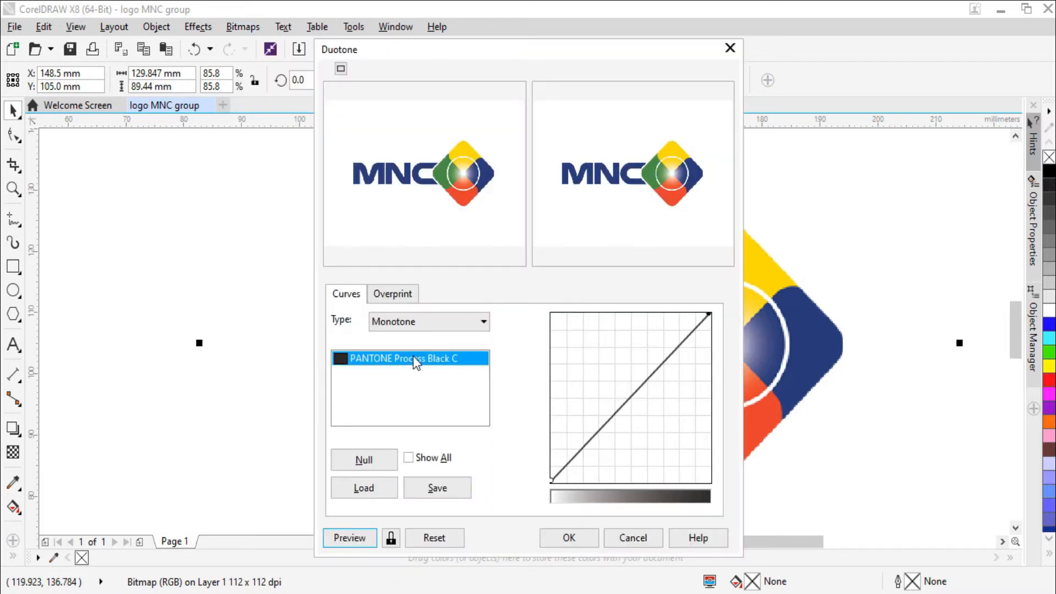
double_click(413, 358)
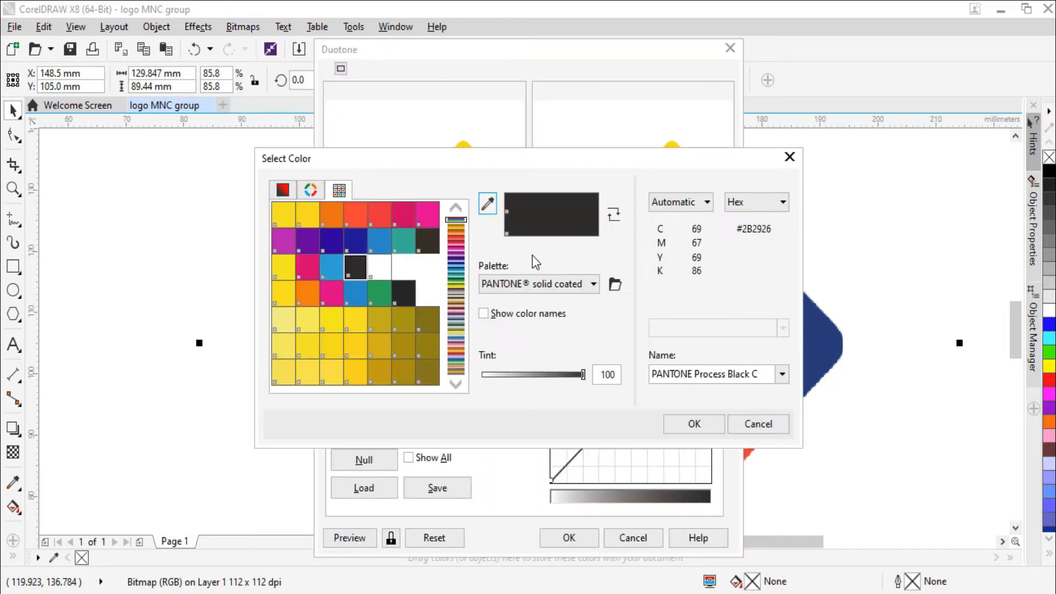
click(433, 219)
click(696, 425)
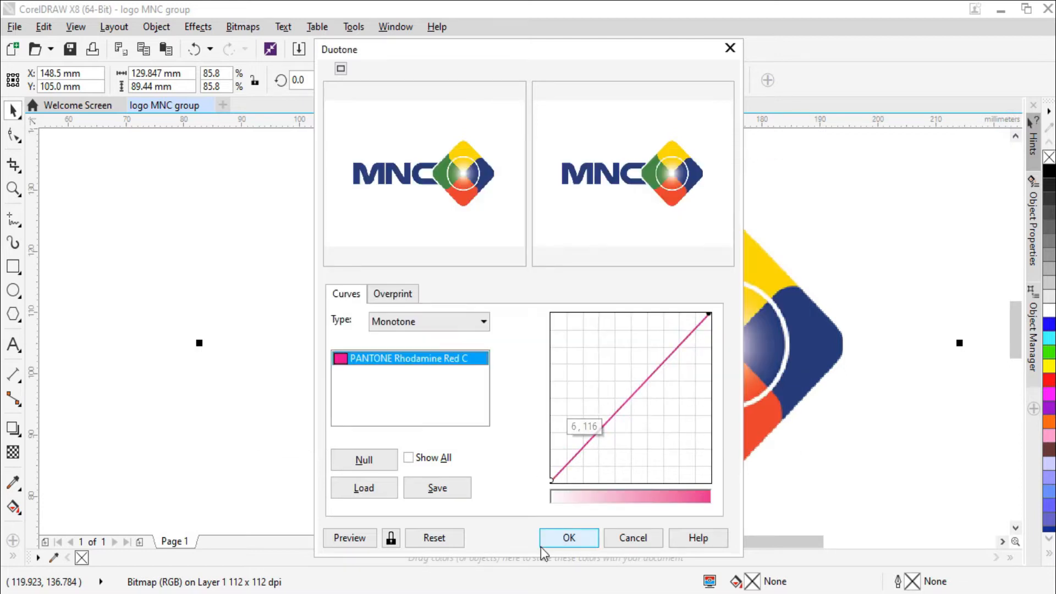
click(566, 539)
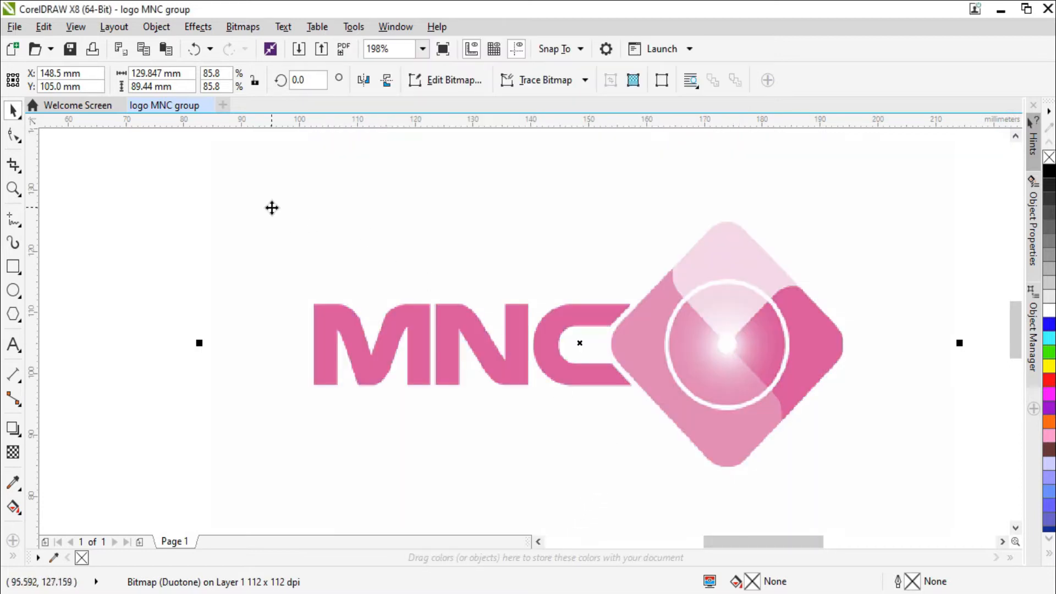
- Paste another full-color copy of the logo, place it on the desktop beside the page and add a second page
scroll(814, 308, down, 1)
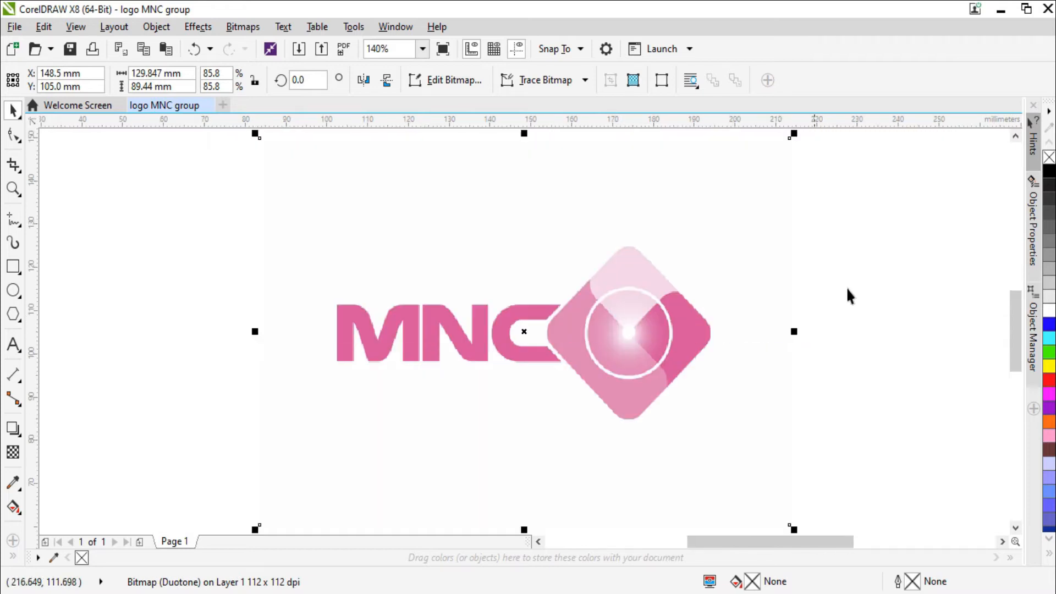
click(848, 289)
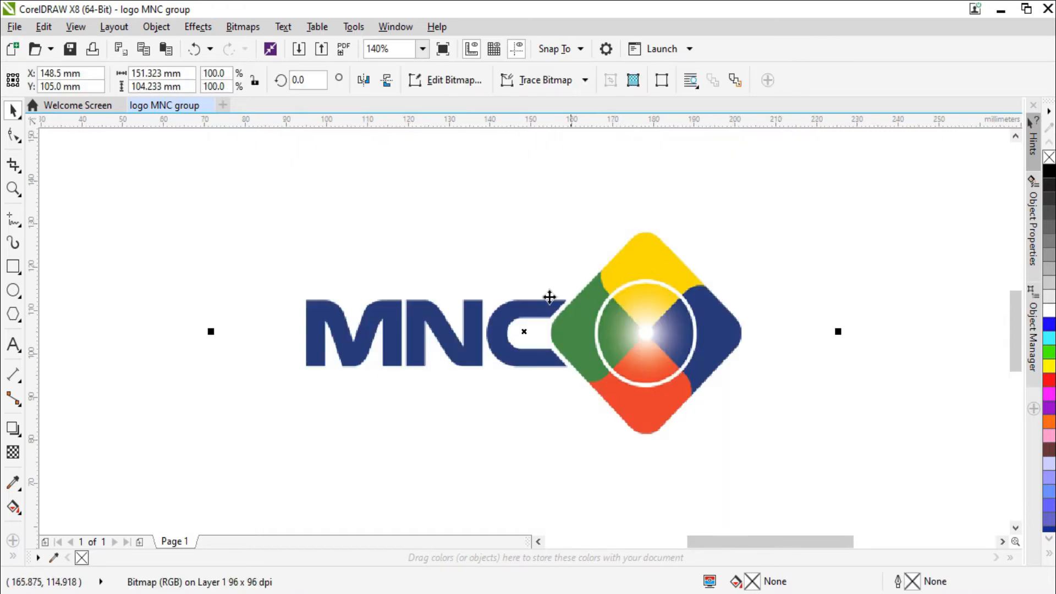
scroll(540, 299, down, 4)
drag(528, 313, 814, 311)
key(Page_Down)
key(Return)
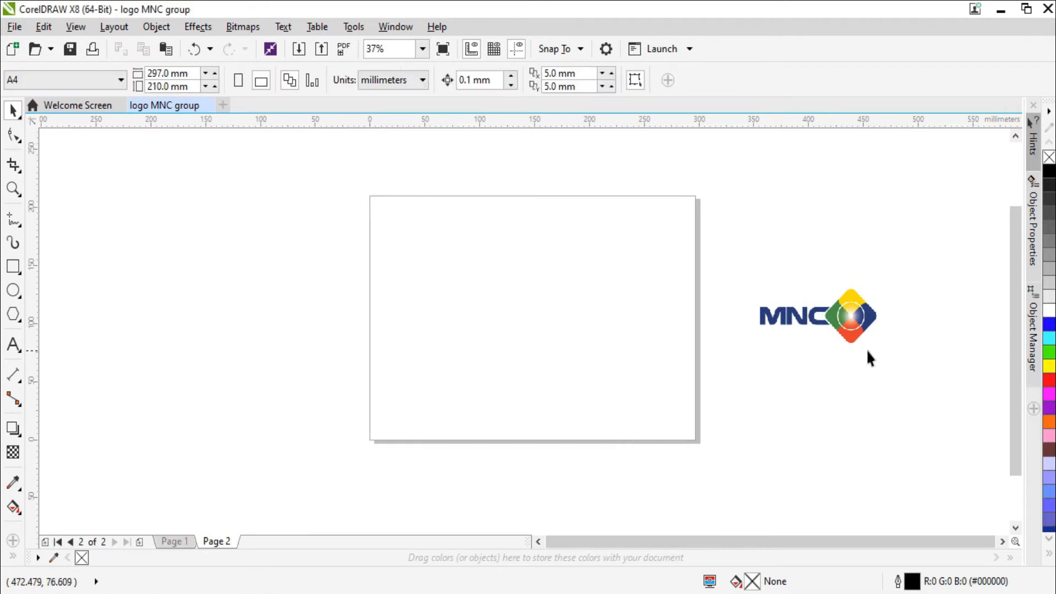
- Remove the full-color logo copy beside Page 2 and return to Page 1
click(834, 327)
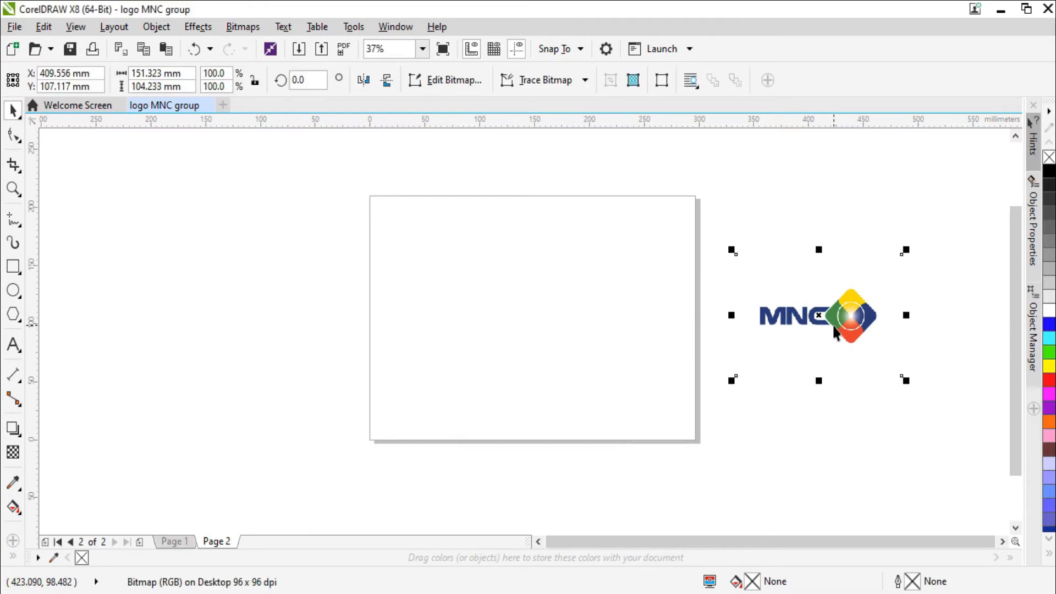
key(ctrl+z)
click(187, 539)
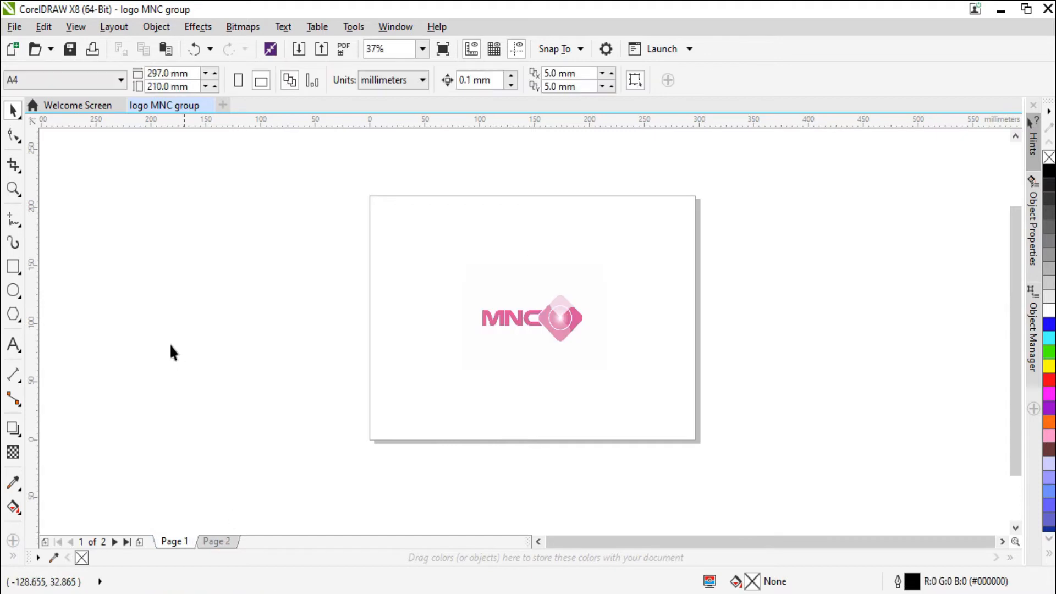
- Examine the pink logo's lettering and its diamond emblem with the central circle up close
key(F4)
key(F2)
drag(233, 201, 785, 471)
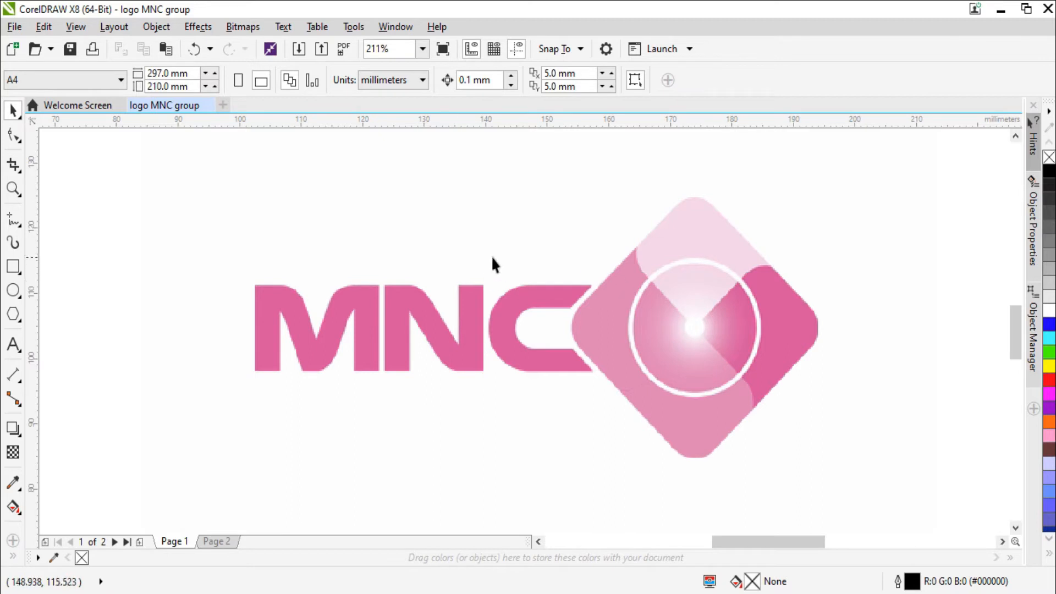
key(F3)
key(F2)
drag(483, 209, 759, 446)
key(F2)
drag(320, 155, 743, 510)
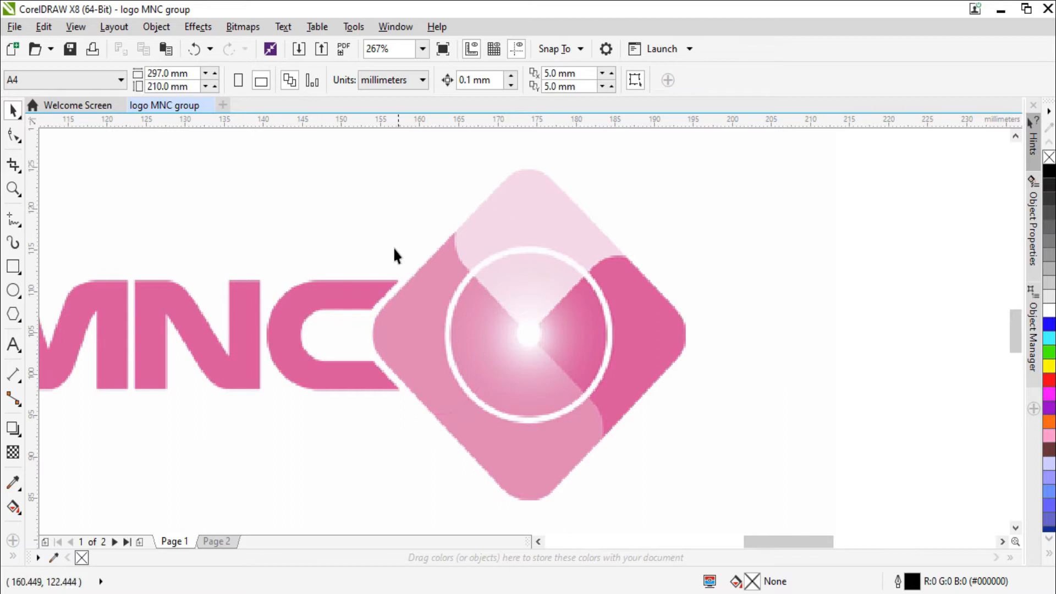
- Try rotating the pink logo bitmap freehand around its centre and undo the rotations
click(495, 333)
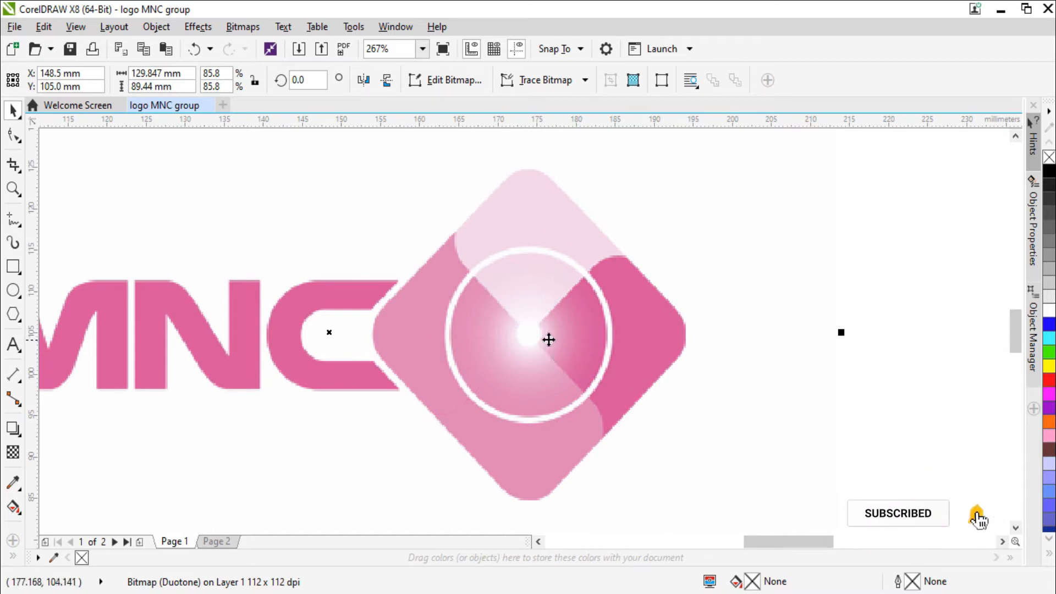
key(shift+F2)
click(652, 312)
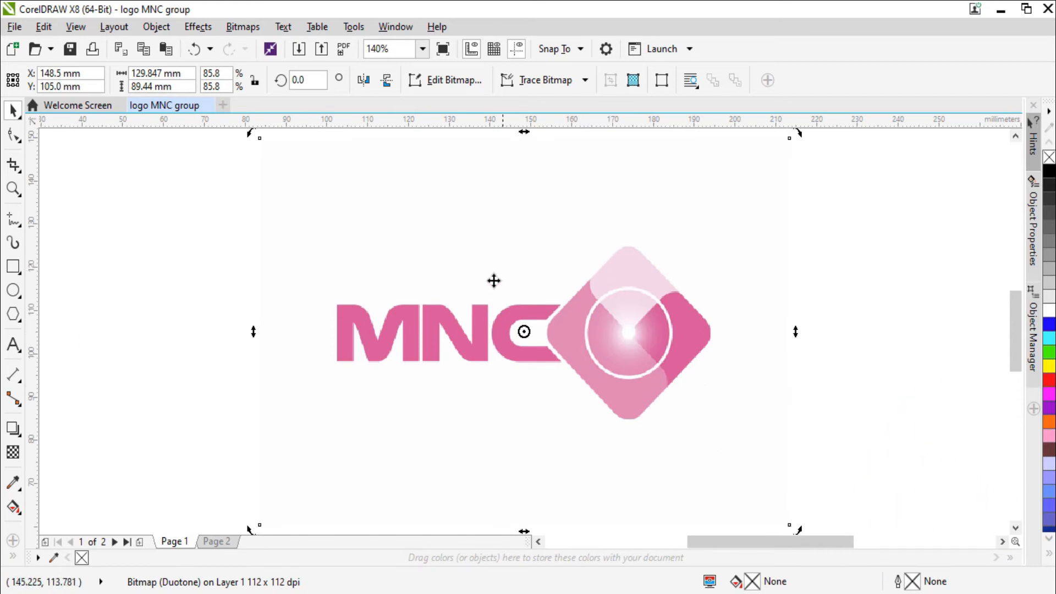
scroll(605, 333, down, 1)
click(585, 329)
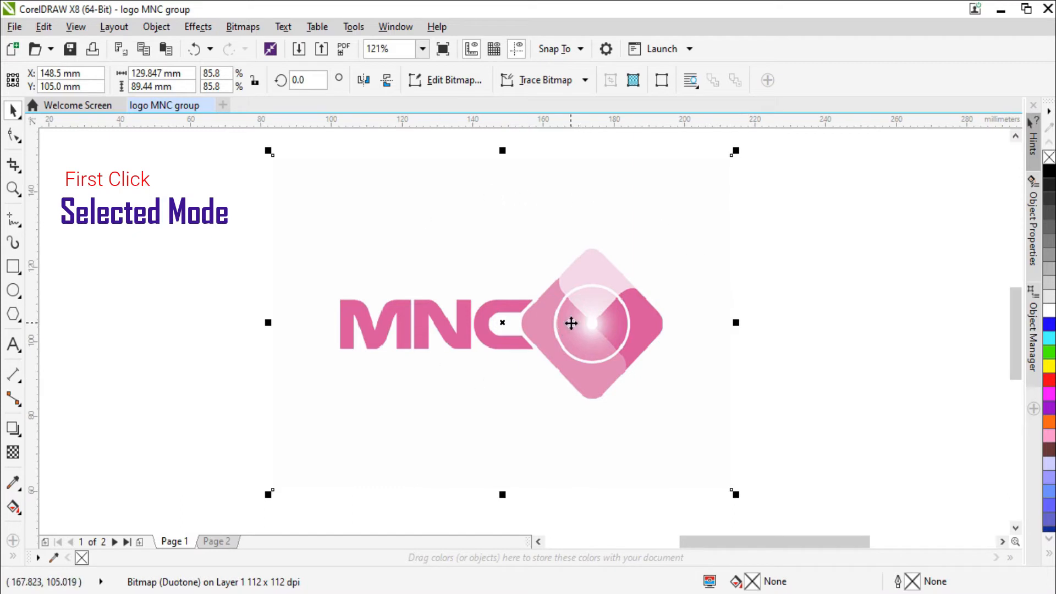
click(518, 264)
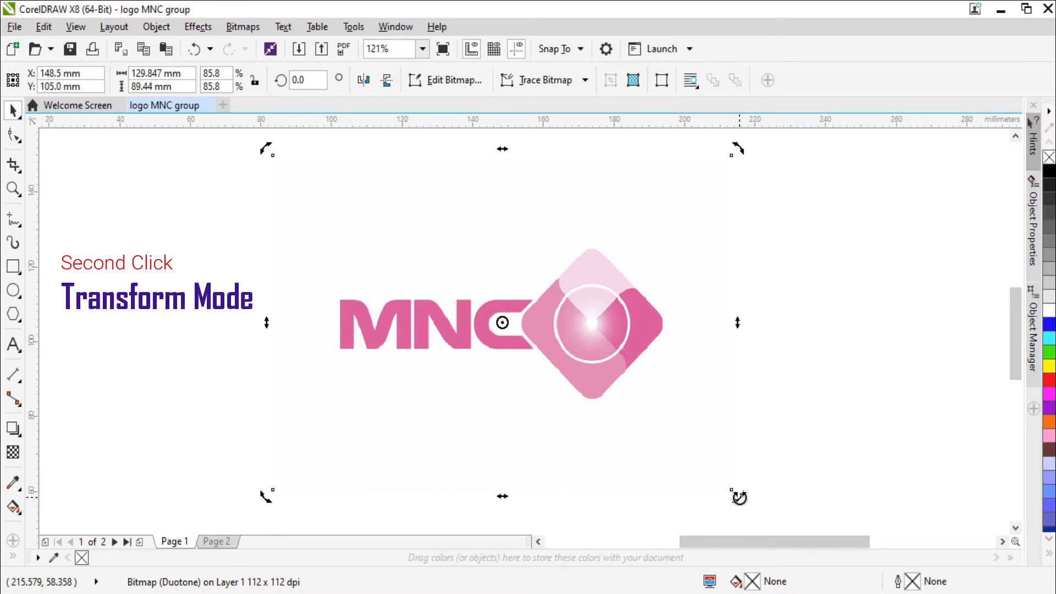
mouse_move(739, 495)
mouse_down()
mouse_move(733, 516)
mouse_move(655, 544)
mouse_move(697, 422)
mouse_up()
key(ctrl+z)
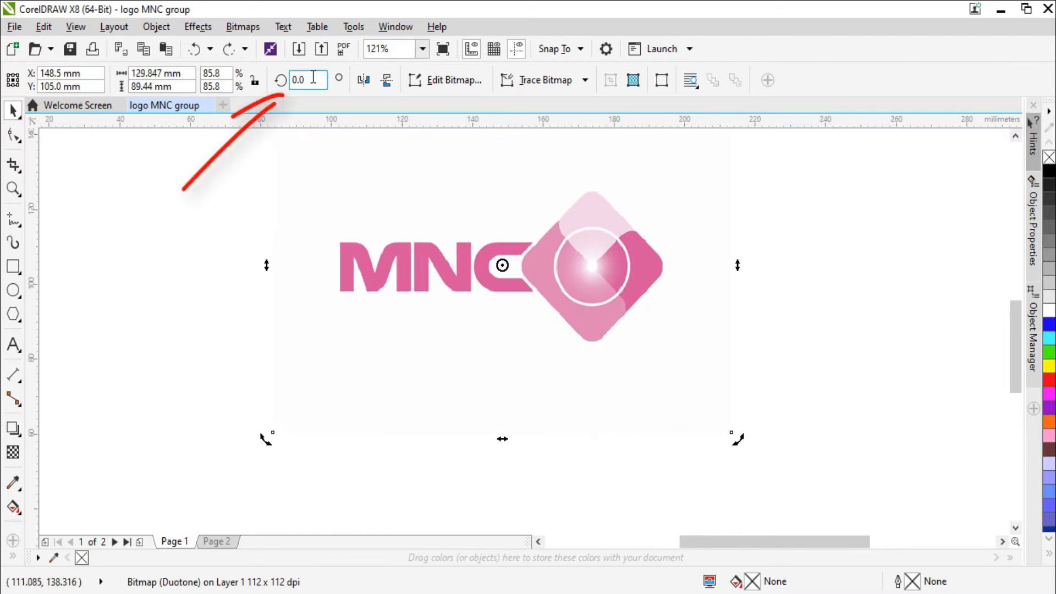
drag(740, 435, 674, 371)
key(ctrl)
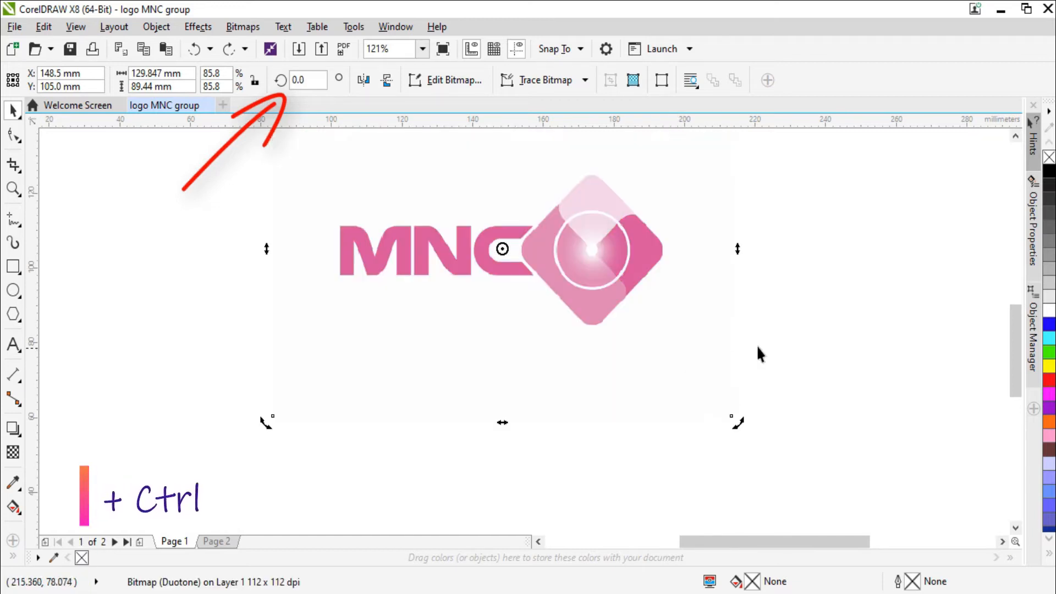
- Rotate the logo bitmap 45 degrees counterclockwise in constrained increments so the diamond emblem stands as an upright square
scroll(572, 279, down, 2)
click(642, 332)
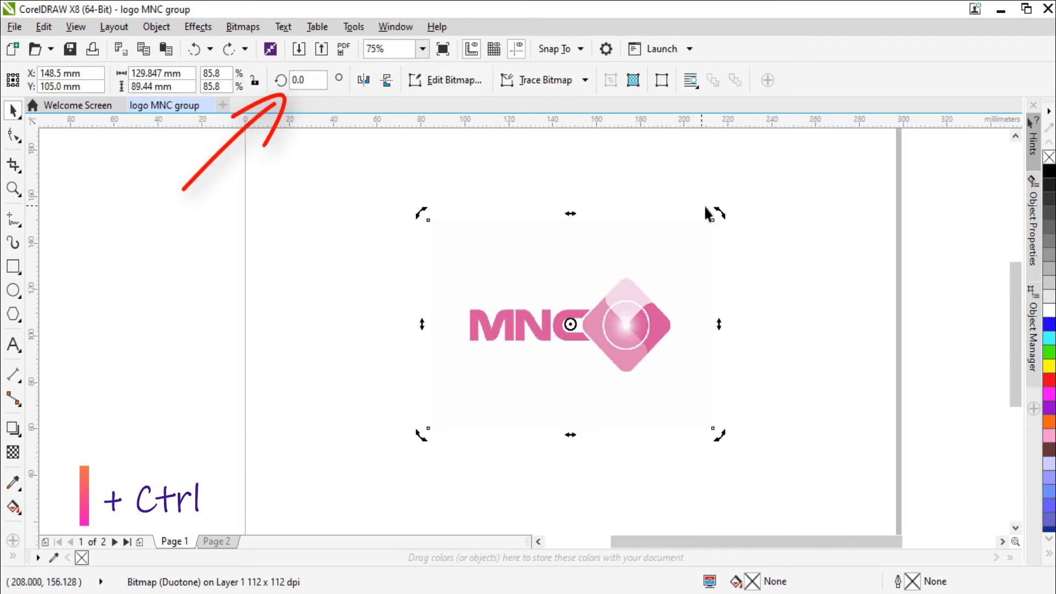
mouse_move(718, 210)
mouse_down()
mouse_move(648, 176)
mouse_move(611, 172)
mouse_up()
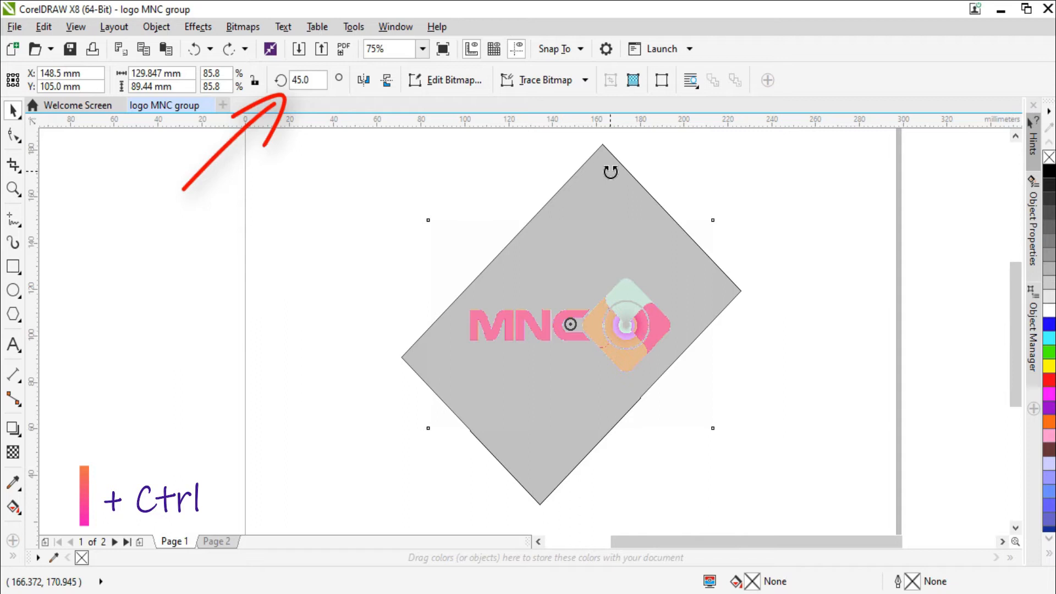
drag(610, 172, 610, 172)
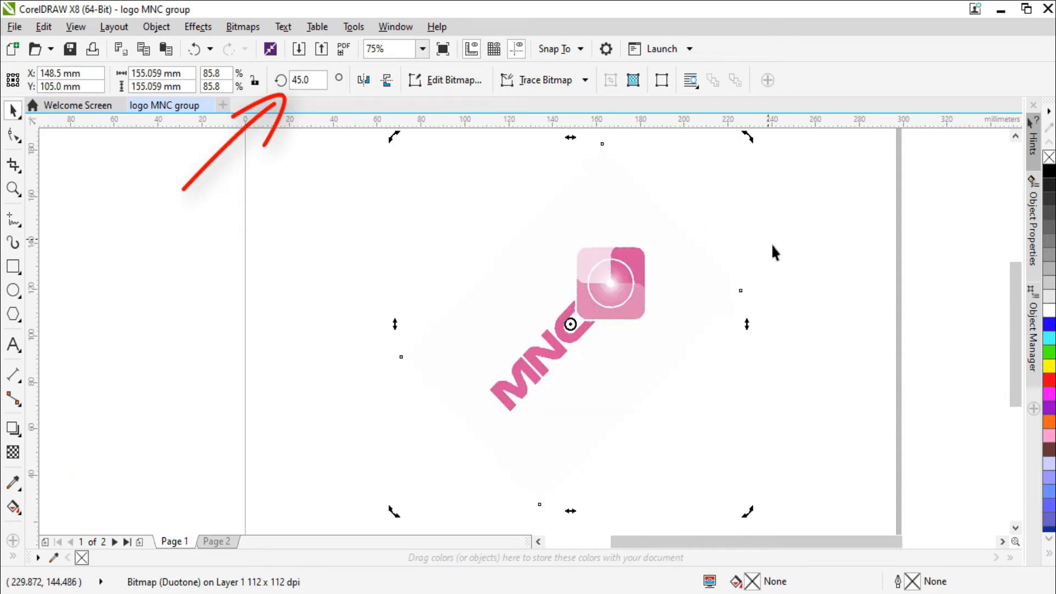
click(820, 268)
- Check the rotated emblem's alignment with a vertical guideline through its centre and delete the guideline
drag(543, 229, 707, 321)
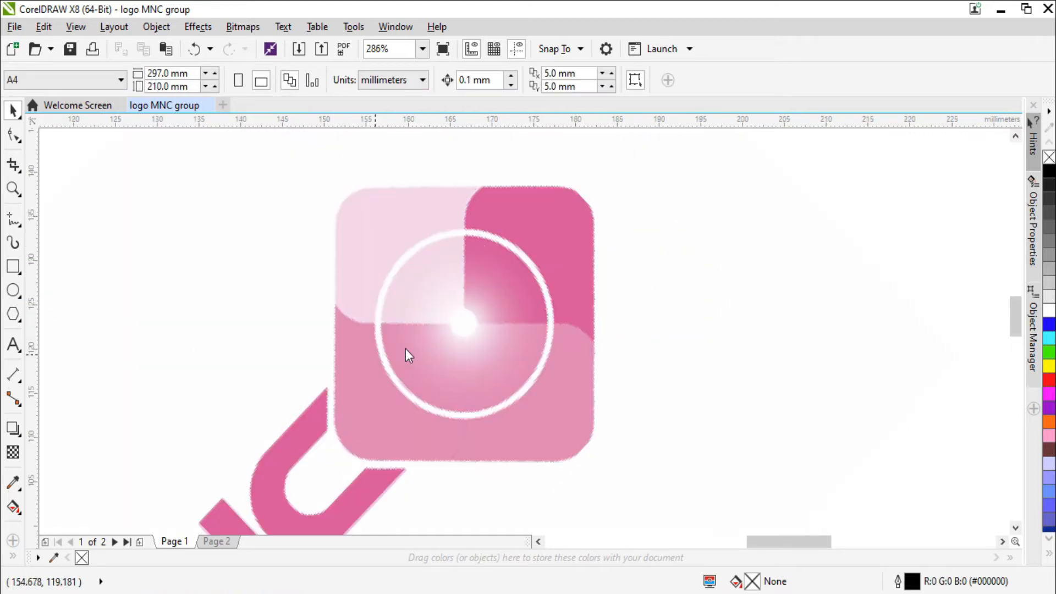
drag(464, 335, 464, 336)
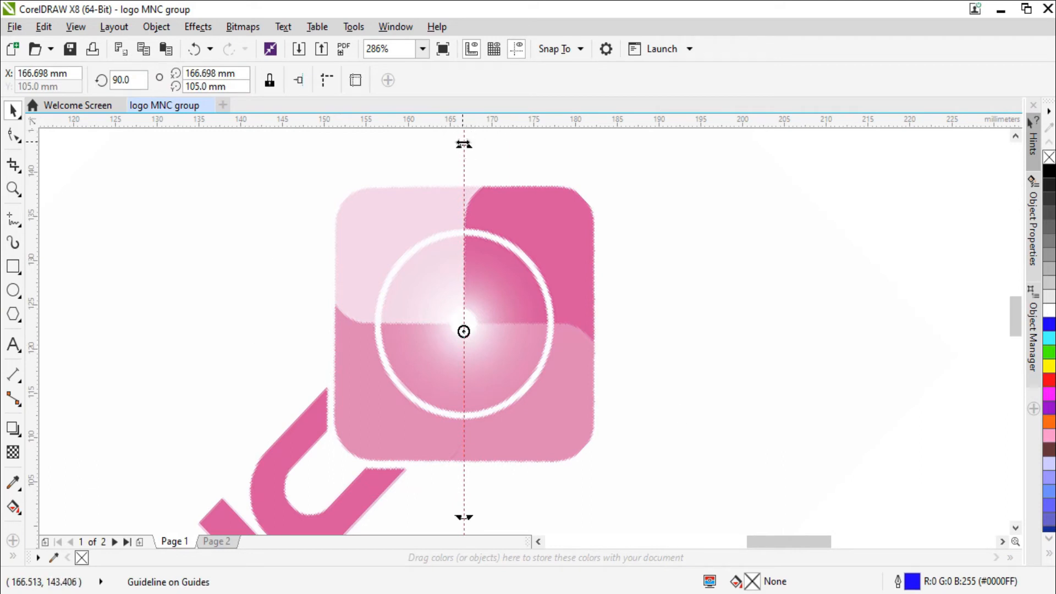
key(Delete)
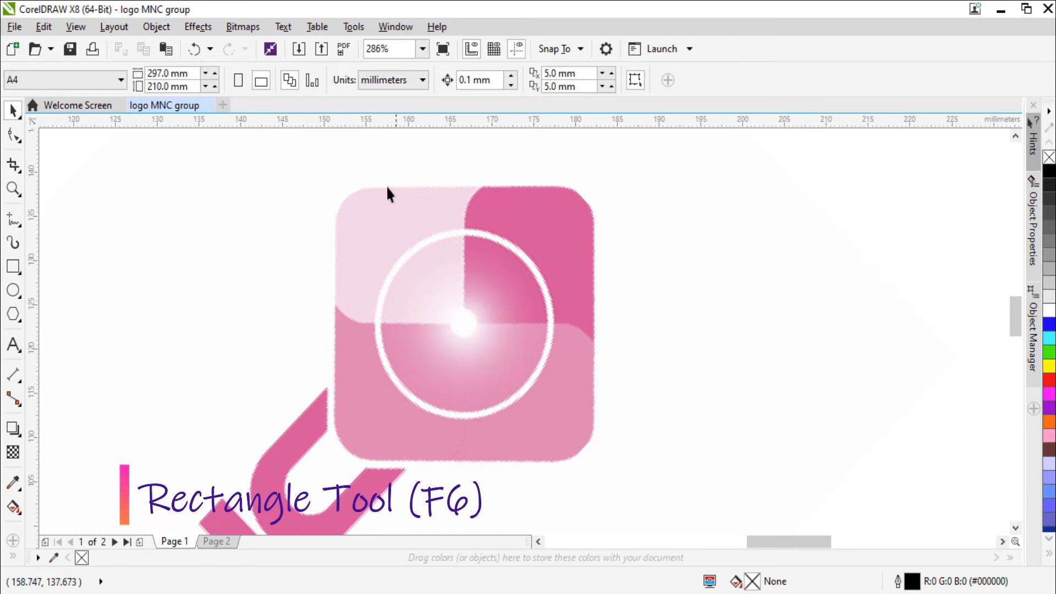
- Draw a rectangle about 31 mm wide and 30.9 mm high framing the outer edges of the square emblem
click(13, 268)
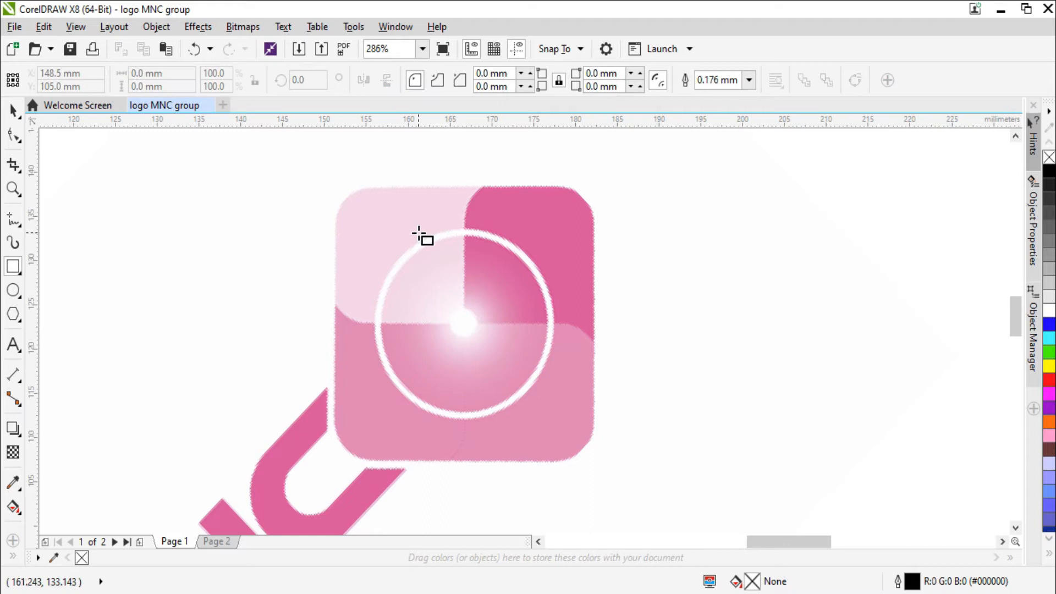
drag(334, 187, 594, 461)
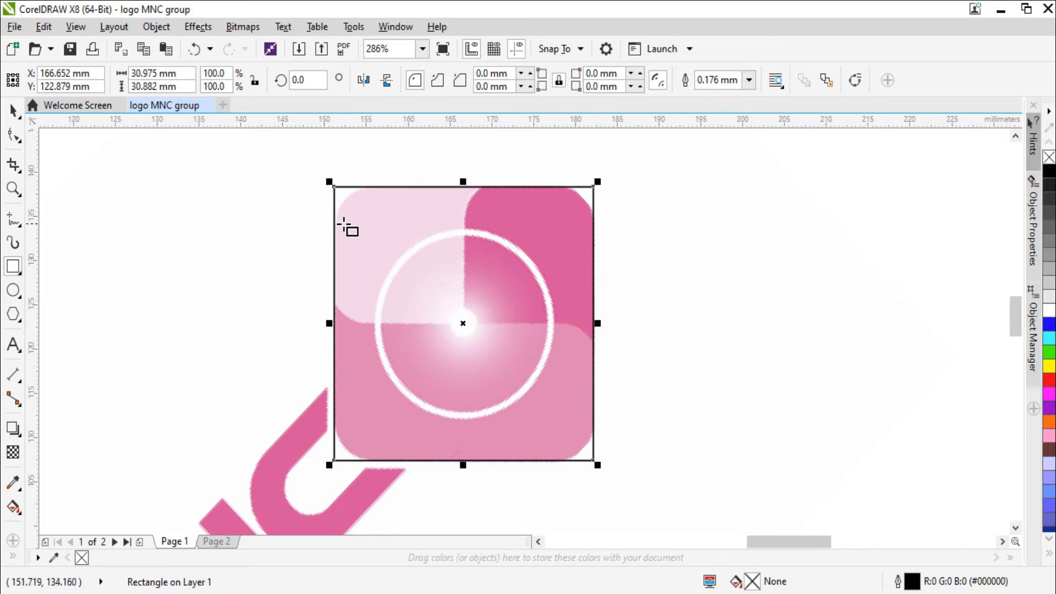
key(space)
click(730, 240)
- Set the outline width of the rectangle around the emblem to Hairline
scroll(325, 196, up, 5)
scroll(383, 206, down, 4)
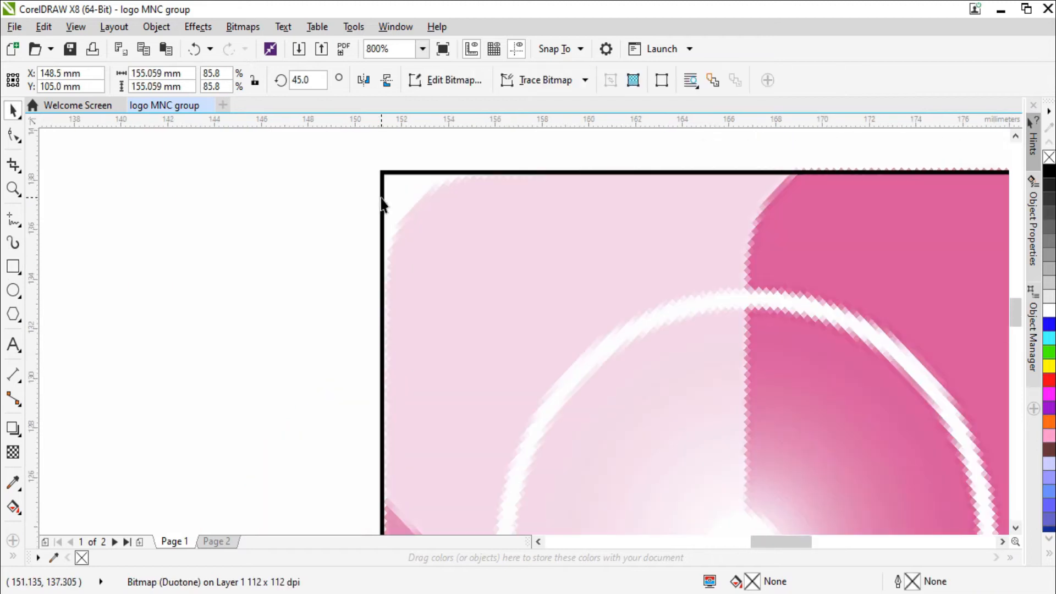
click(544, 301)
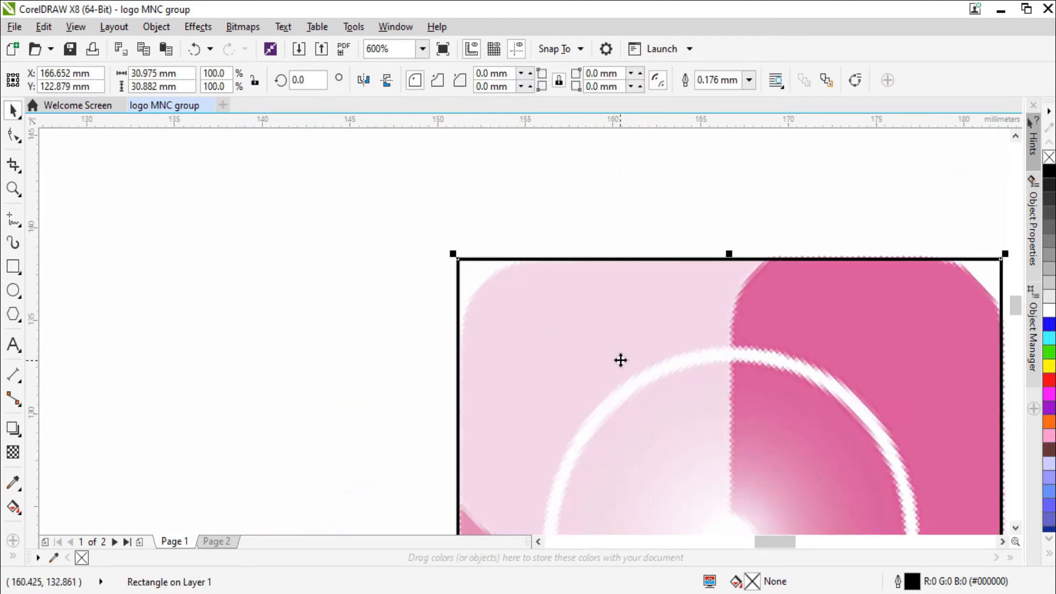
key(F12)
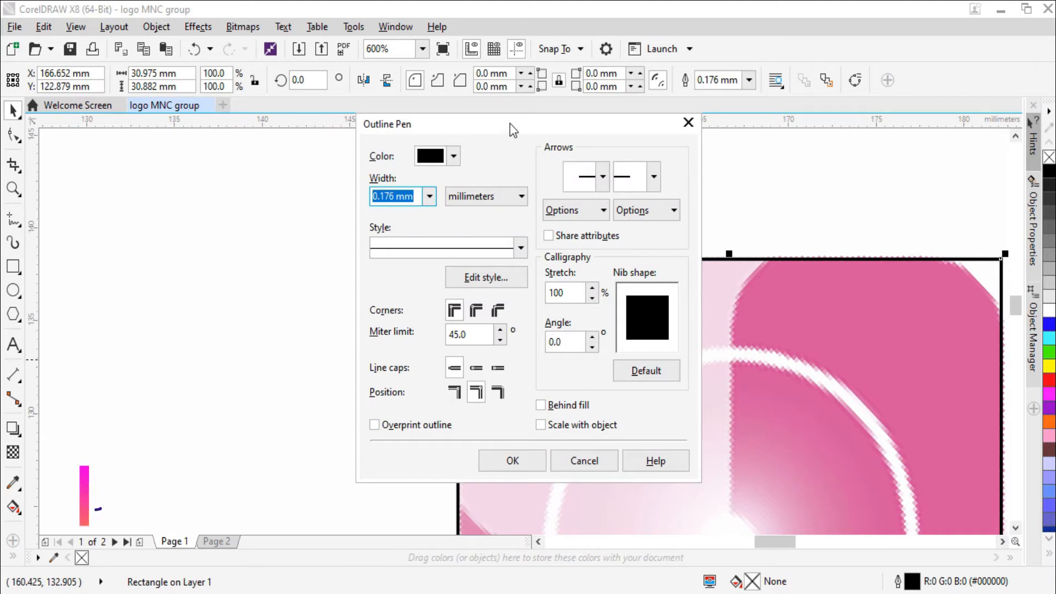
drag(512, 130, 567, 119)
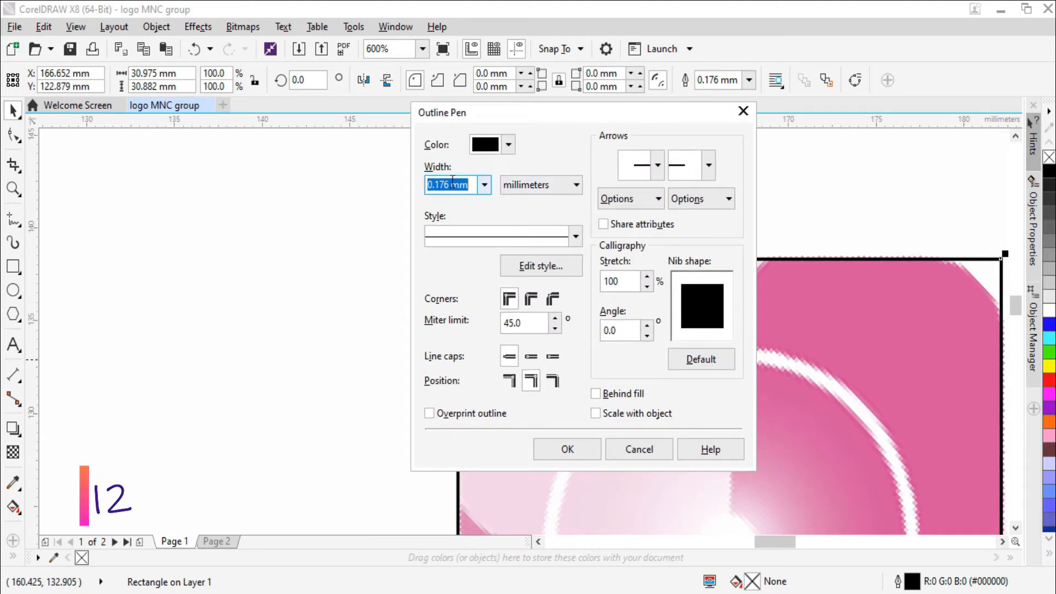
click(485, 185)
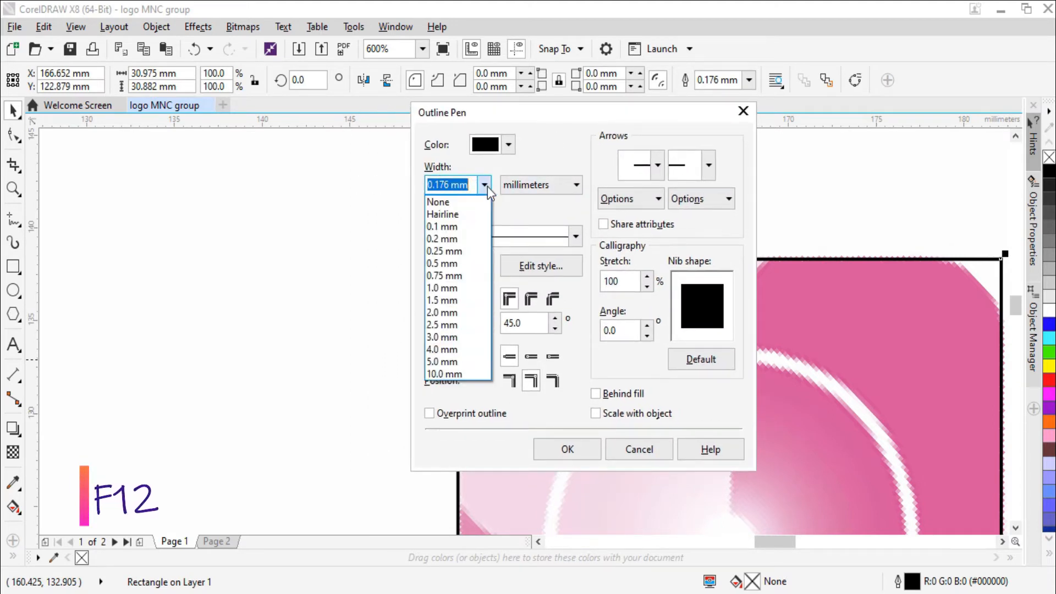
click(466, 215)
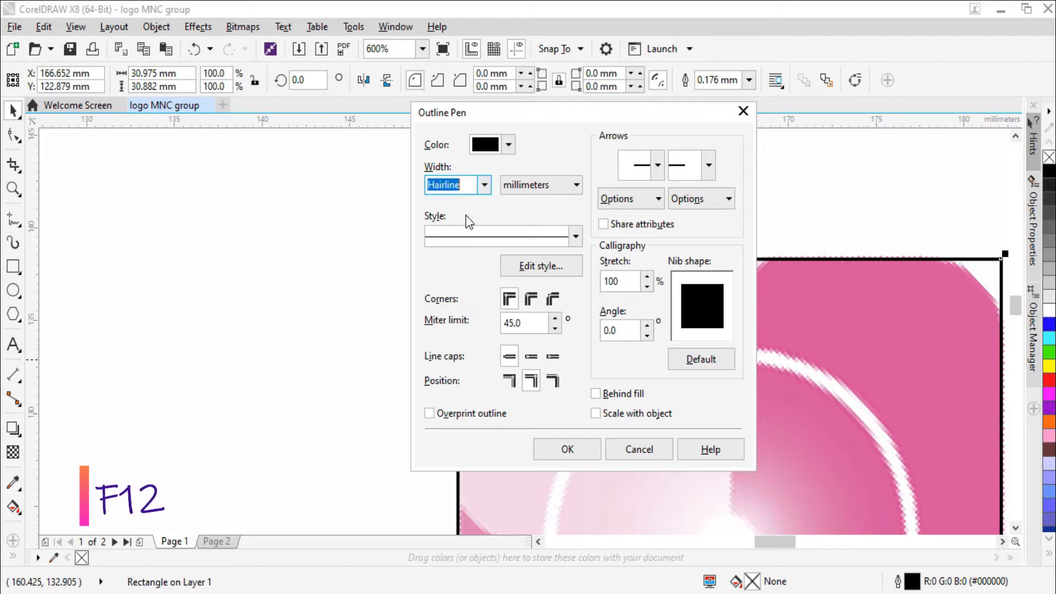
click(587, 452)
click(501, 288)
click(457, 289)
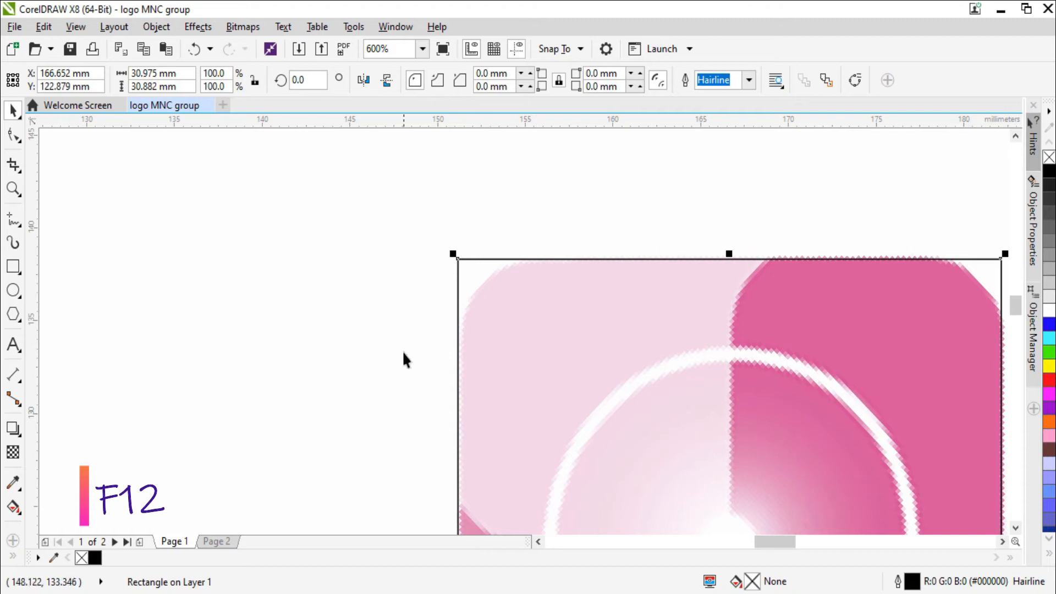
- Draw a test rectangle about 11.7 x 7.6 mm beside the emblem and check its outline width without changing it
key(F6)
drag(129, 207, 336, 350)
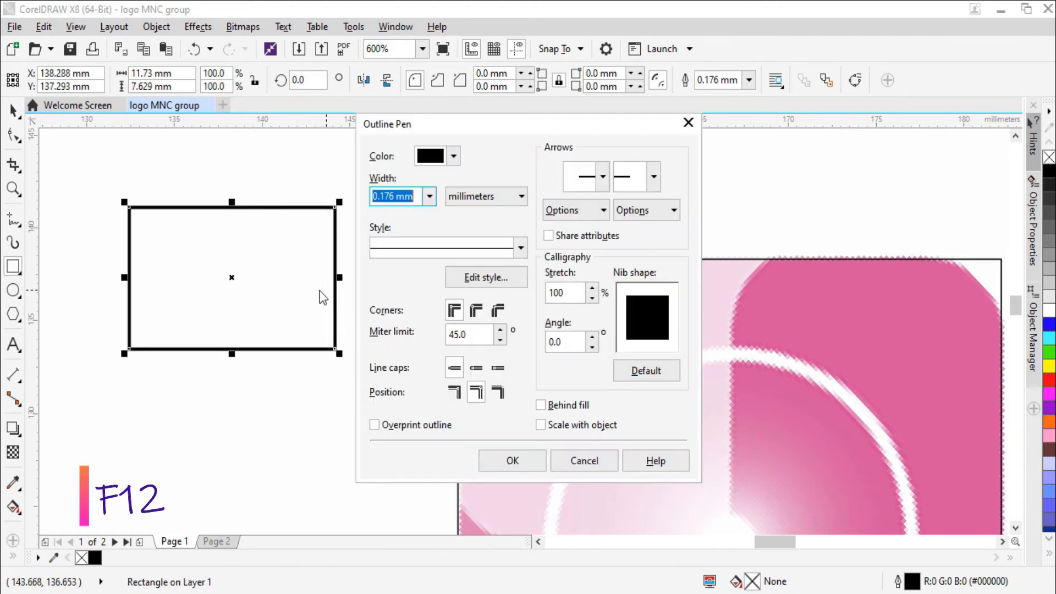
click(688, 123)
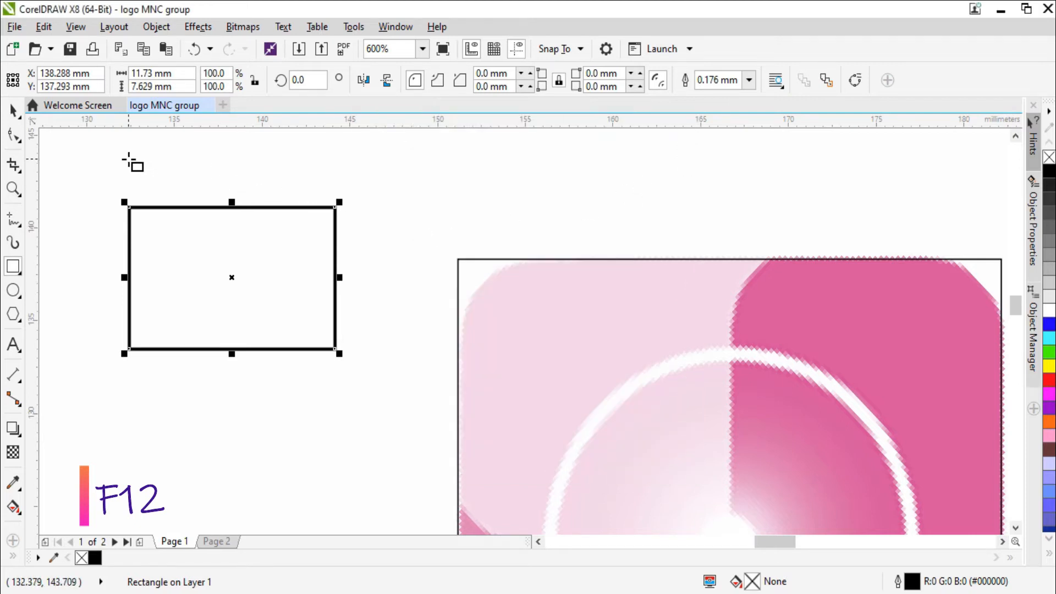
scroll(132, 161, down, 2)
scroll(863, 223, down, 2)
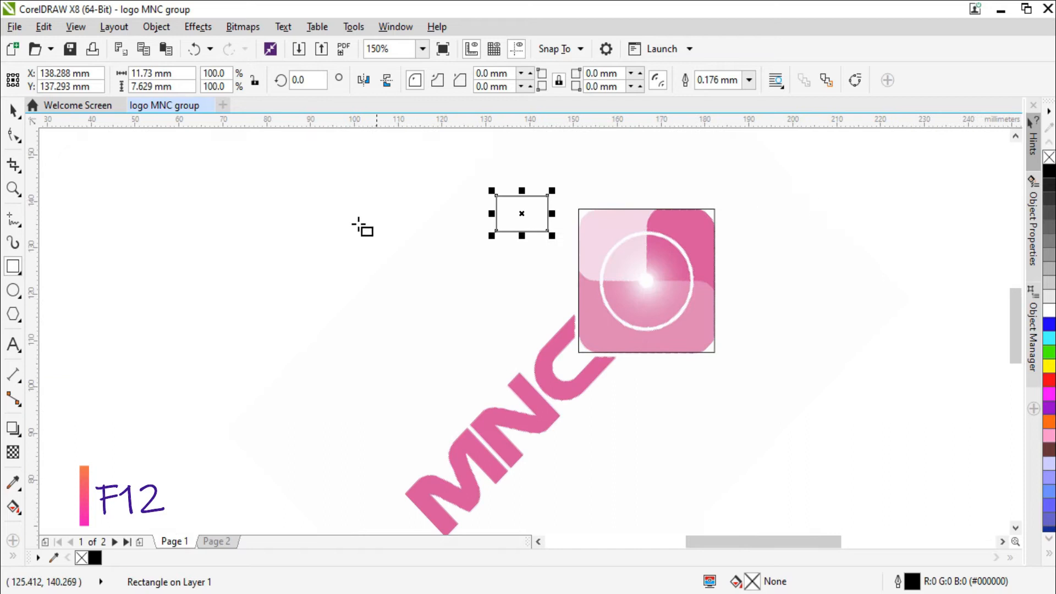
key(Escape)
key(space)
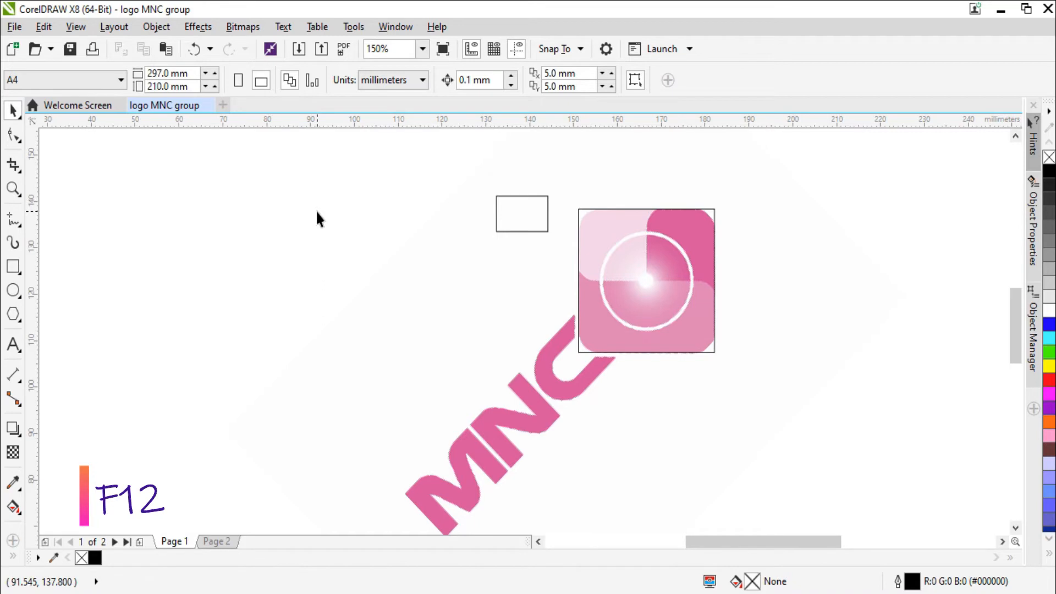
- Set the document's default outline width for new graphic objects to Hairline
key(F12)
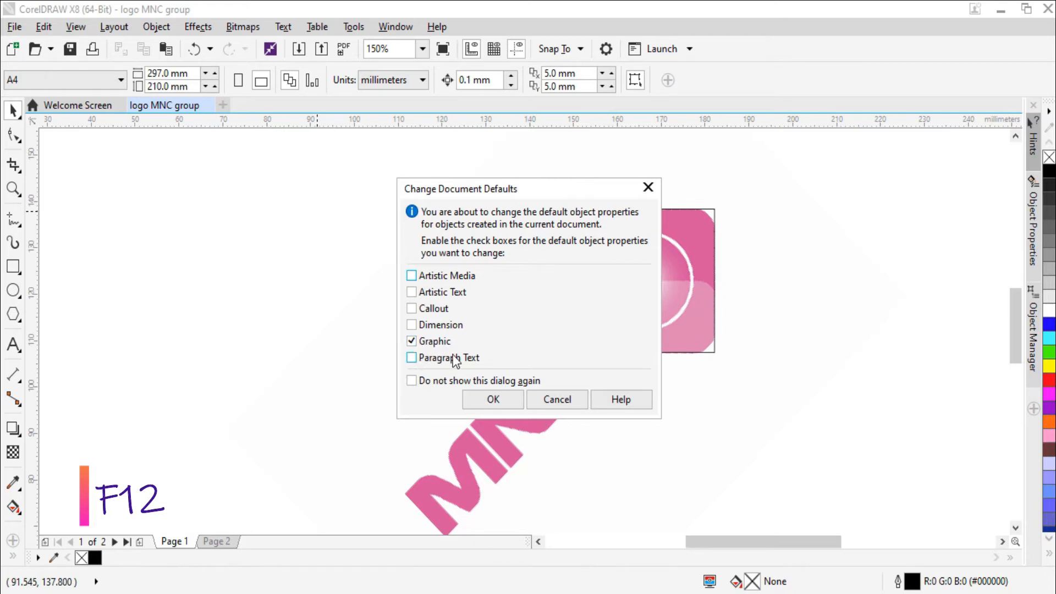
key(Return)
click(429, 197)
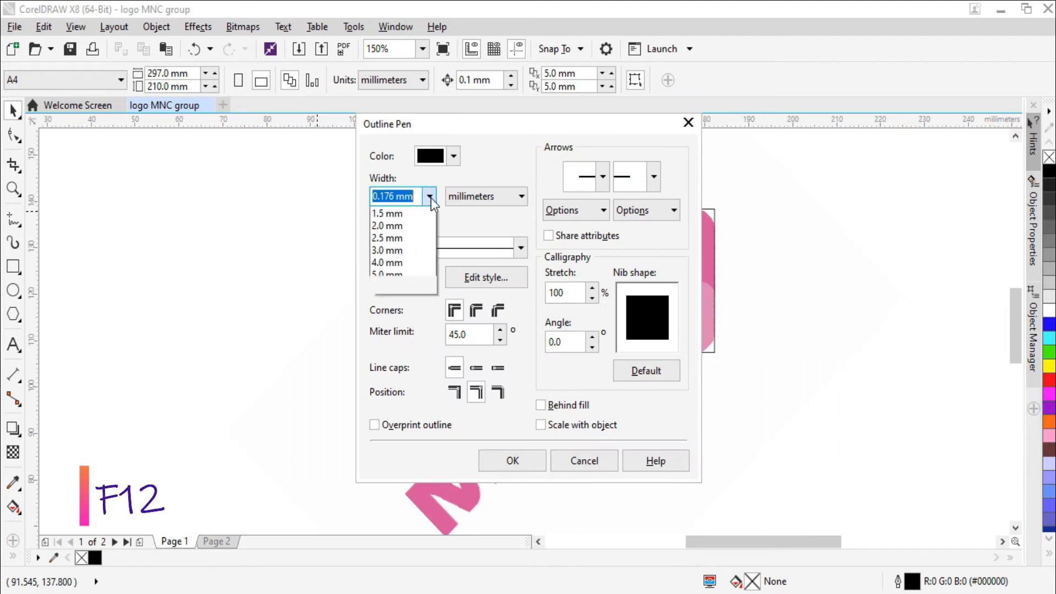
click(388, 225)
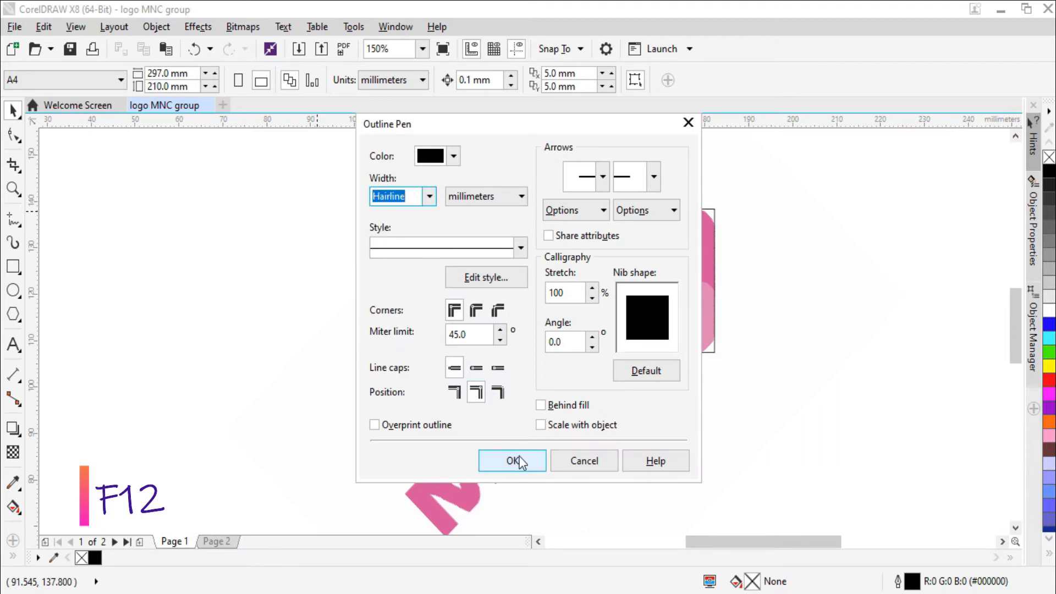
click(518, 460)
- Draw a second test rectangle about 18.9 x 10.5 mm near the first one to check the default outline
key(F2)
drag(396, 185, 502, 319)
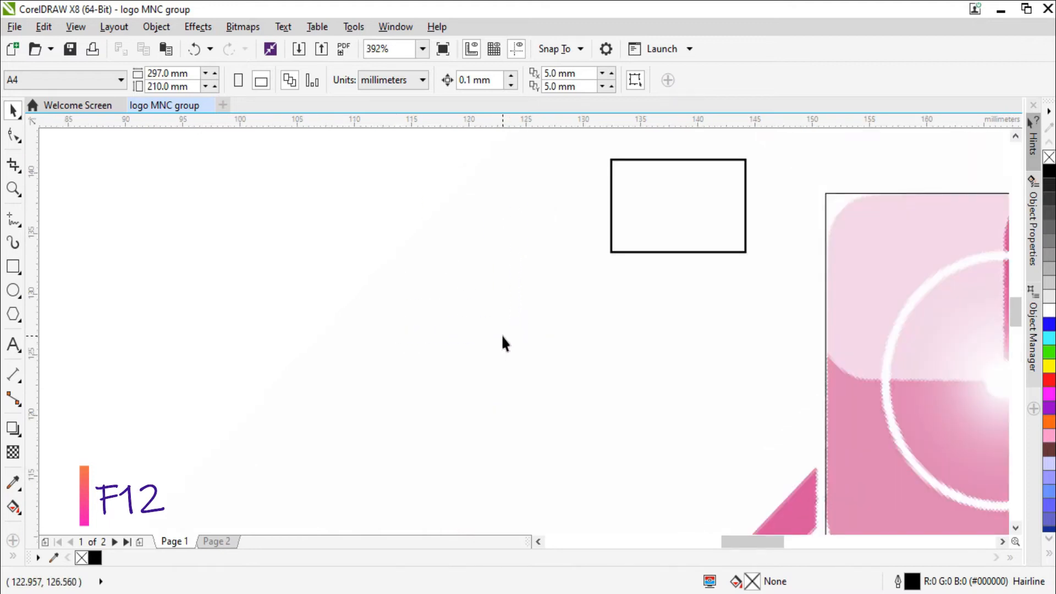
click(14, 266)
mouse_move(407, 261)
mouse_down()
mouse_move(523, 294)
mouse_move(622, 388)
mouse_up()
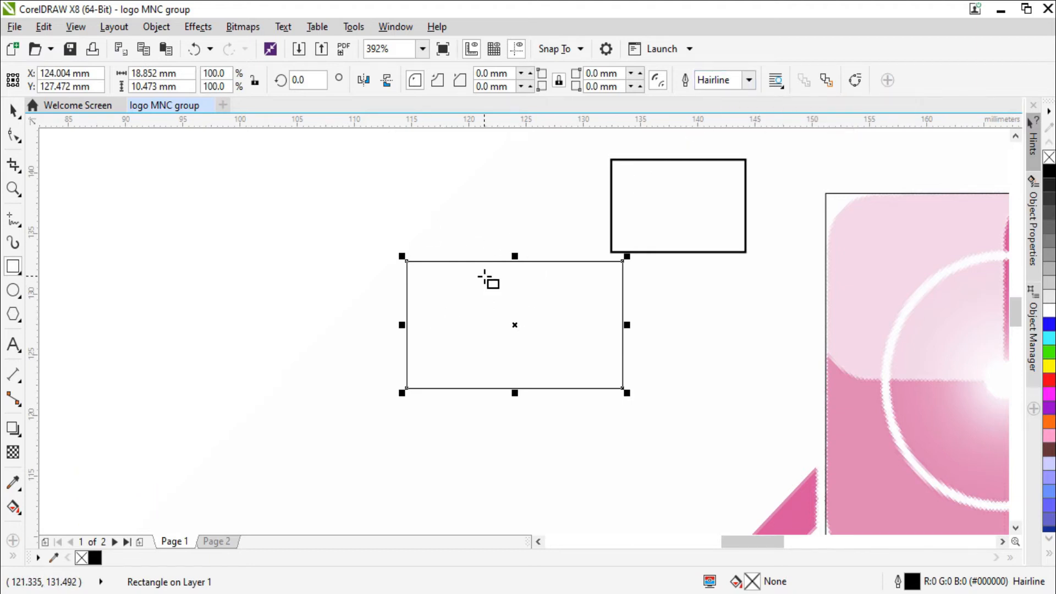
key(space)
click(448, 225)
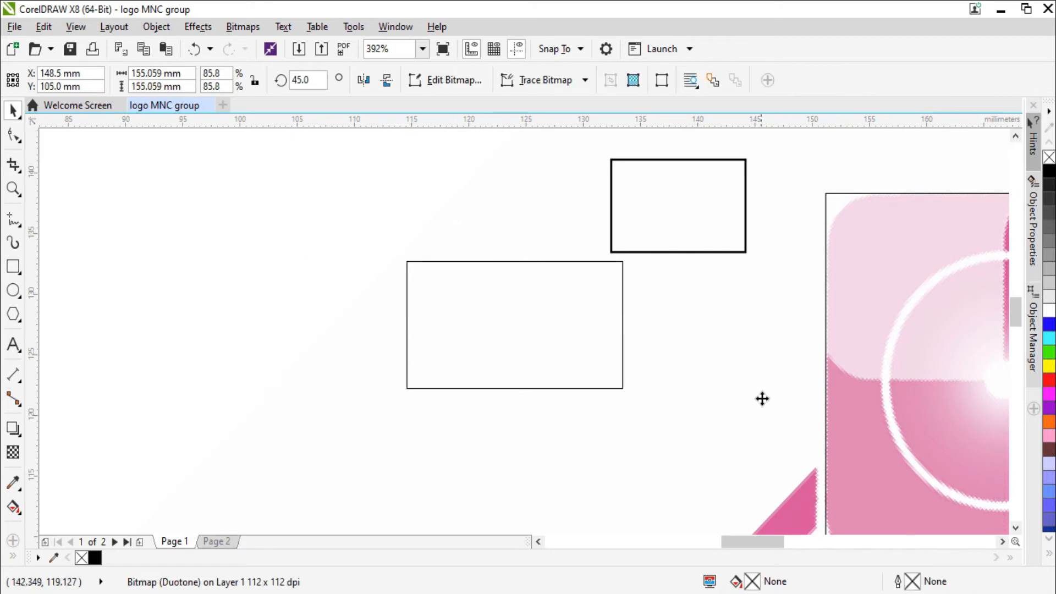
- Save the current settings as the default for new documents
key(Escape)
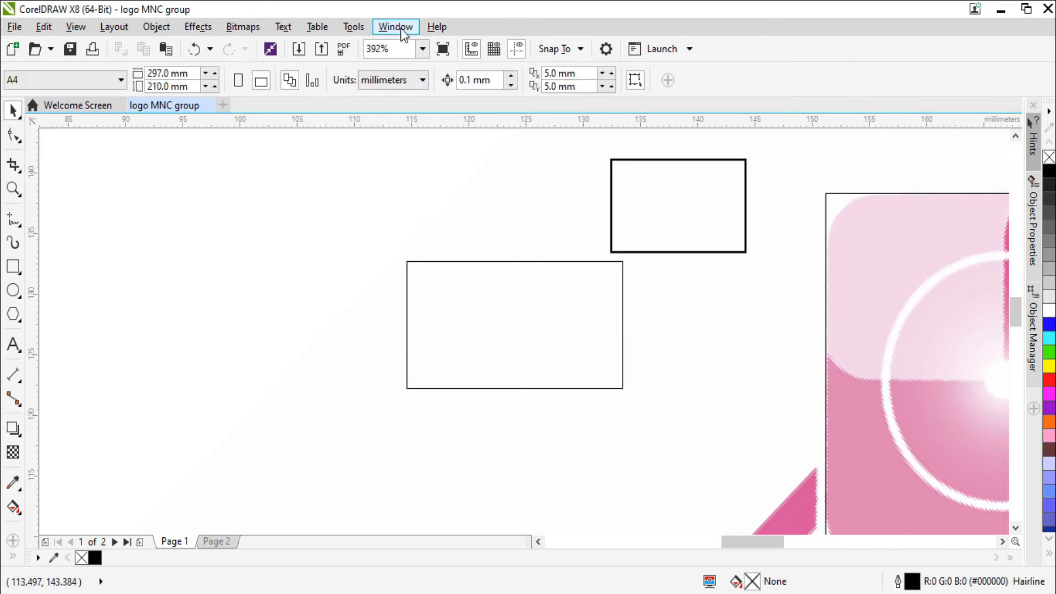
click(354, 27)
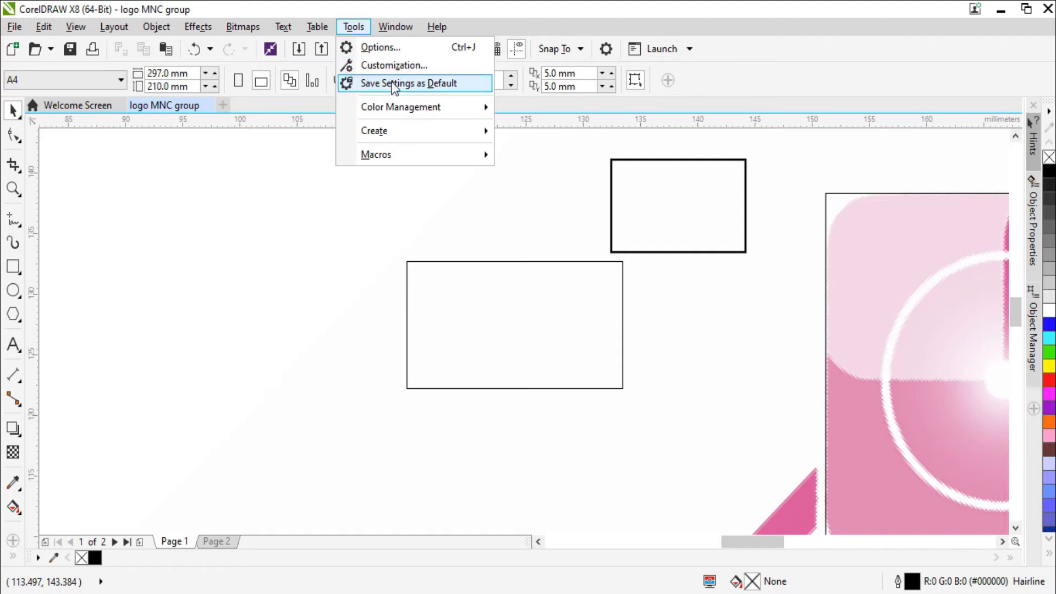
click(393, 88)
- Delete the two test rectangles beside the emblem
scroll(497, 229, down, 2)
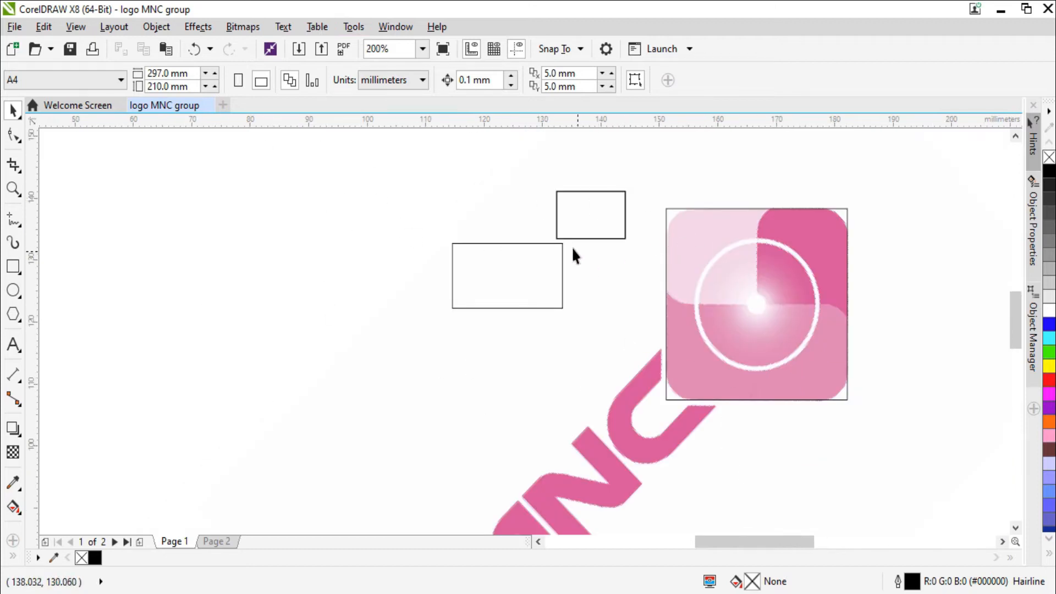
scroll(572, 249, down, 2)
drag(385, 193, 515, 307)
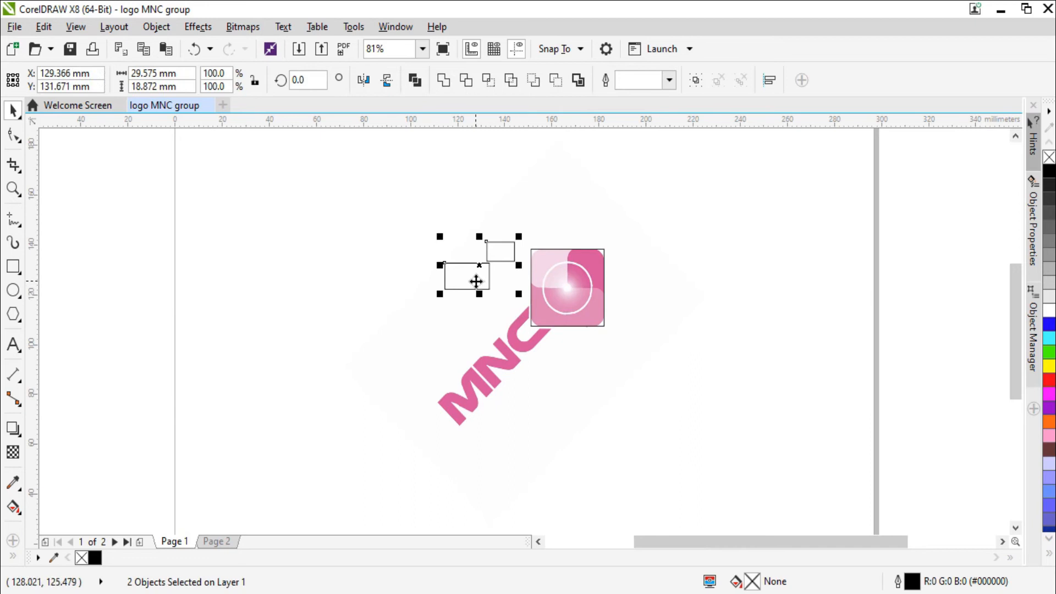
key(Delete)
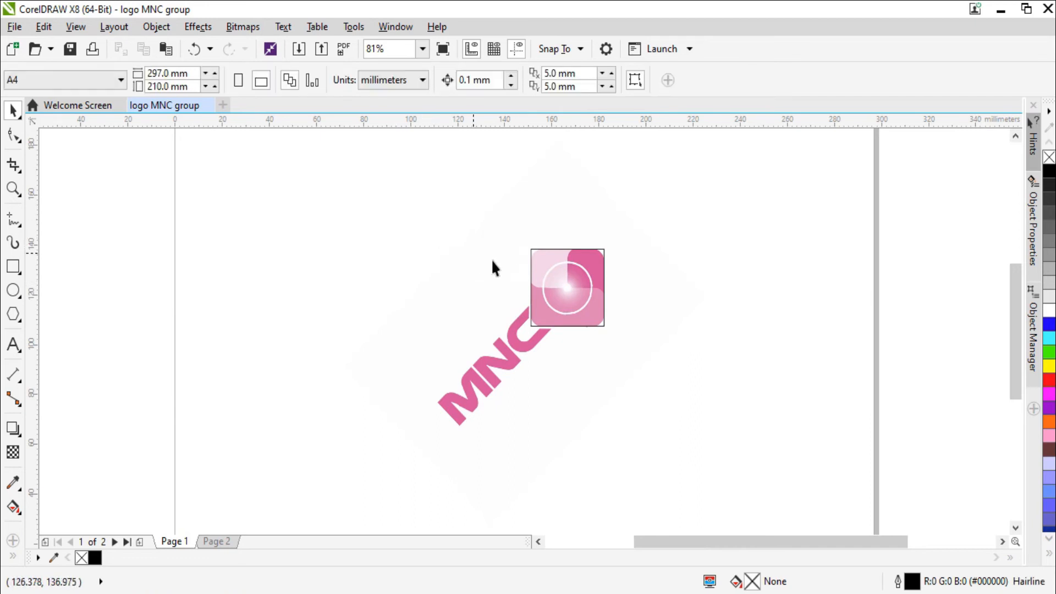
key(F2)
drag(495, 213, 650, 365)
key(F2)
drag(371, 191, 646, 460)
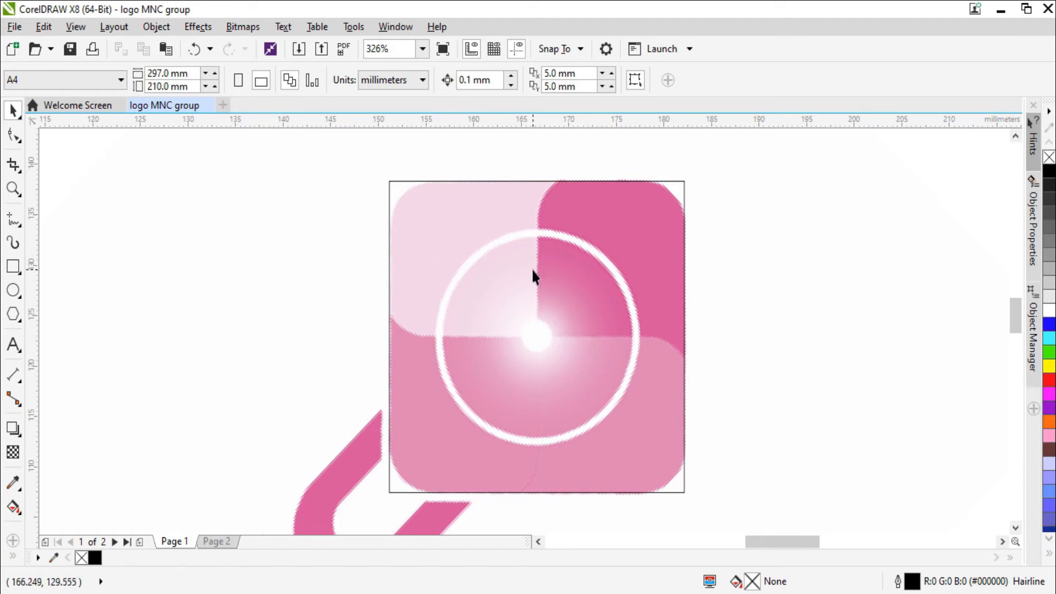
scroll(532, 269, down, 3)
click(769, 312)
drag(328, 159, 721, 444)
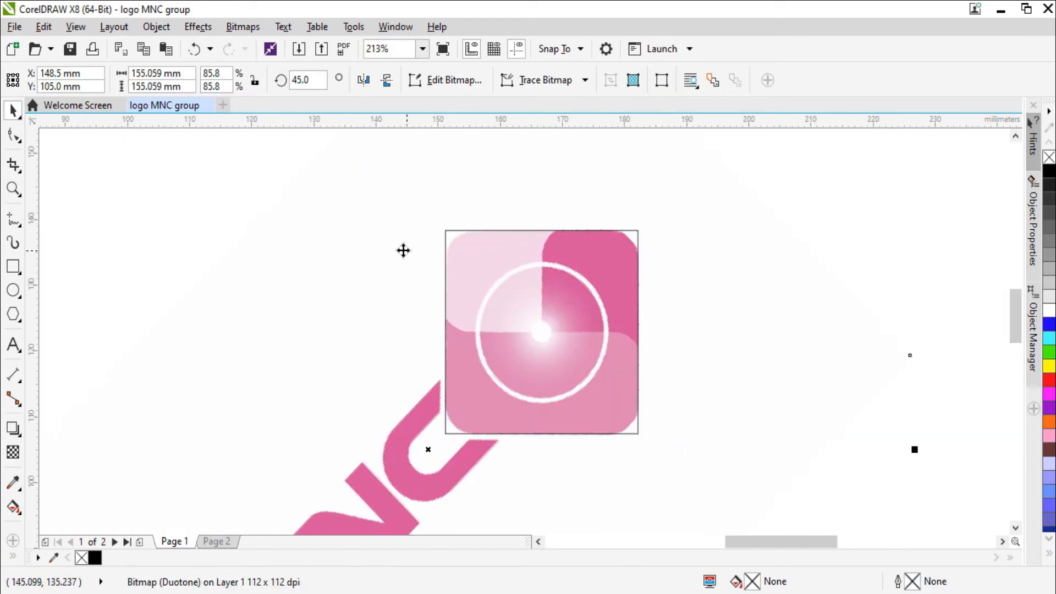
key(z)
drag(236, 170, 727, 478)
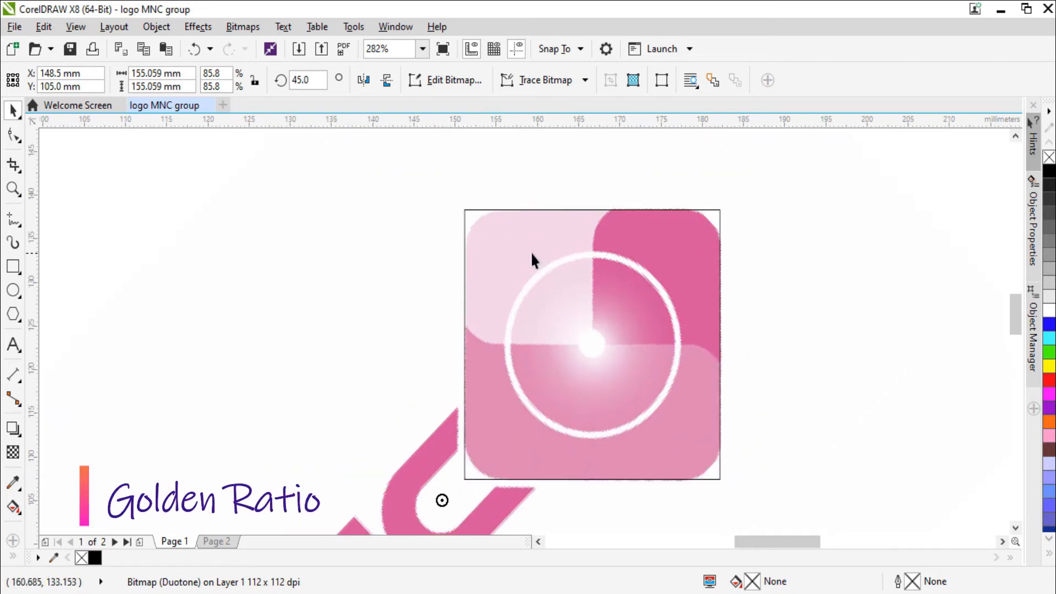
scroll(530, 252, down, 3)
drag(406, 197, 715, 418)
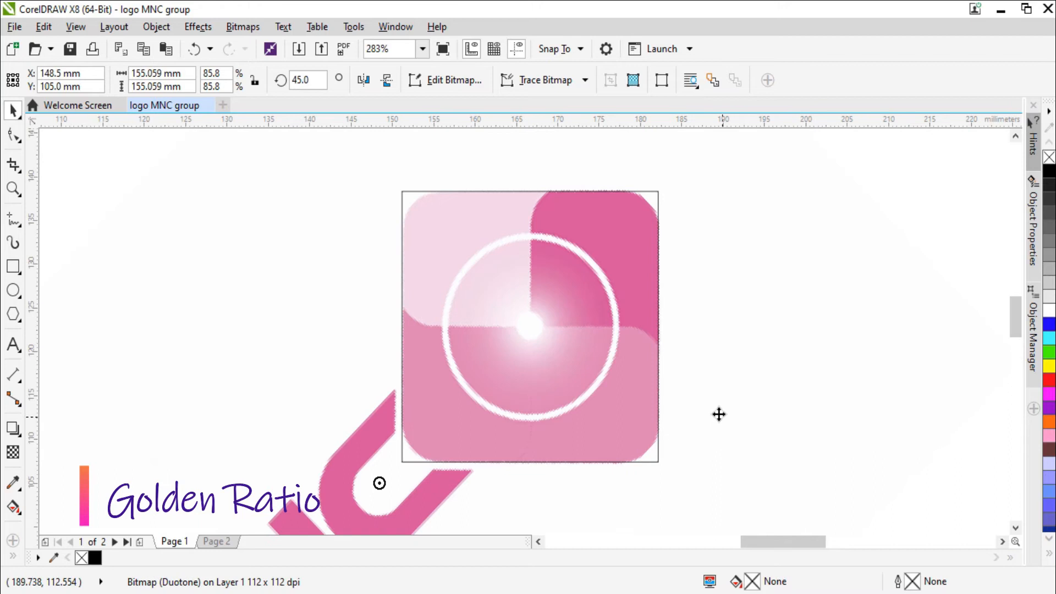
- Round all four corners of the rectangle around the emblem to a radius of about 4.63 mm
click(439, 277)
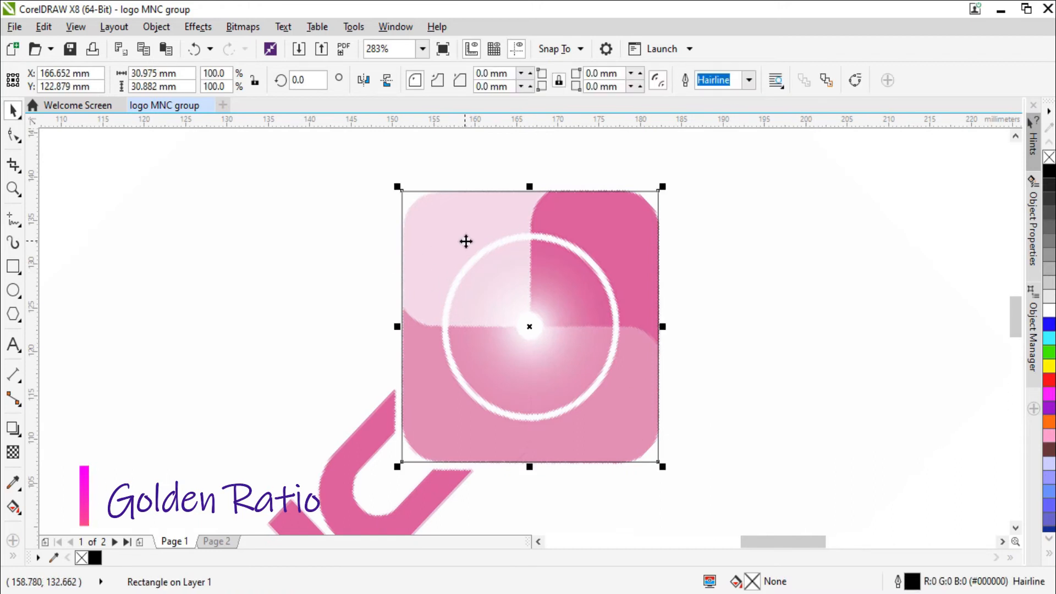
drag(429, 408, 437, 278)
key(ctrl+z)
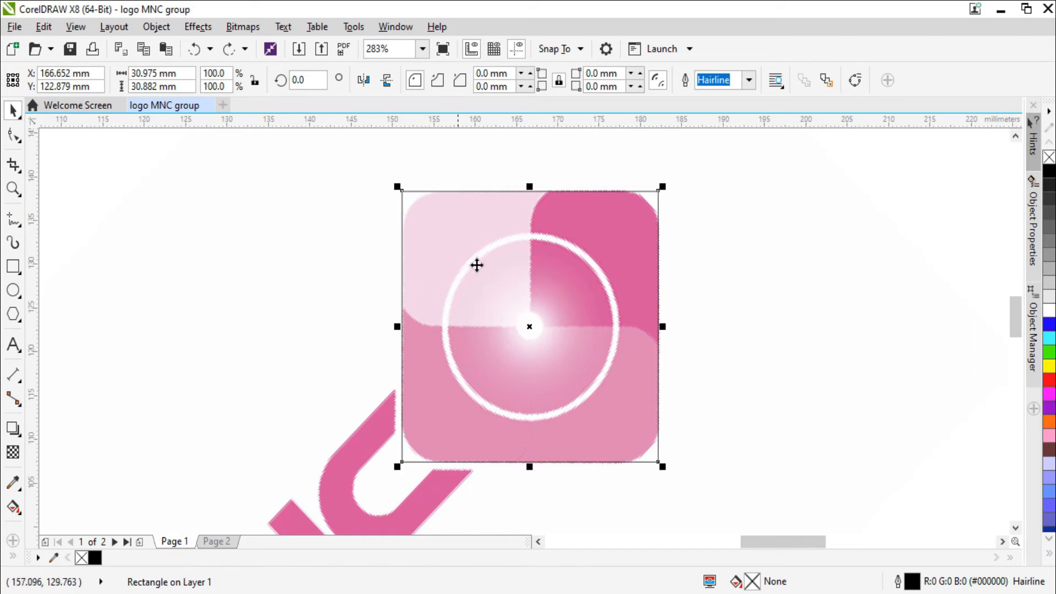
key(F10)
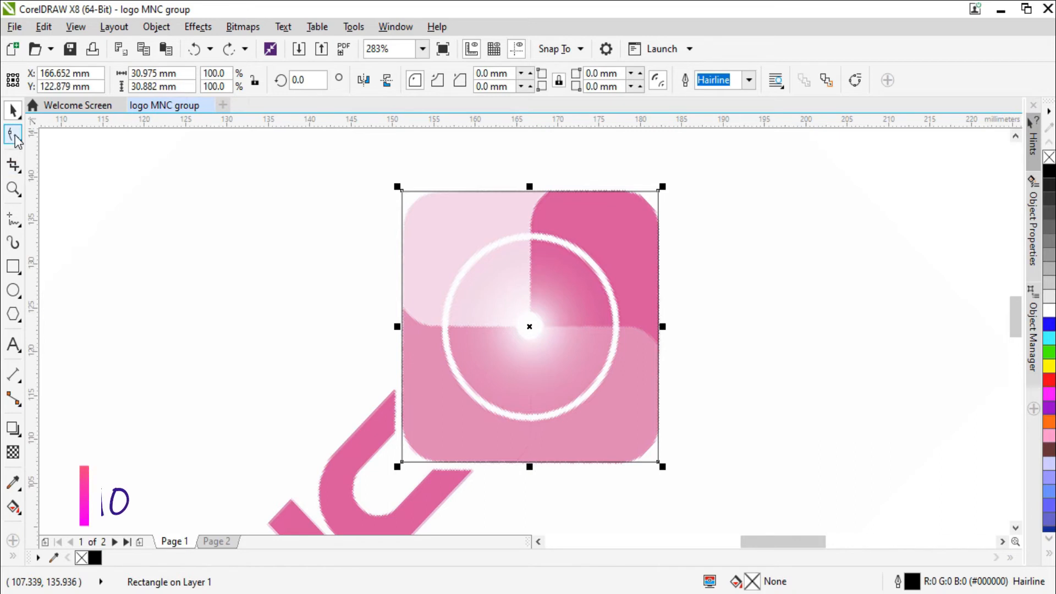
drag(403, 193, 420, 243)
key(space)
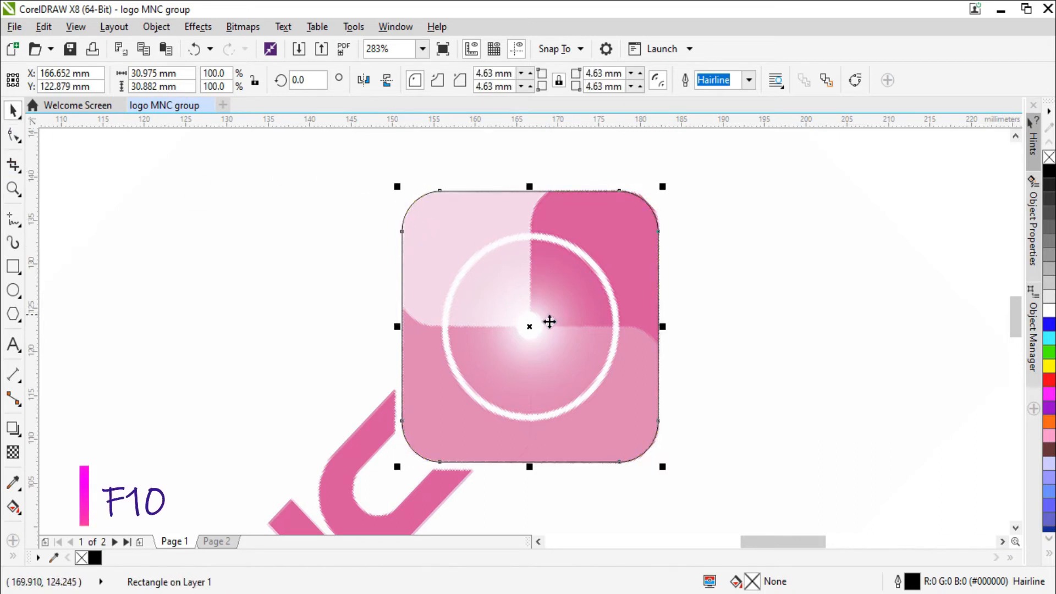
- Copy the rounded rectangle horizontally so its left edge meets the emblem's vertical centre line, and set the copy's corner radius to about 3.54 mm
drag(533, 329, 559, 329)
drag(636, 336, 656, 337)
key(z)
drag(417, 154, 682, 349)
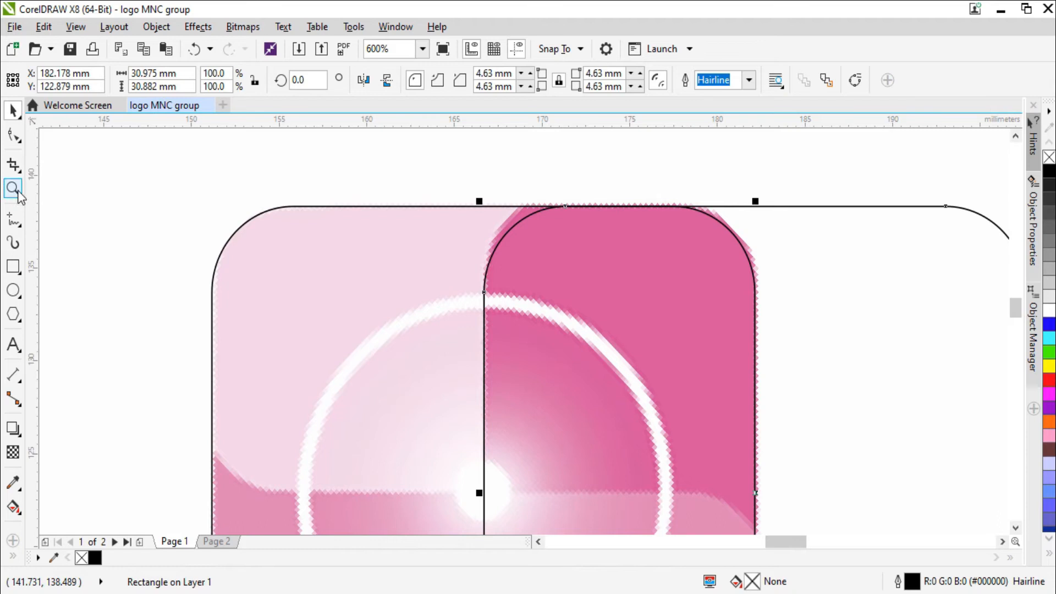
click(13, 136)
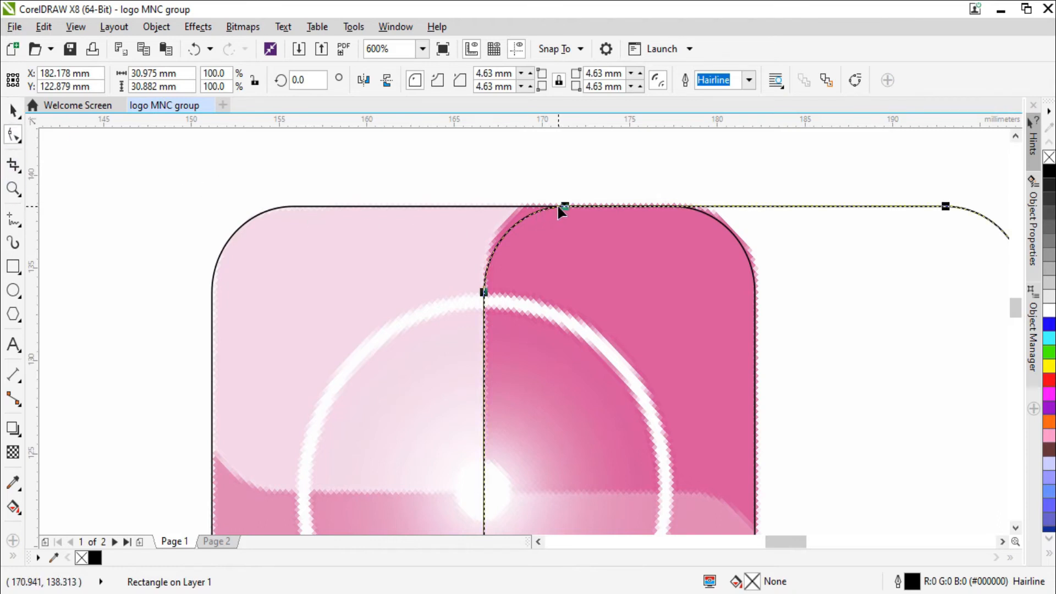
drag(565, 208, 546, 210)
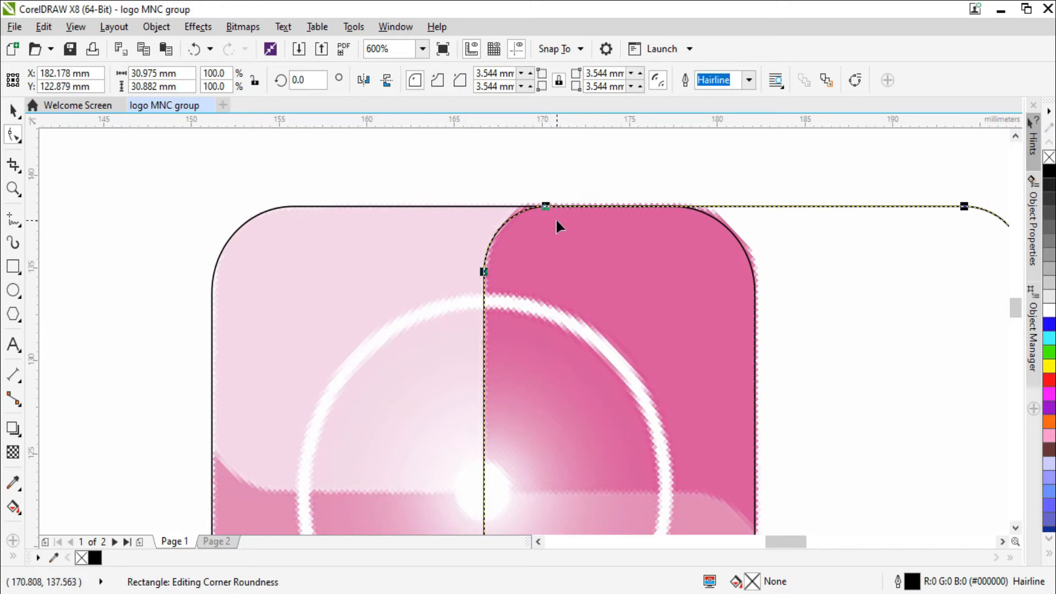
- Create a horizontally mirrored copy of the right-hand rounded rectangle that meets it along the emblem's vertical centre line
scroll(556, 218, down, 2)
drag(804, 509, 851, 540)
key(space)
click(717, 331)
click(677, 345)
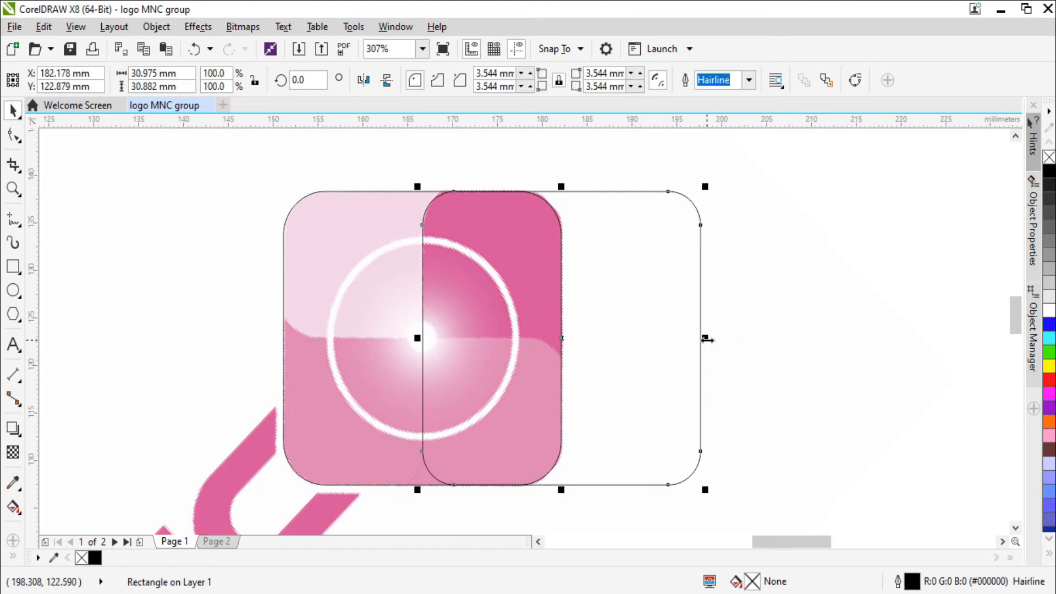
drag(705, 338, 636, 346)
drag(480, 347, 331, 348)
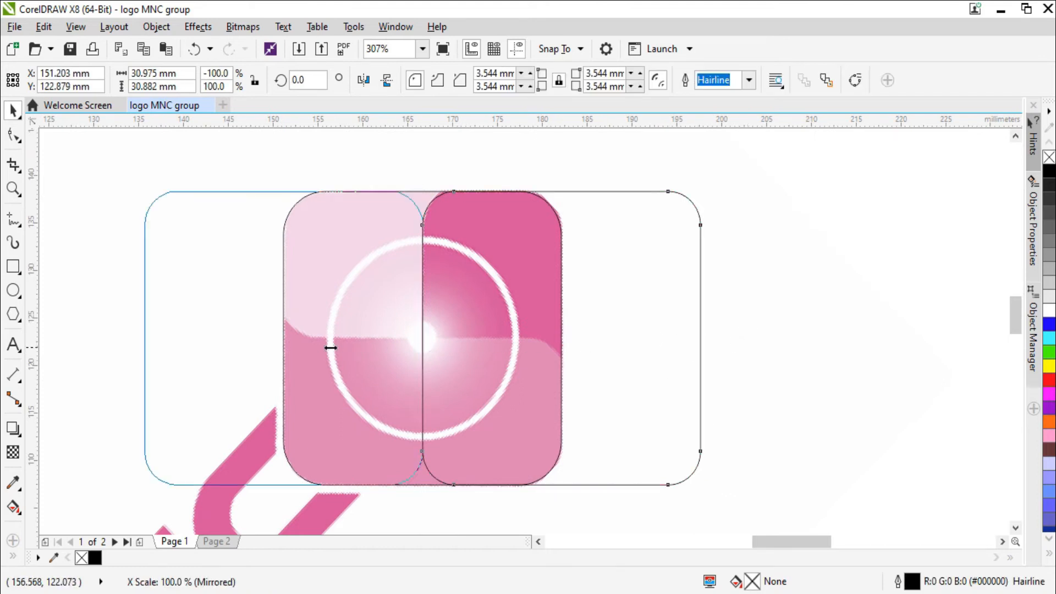
drag(253, 347, 252, 348)
right_click(253, 348)
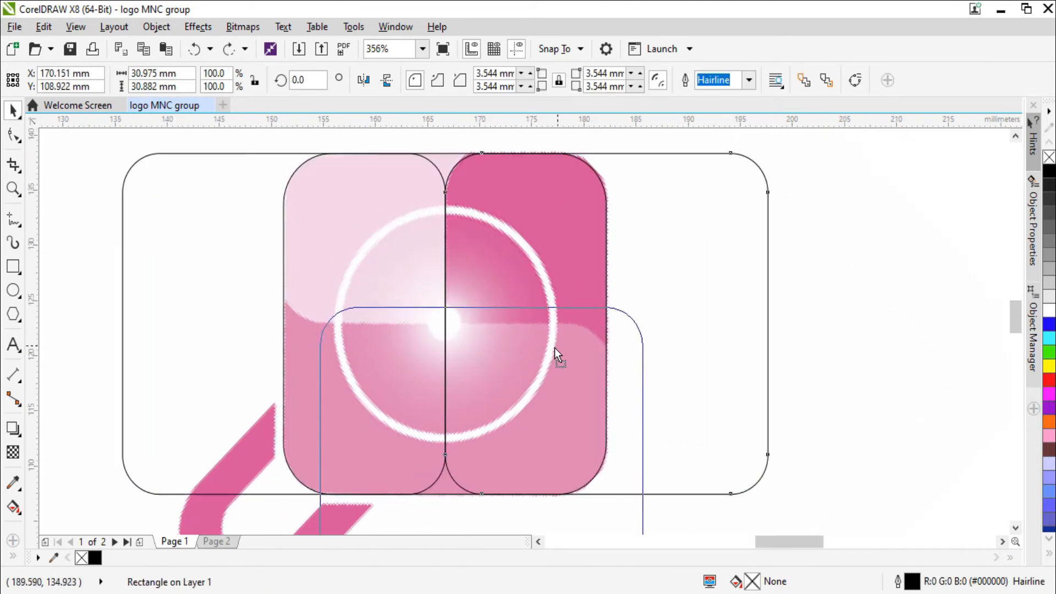
- Copy a rounded rectangle down to start at the emblem's horizontal centre line and align it centrally with the rectangle around the emblem
drag(554, 347, 523, 361)
shift+click(446, 165)
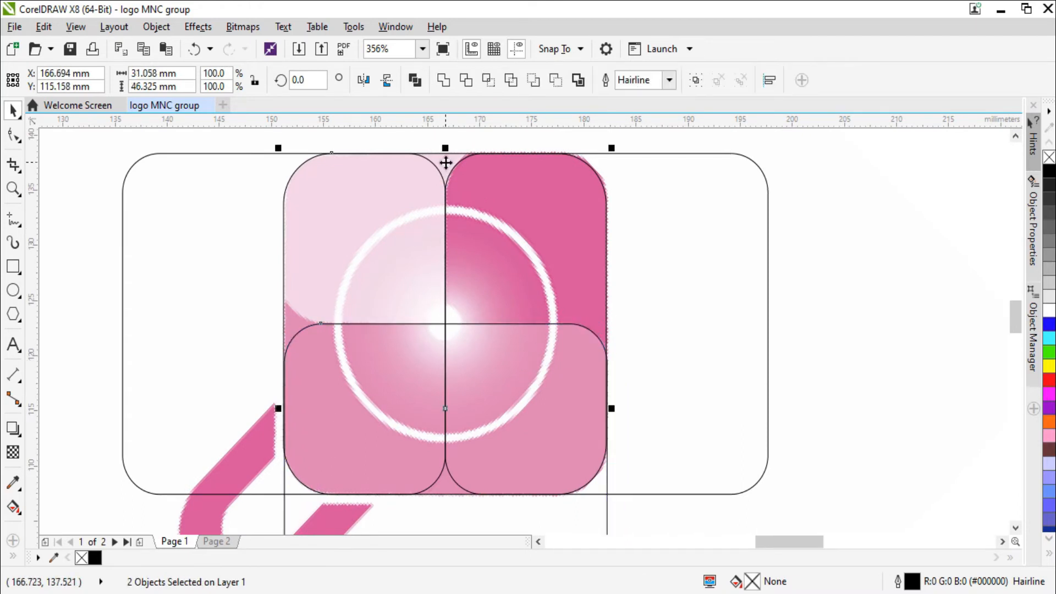
key(c)
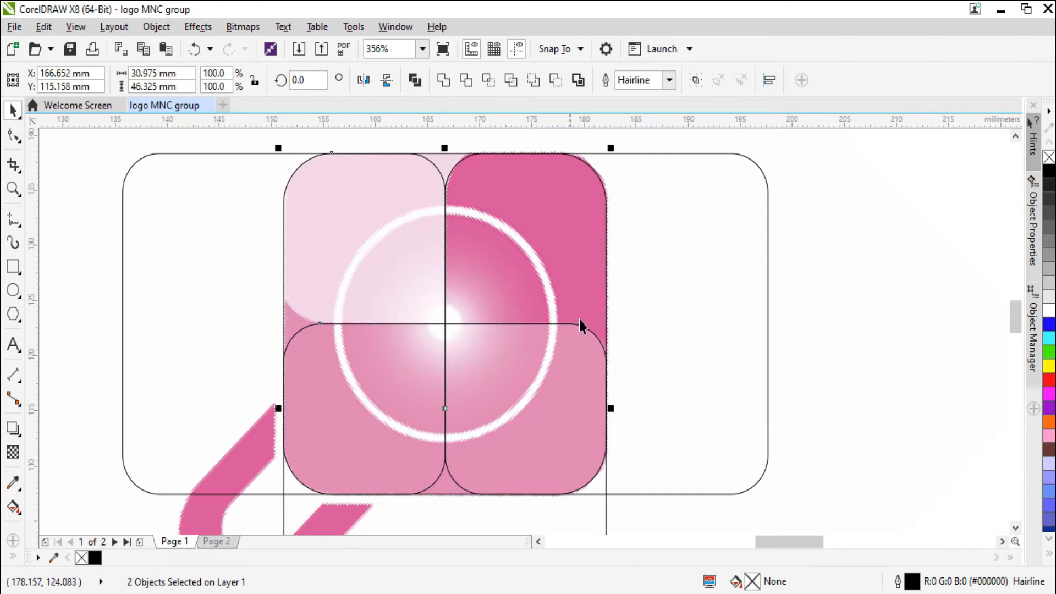
- Create a vertically mirrored copy of the lower rounded rectangle that extends up from the emblem's horizontal centre line
scroll(572, 418, down, 1)
click(770, 358)
scroll(485, 390, down, 1)
key(F2)
drag(362, 285, 615, 523)
click(533, 439)
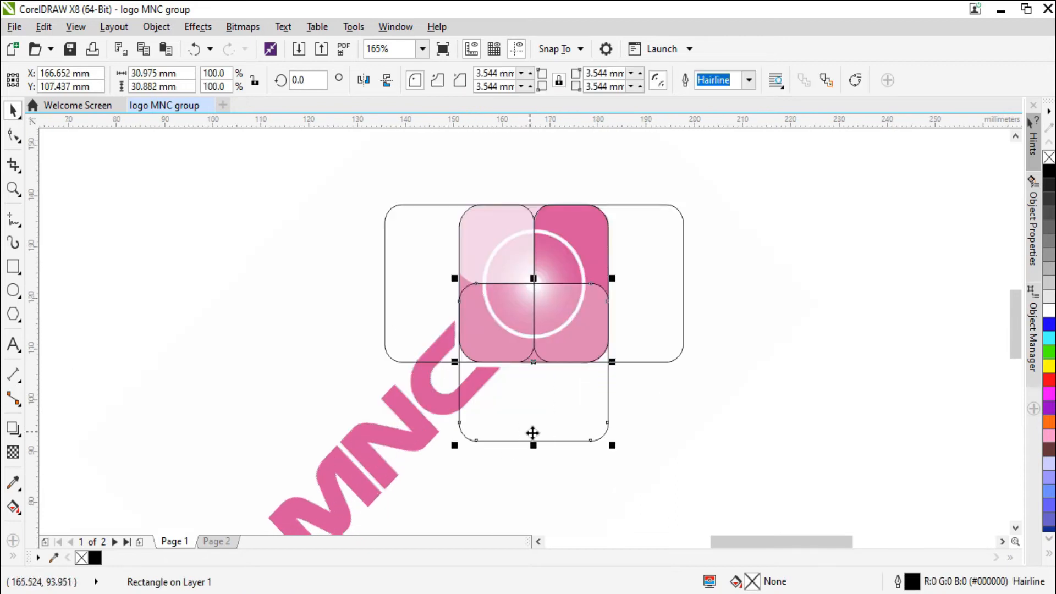
drag(535, 444, 536, 270)
right_click(536, 270)
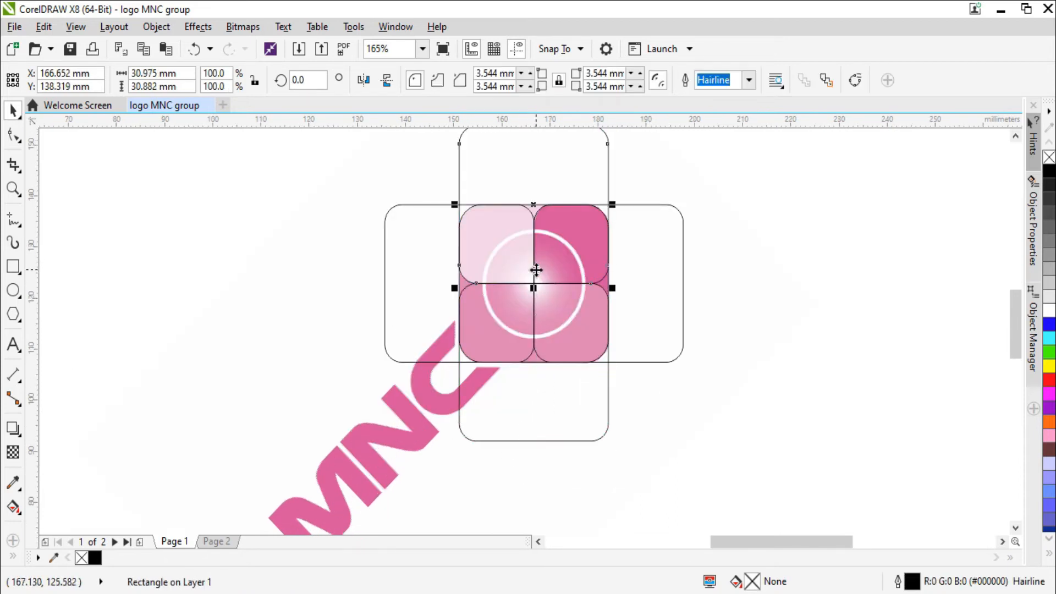
- Check that Smart Fill is enabled among the toolbox items and activate it
click(714, 262)
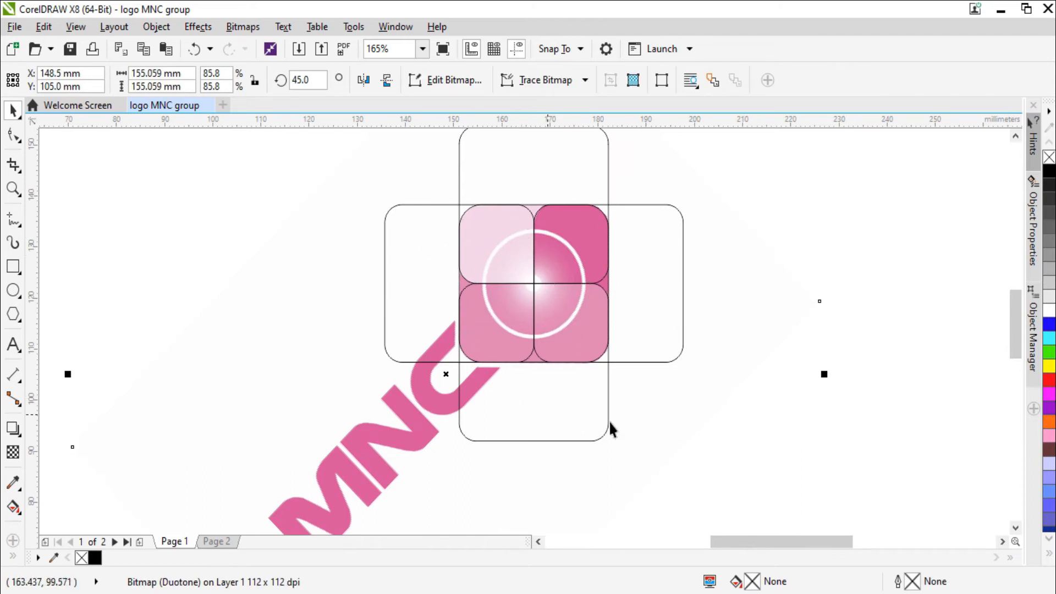
scroll(605, 330, down, 2)
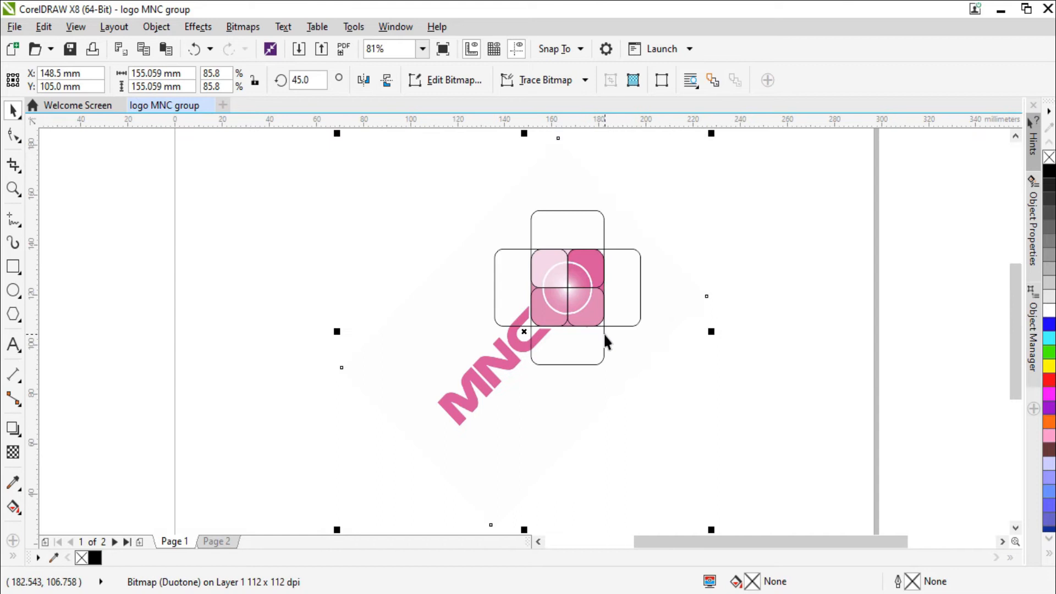
scroll(587, 254, up, 3)
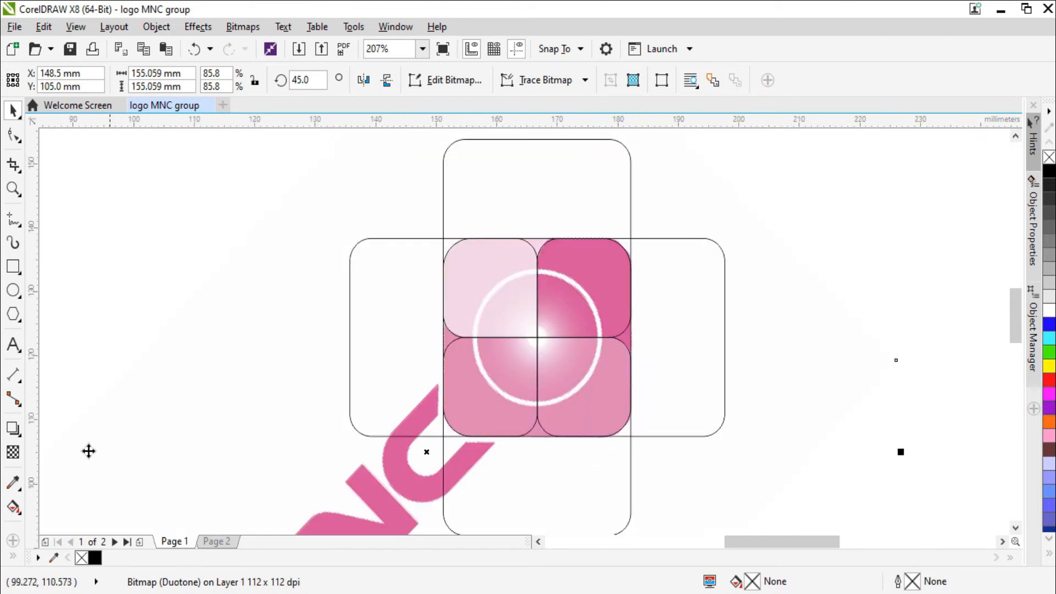
click(13, 541)
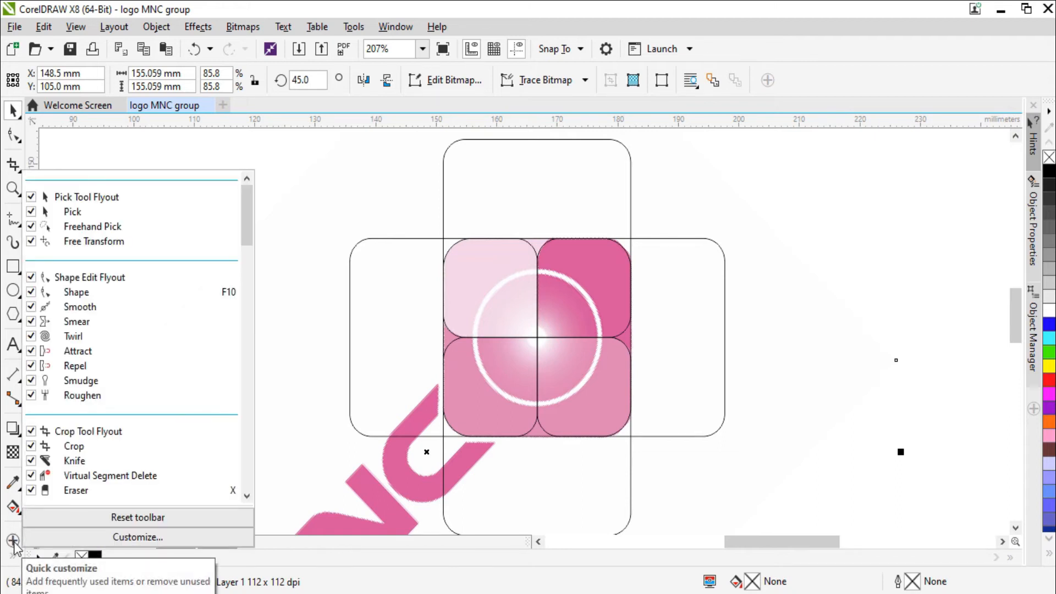
drag(247, 225, 267, 493)
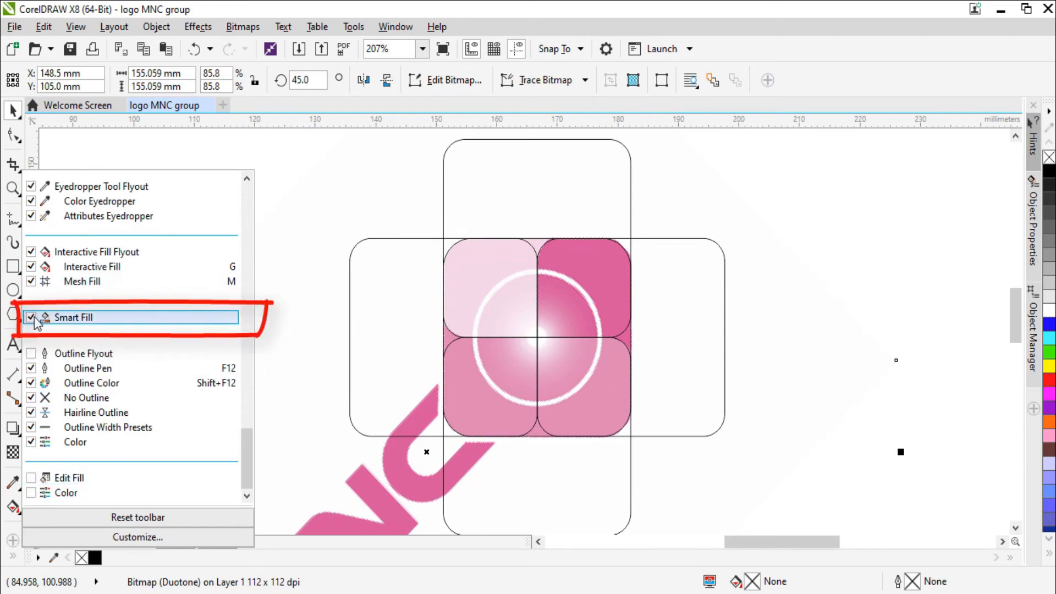
click(14, 556)
click(14, 558)
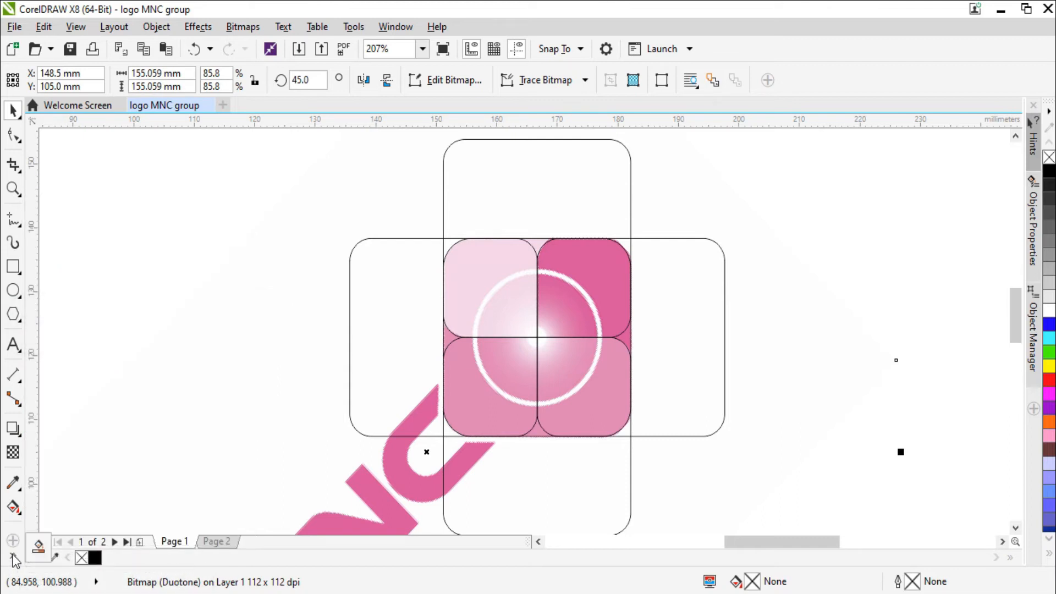
click(38, 548)
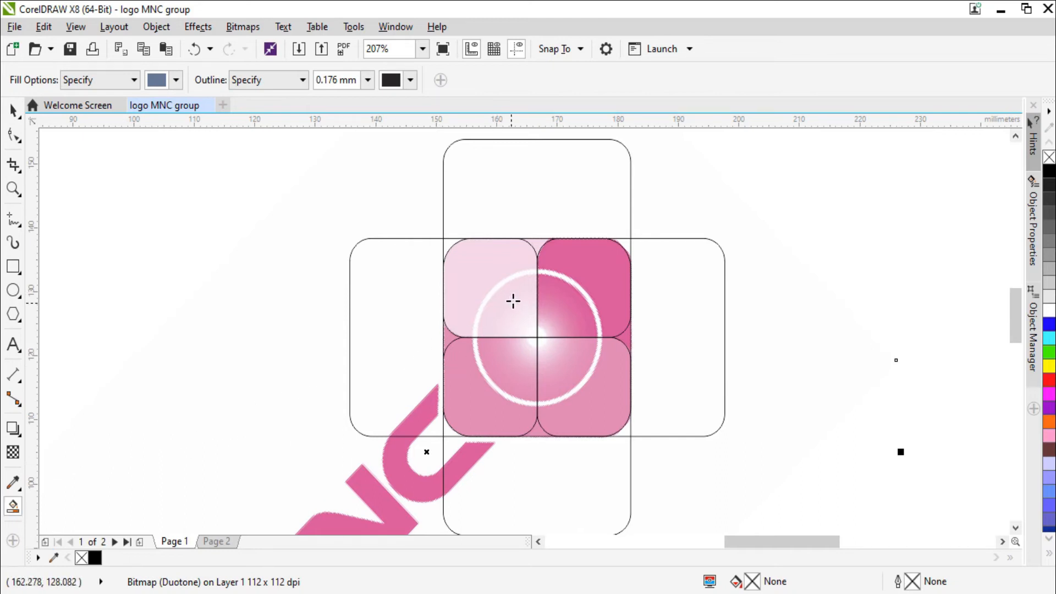
- Try a Smart Fill in the current blue-grey colour on the emblem's upper-left quadrant, and undo it
click(482, 274)
key(z)
drag(337, 181, 767, 496)
key(ctrl+z)
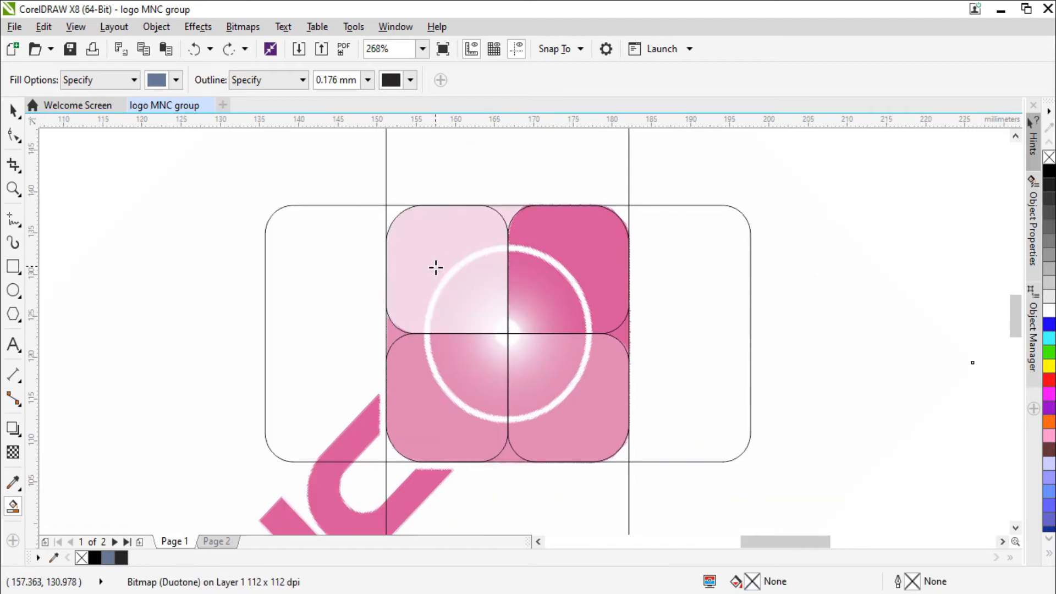
- Set the Smart Fill colour to pink, C11 M76 Y0 K0
click(176, 81)
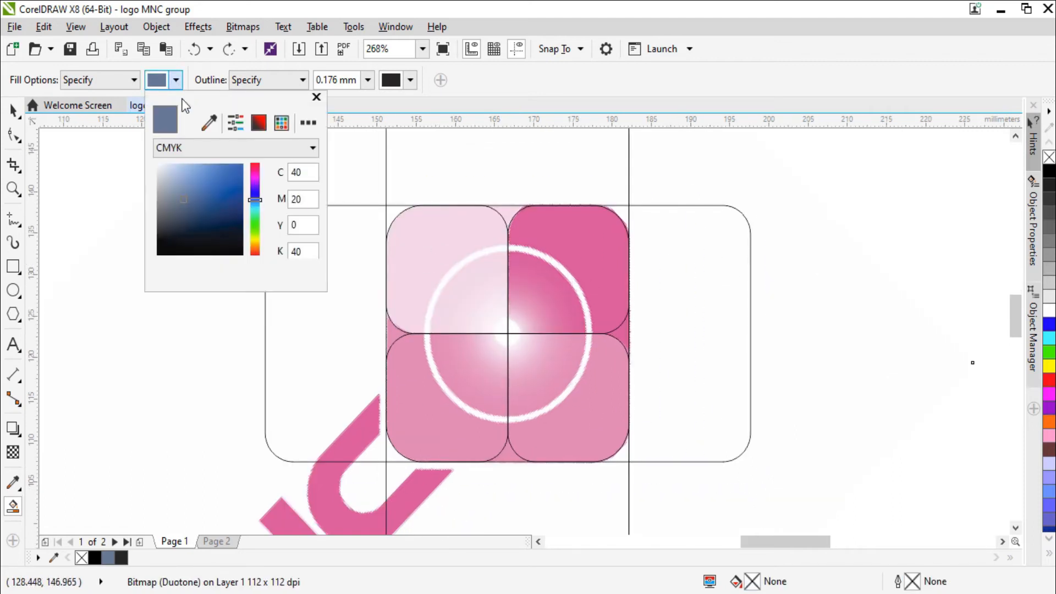
click(256, 173)
click(205, 172)
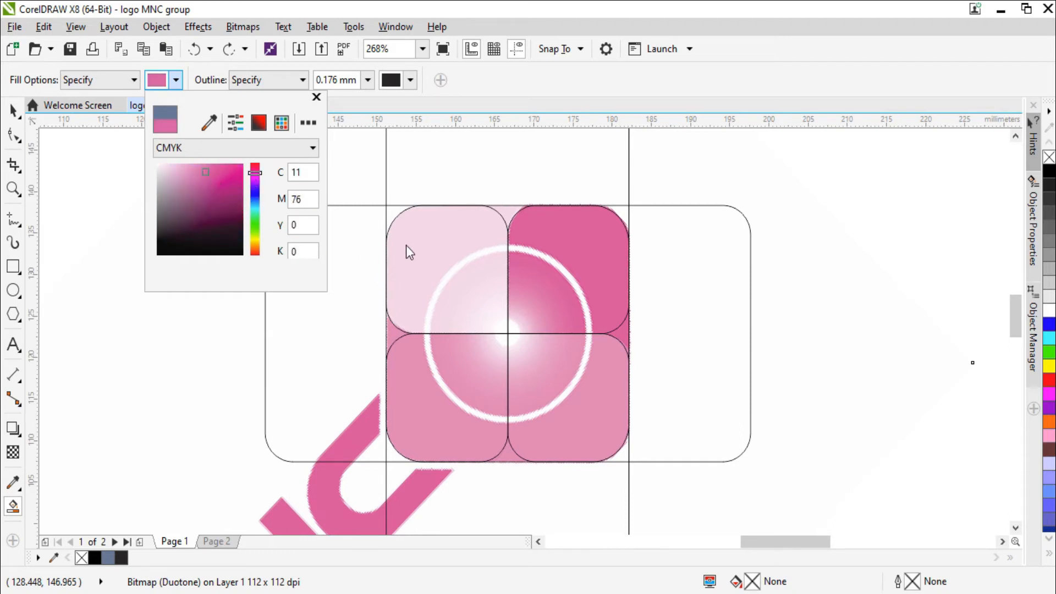
click(349, 173)
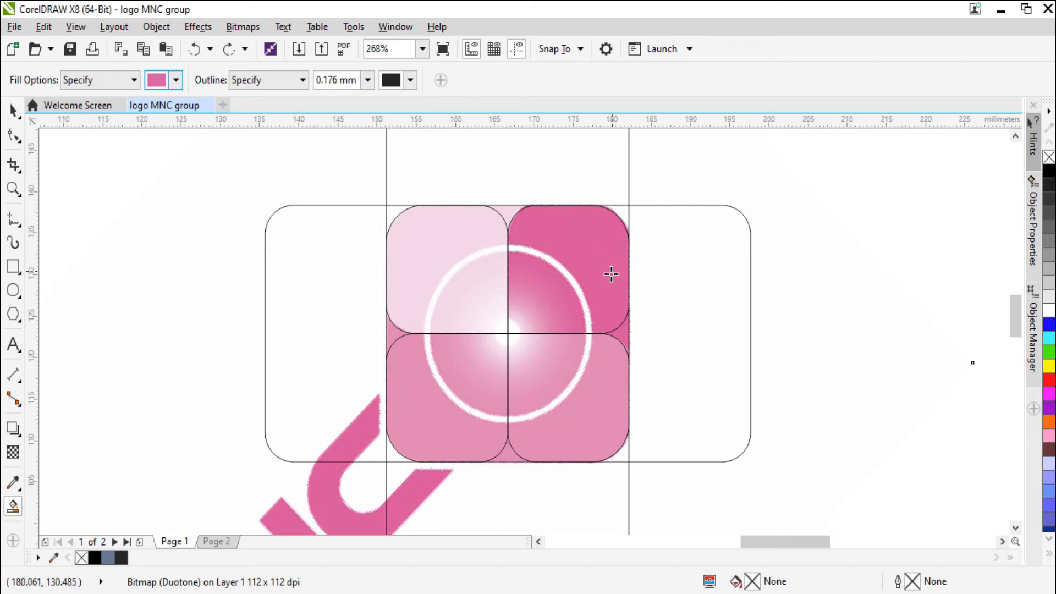
- Smart-fill the emblem's four rounded quadrants and the small gaps between them with the pink colour
click(566, 255)
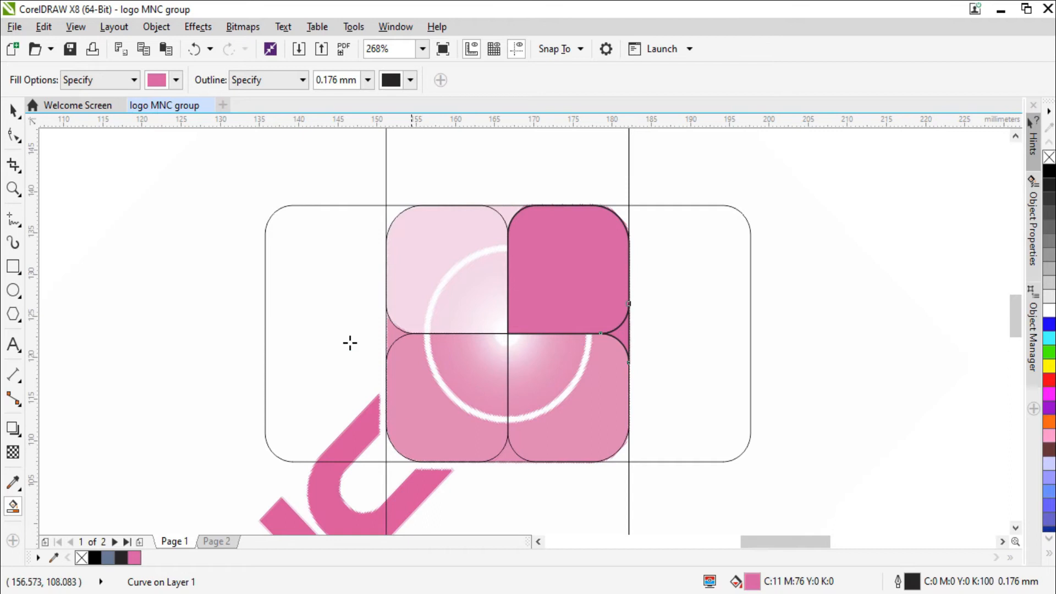
click(575, 390)
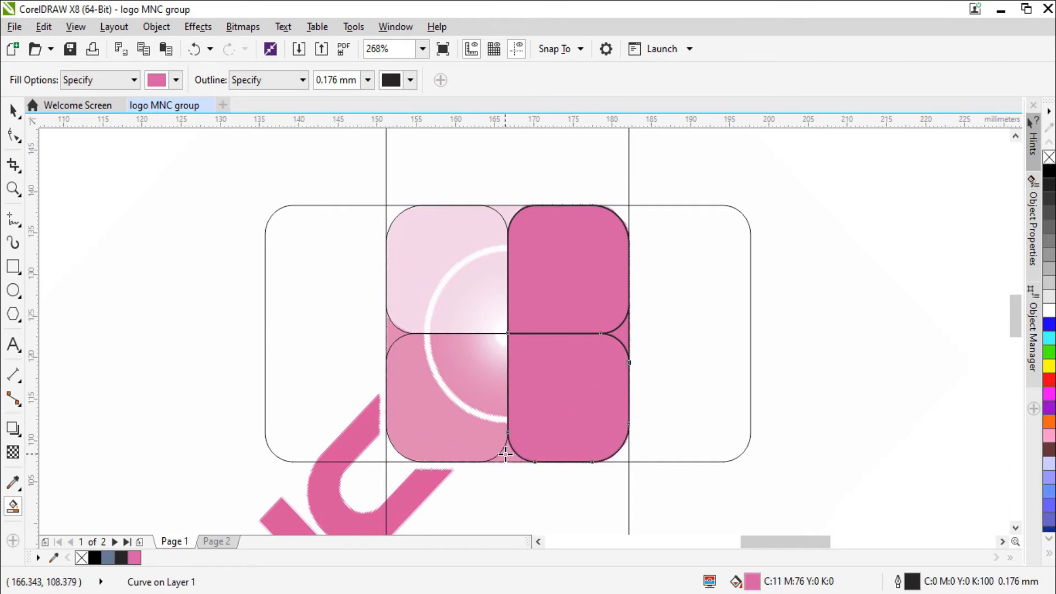
click(455, 354)
click(428, 300)
click(395, 330)
click(508, 211)
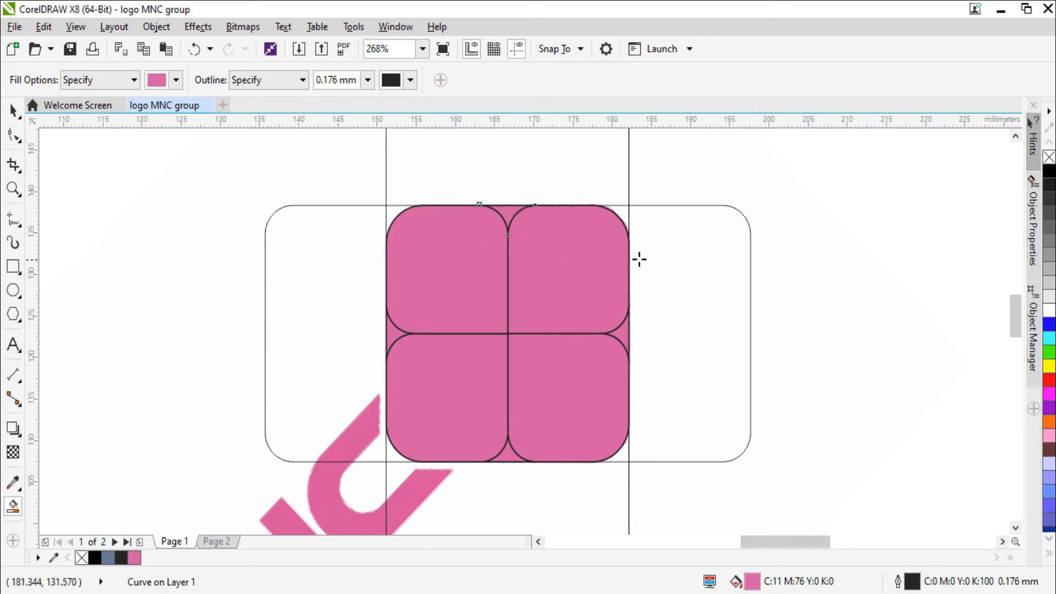
- Delete the two unfilled rounded rectangles extending beyond the emblem's sides and the two long vertical construction lines
key(space)
click(707, 291)
click(749, 280)
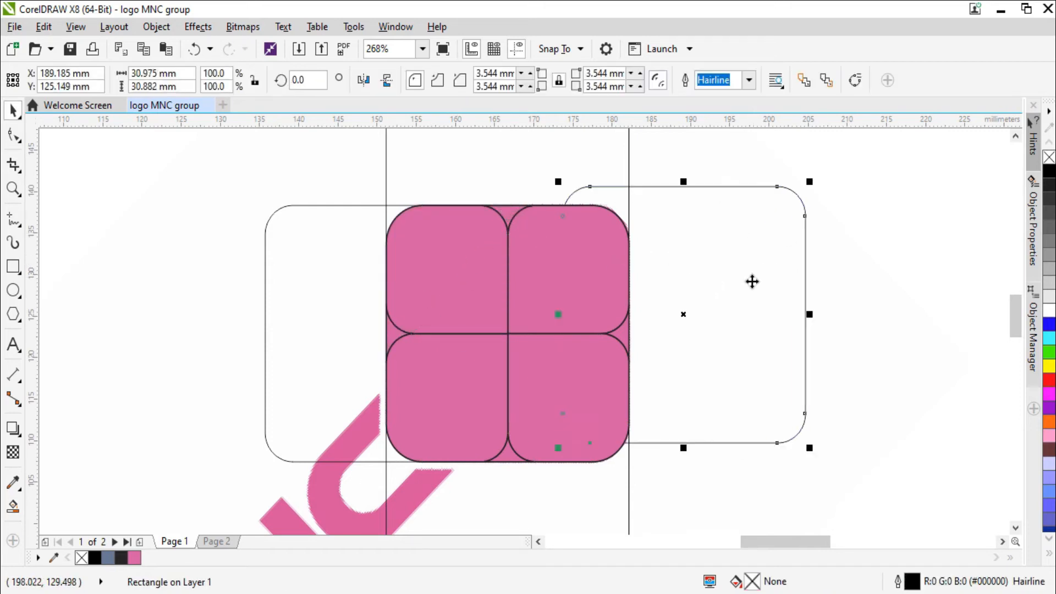
key(Delete)
click(323, 271)
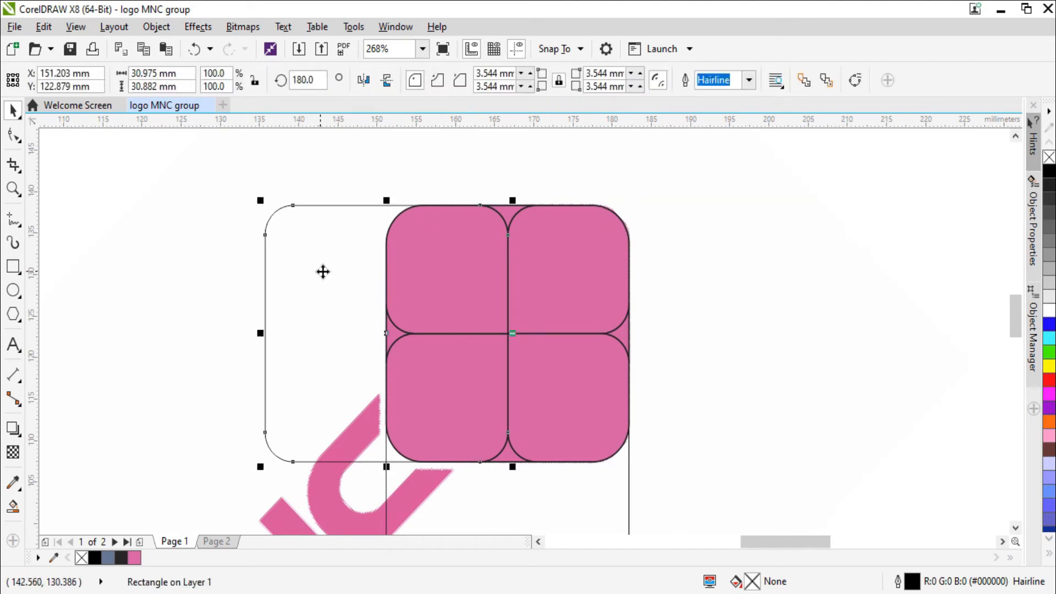
key(Delete)
click(709, 346)
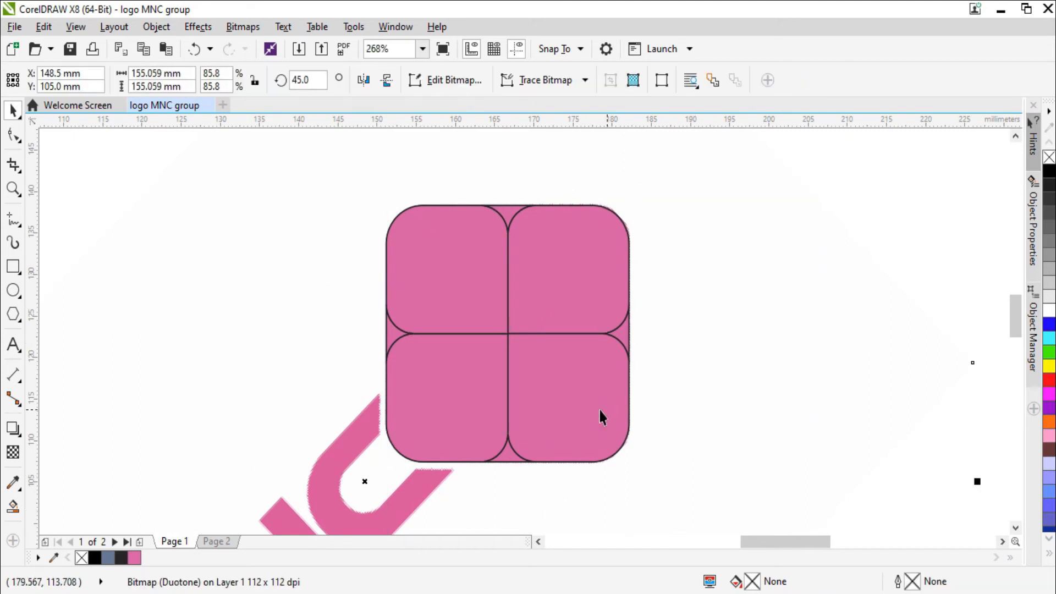
click(630, 385)
- Try moving the emblem's upper-right quadrant away, and undo the move
mouse_move(583, 291)
mouse_down()
mouse_move(597, 254)
mouse_move(602, 283)
mouse_up()
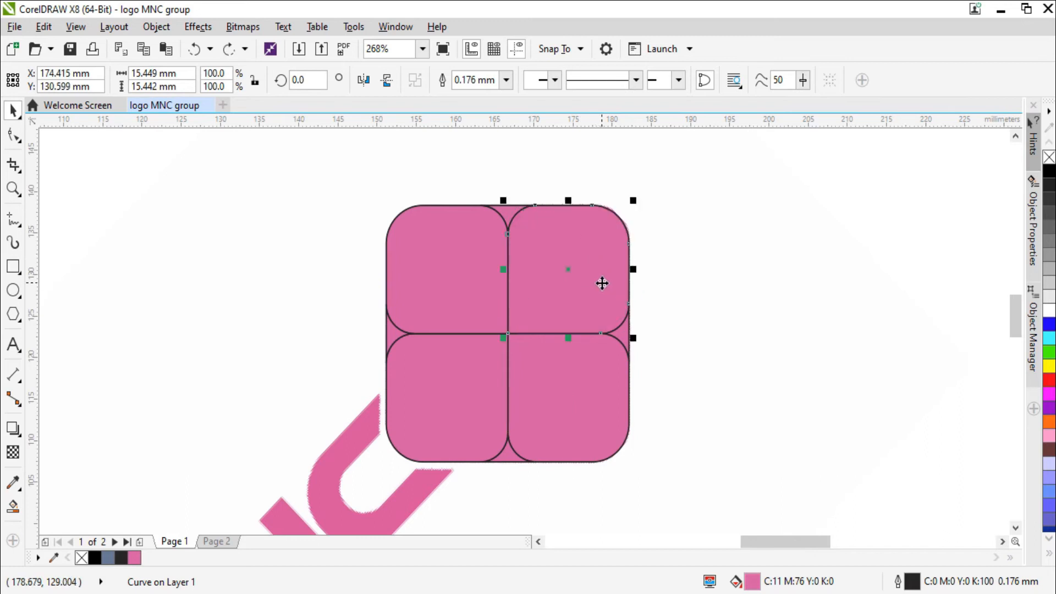
drag(320, 178, 585, 443)
key(ctrl+z)
- Select all nine emblem shapes and remove their pink fill, keeping only the outlines over the bitmap
drag(134, 158, 691, 481)
drag(577, 310, 616, 288)
key(ctrl+z)
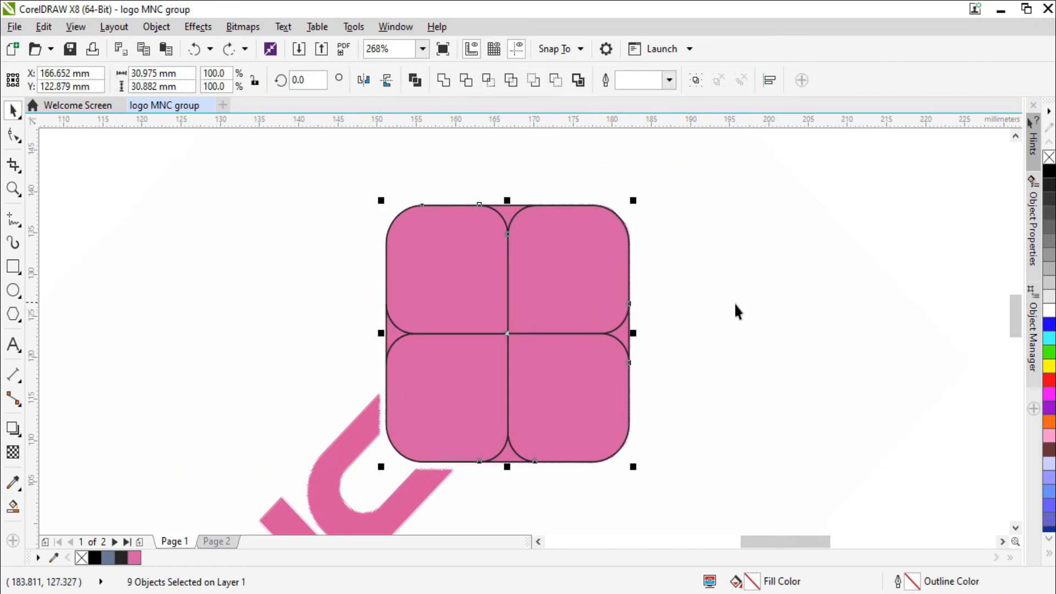
click(1048, 158)
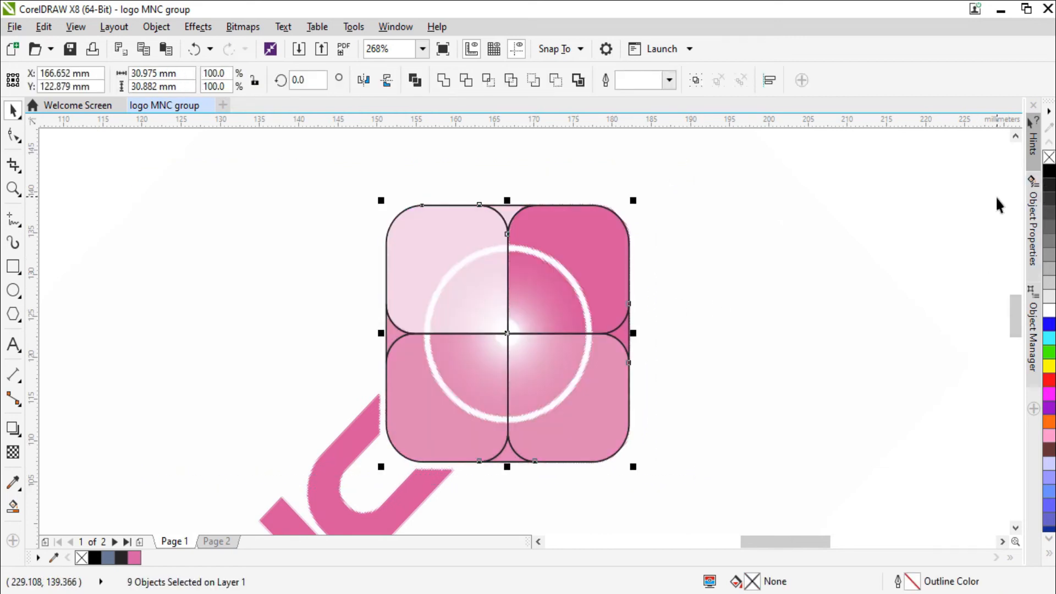
- Try moving the unfilled emblem outlines off the bitmap, and undo the moves
drag(508, 306, 534, 279)
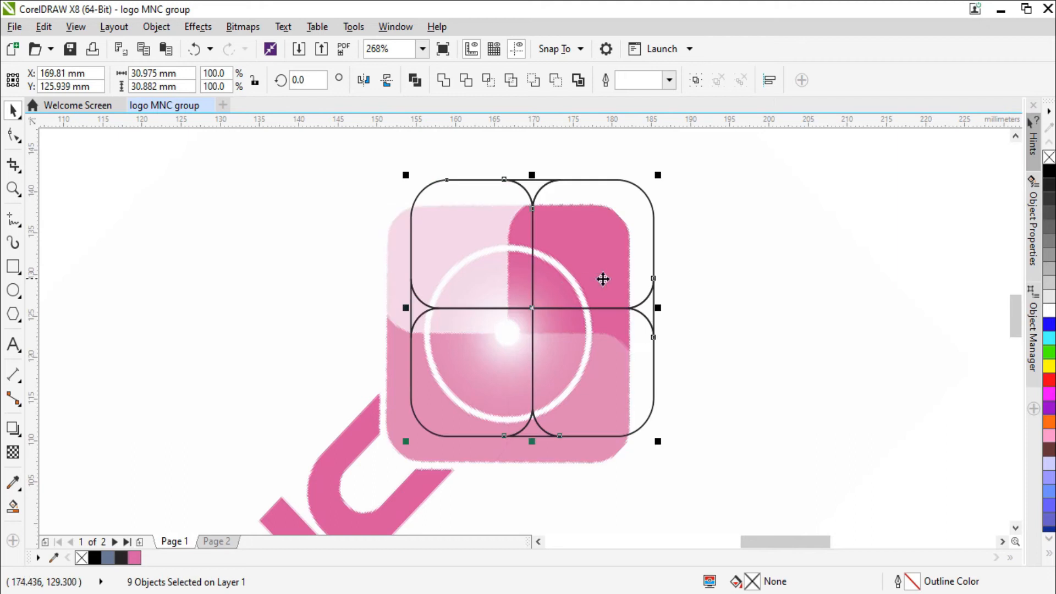
key(ctrl+z)
click(665, 244)
drag(336, 177, 690, 498)
drag(596, 250, 617, 227)
key(ctrl+z)
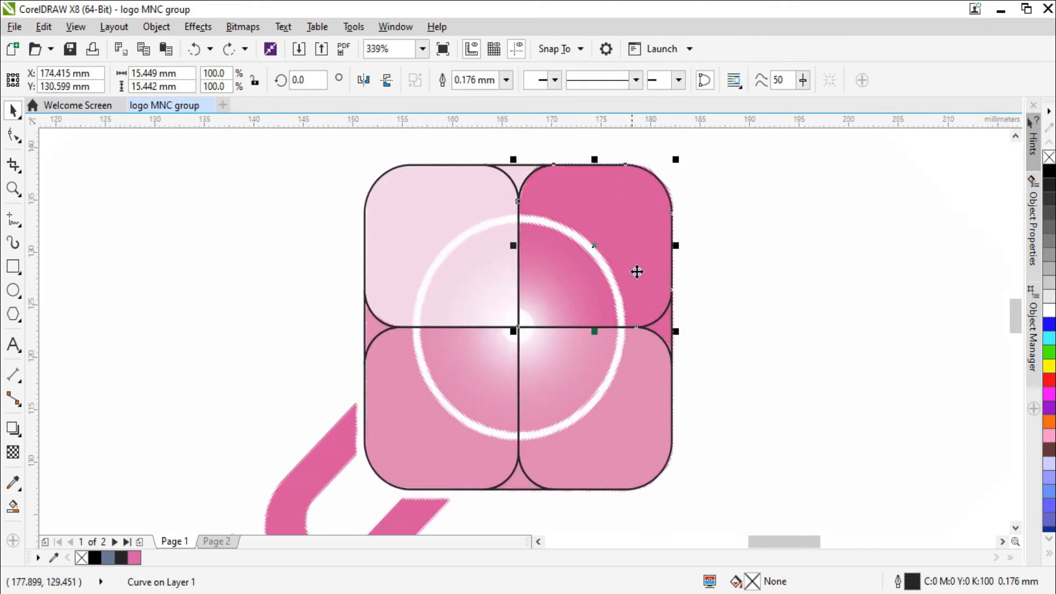
- Weld the emblem's upper-right quadrant with the small gap piece on its right edge
shift+click(666, 335)
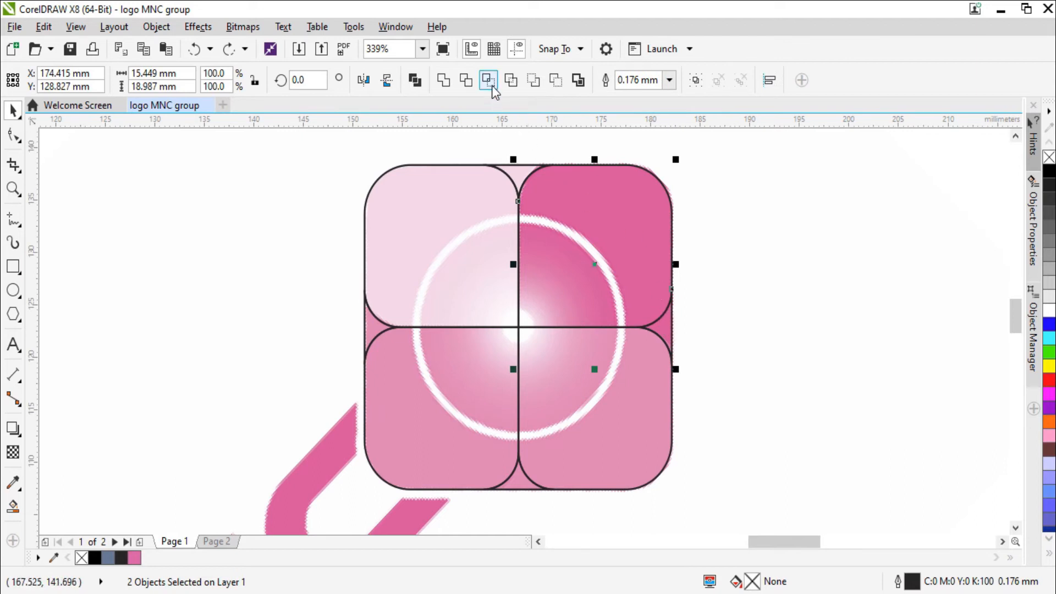
click(444, 81)
click(630, 270)
- Try pulling the welded upper-right shape away from the emblem to test it, and undo the moves
drag(631, 270, 712, 252)
key(ctrl+z)
drag(602, 258, 771, 255)
drag(590, 250, 655, 238)
key(ctrl+z)
key(ctrl+z)
click(768, 222)
- Try moving the lower-right quadrant and the bottom gap piece, and undo both moves
click(581, 414)
drag(562, 458, 674, 405)
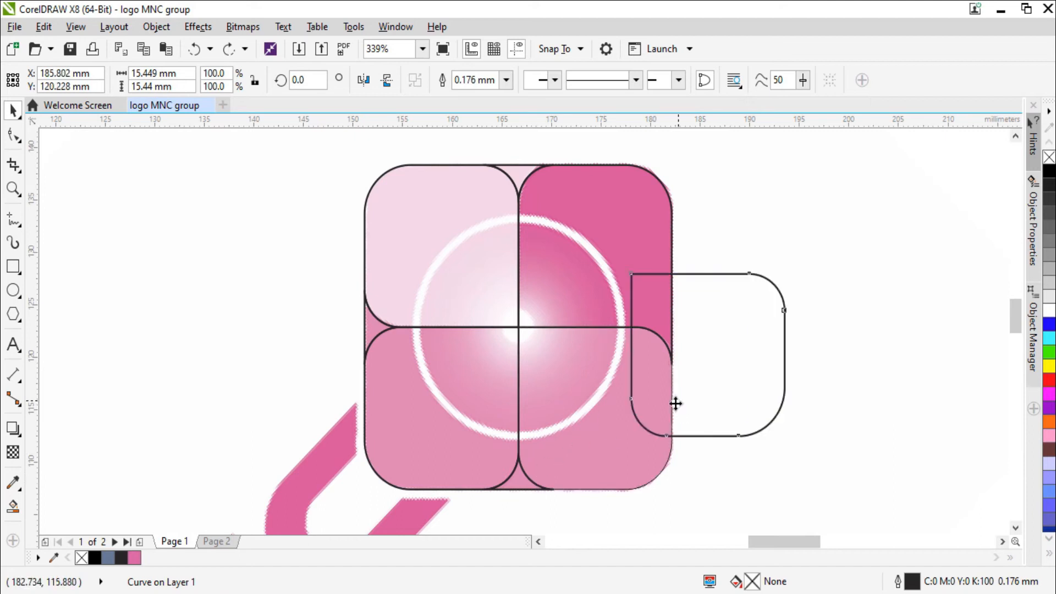
click(525, 488)
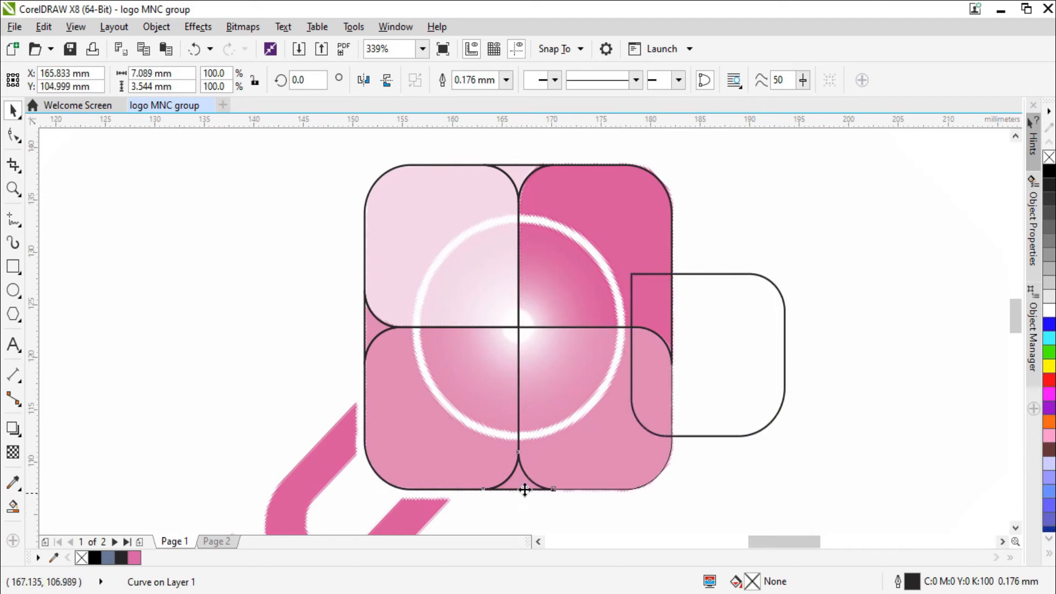
drag(553, 511, 550, 508)
key(ctrl+z)
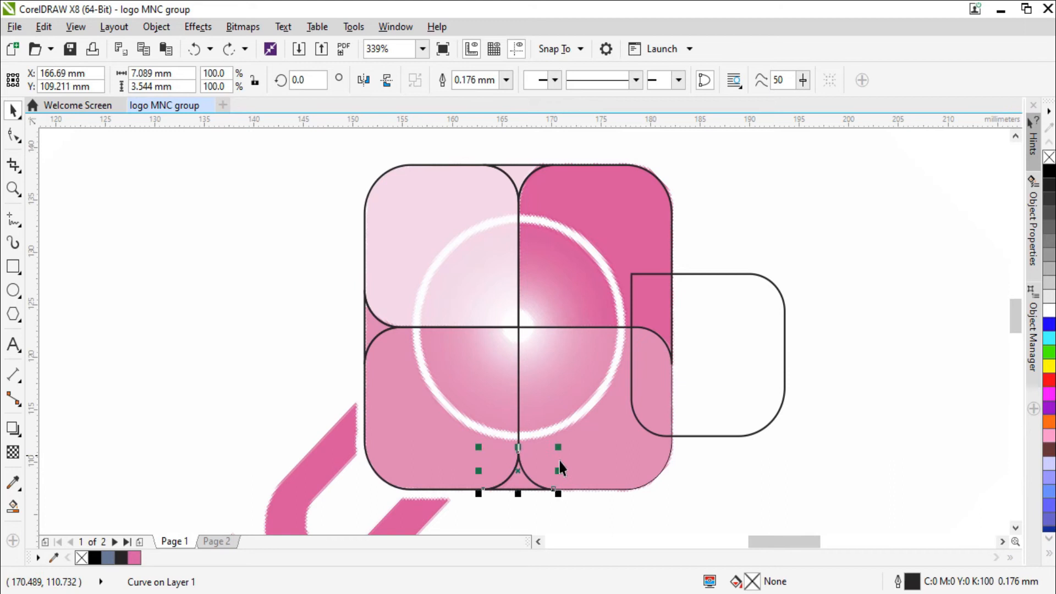
key(ctrl+z)
- Weld the lower-right quadrant with the bottom gap, the lower-left quadrant with the left gap, and the upper-left quadrant with the top gap
shift+click(521, 483)
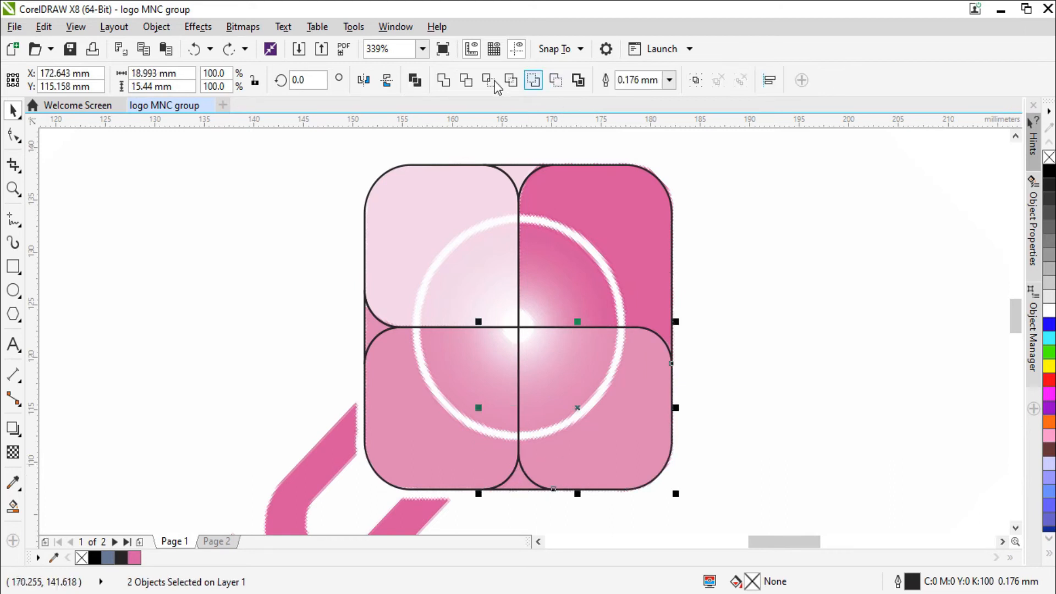
click(442, 82)
click(427, 395)
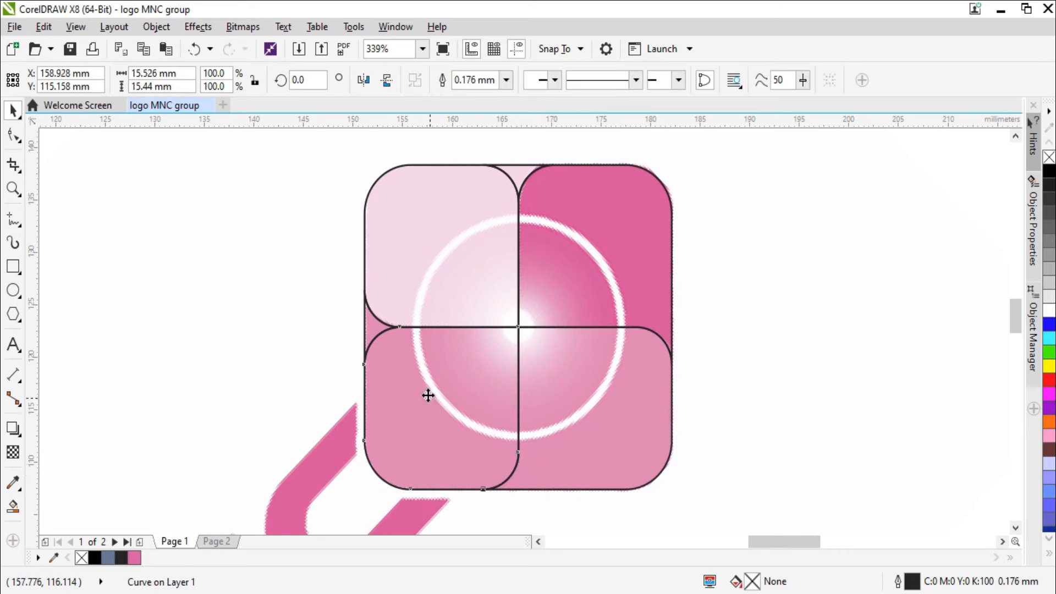
shift+click(371, 325)
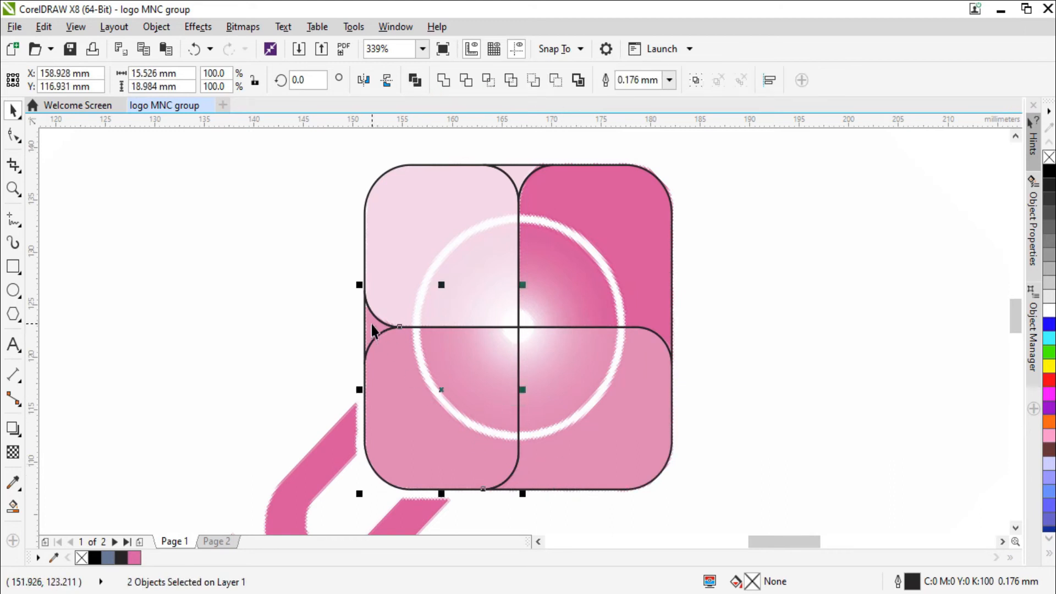
click(443, 80)
click(402, 242)
shift+click(512, 179)
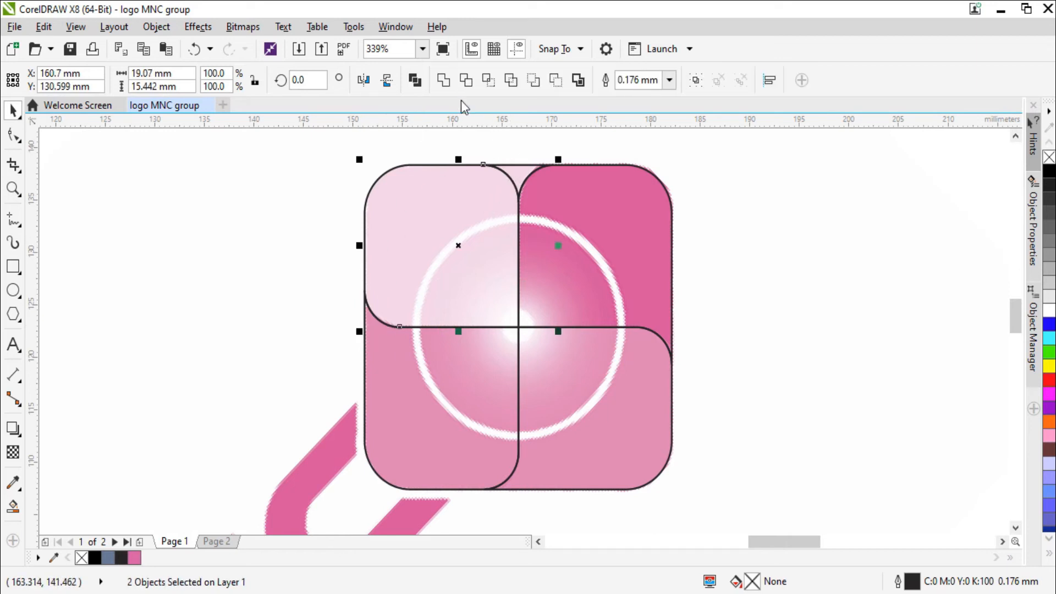
click(443, 82)
- Try moving the welded quadrants apart to check that each is one piece, and undo every move
click(797, 282)
drag(623, 270, 757, 257)
key(ctrl+z)
drag(465, 251, 539, 225)
key(ctrl+z)
drag(609, 260, 671, 255)
key(ctrl+z)
click(785, 255)
- Draw a circle about 20.8 mm wide with the Ellipse tool and place it over the white ring in the emblem's centre
scroll(746, 343, down, 2)
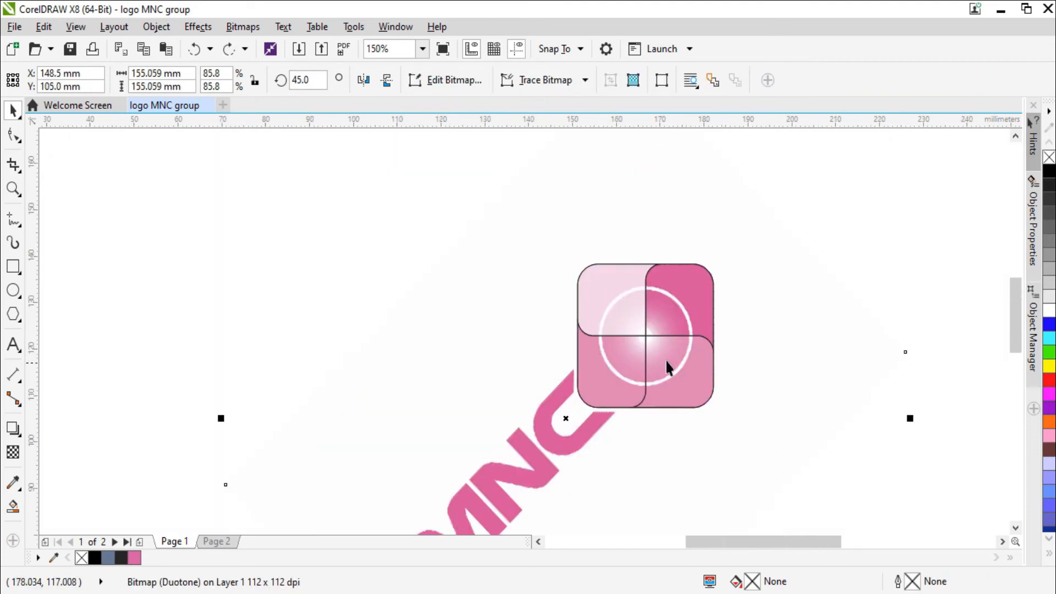
drag(655, 370, 772, 458)
key(F2)
drag(367, 174, 733, 476)
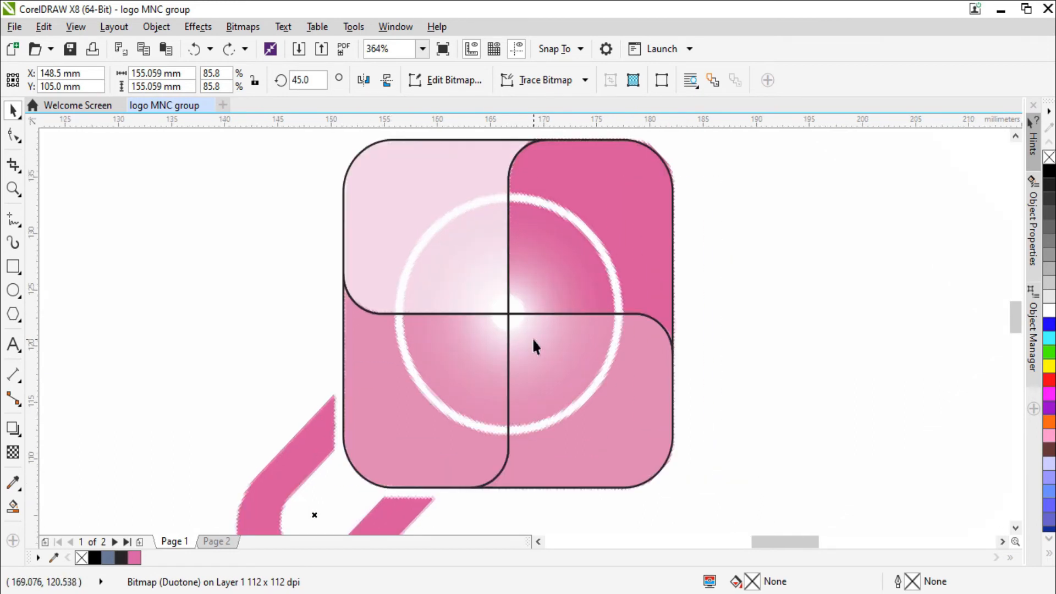
click(13, 290)
drag(276, 249, 357, 357)
key(space)
drag(271, 238, 511, 314)
- Select the four welded quadrants without the circle and group them
shift+click(636, 406)
click(737, 365)
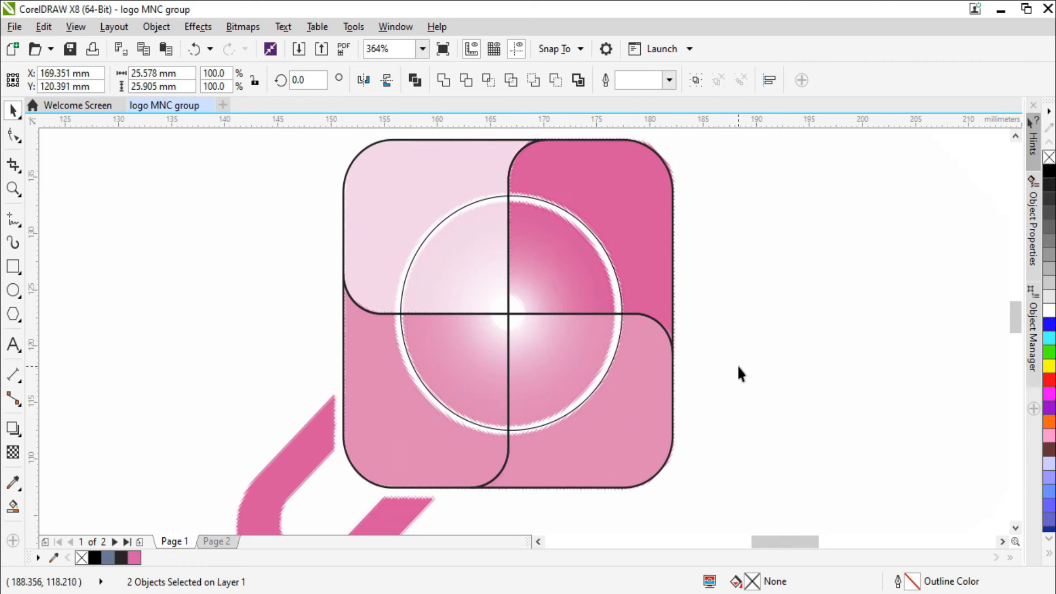
click(572, 347)
click(392, 194)
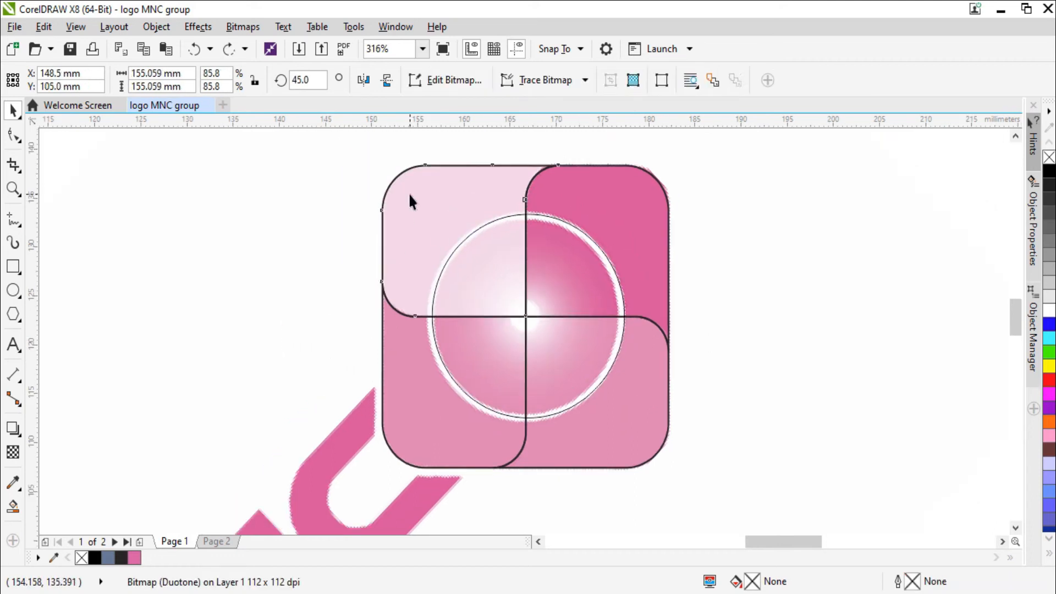
click(409, 195)
shift+click(596, 199)
shift+click(637, 393)
shift+click(420, 450)
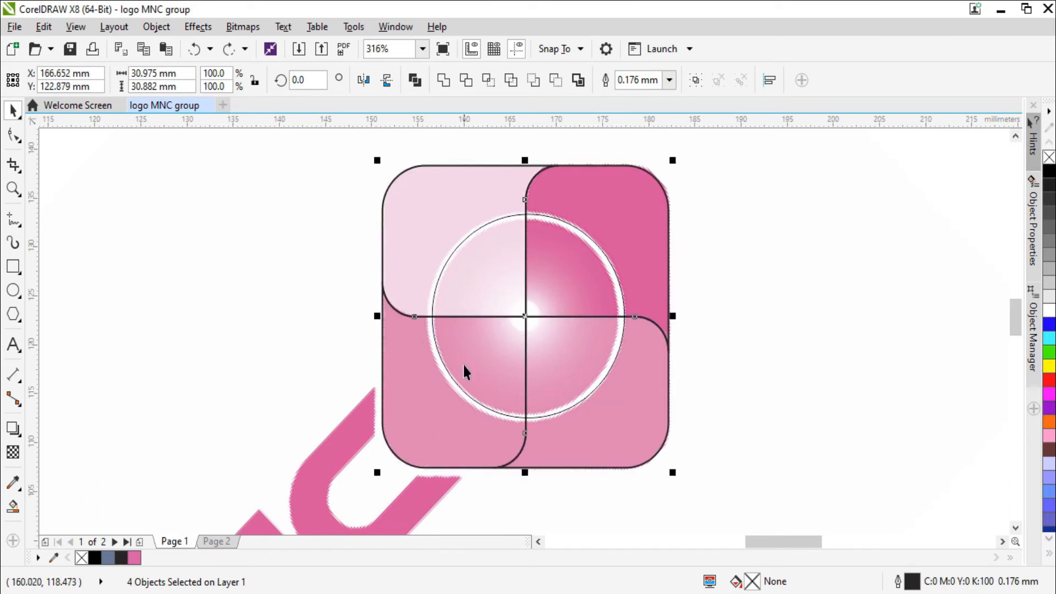
key(ctrl+g)
- Align the circle horizontally and vertically to the centre of the grouped quadrants
click(528, 307)
shift+click(580, 195)
key(c)
key(e)
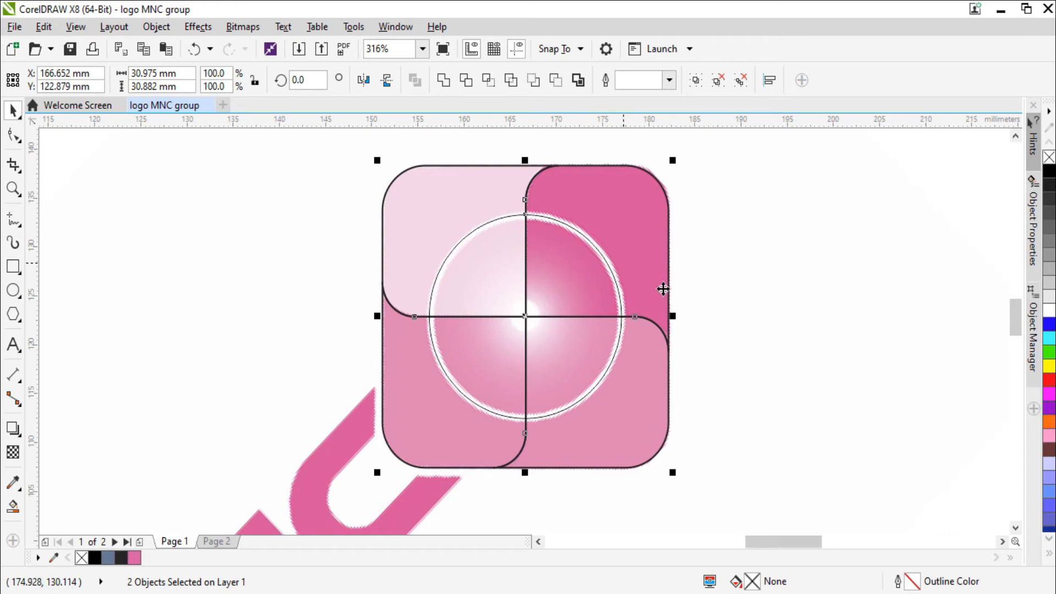
click(679, 278)
- Enlarge the circle to about 21.6 mm at the white ring's outer edge and add a concentric 20.2 mm circle at its inner edge
scroll(645, 385, up, 1)
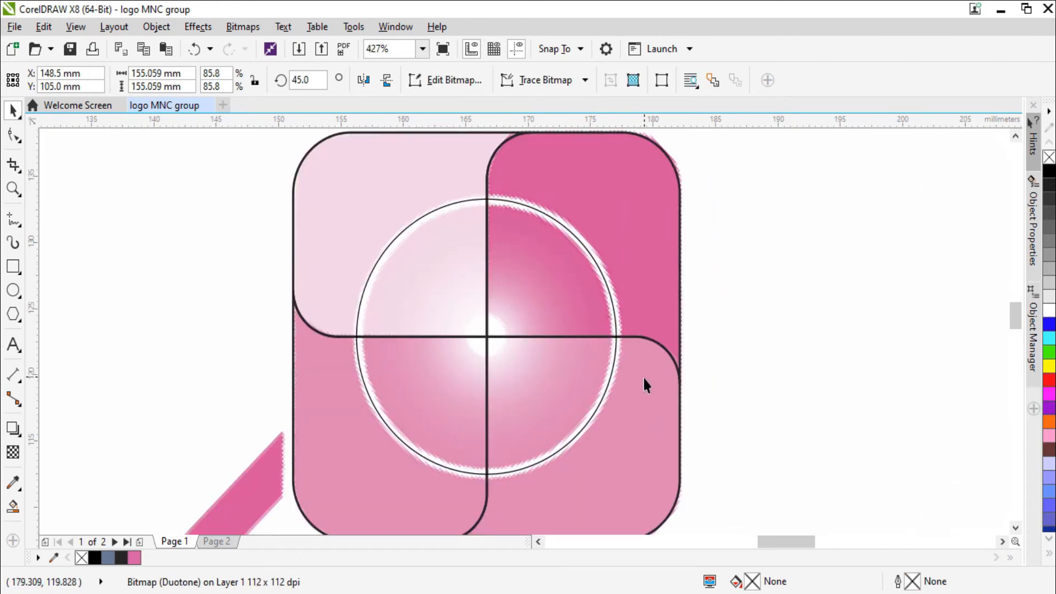
click(615, 310)
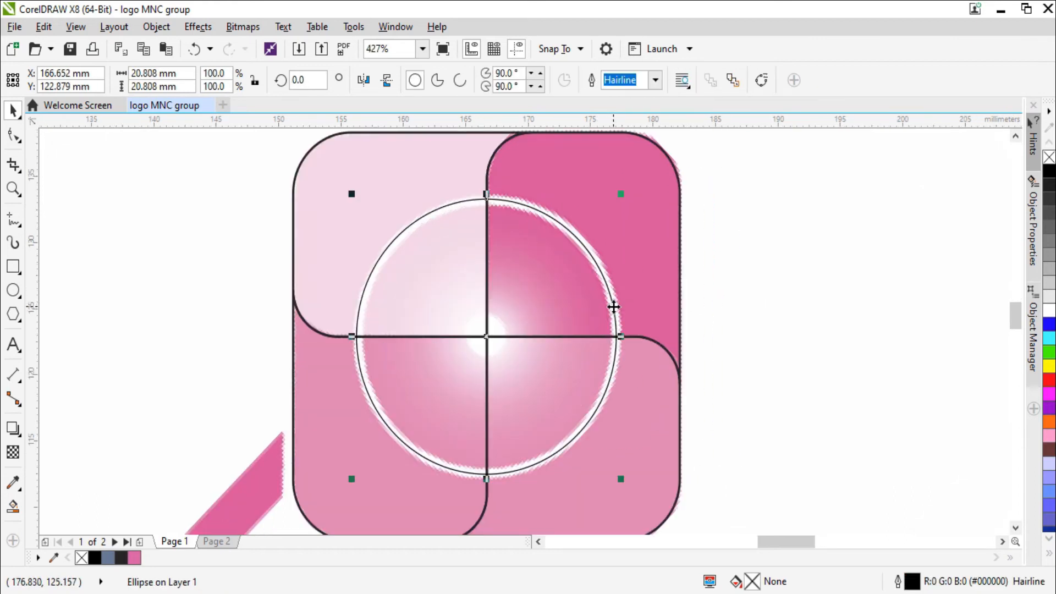
key(F2)
drag(269, 178, 670, 349)
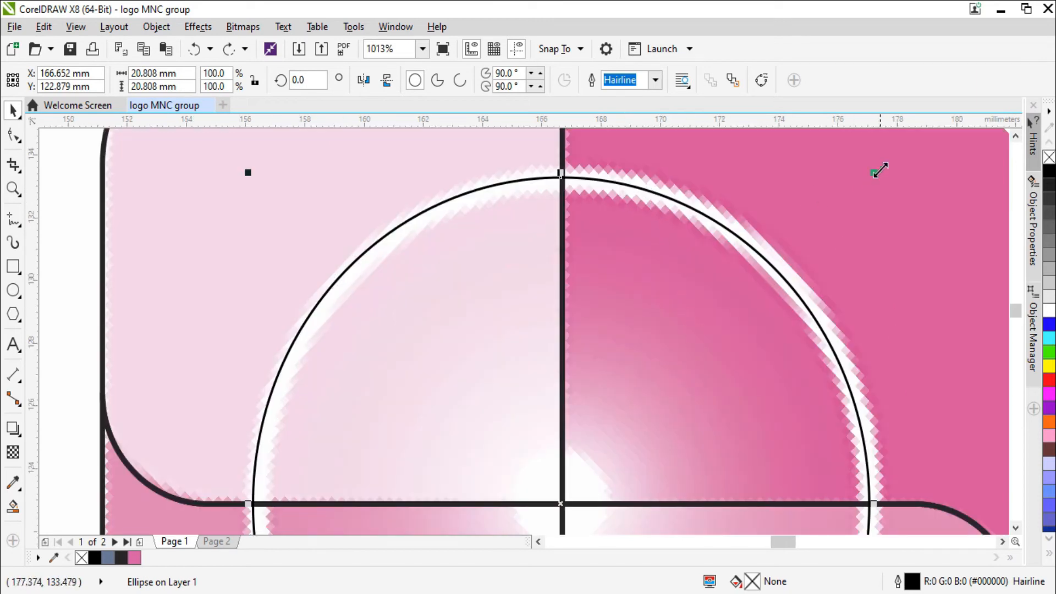
mouse_move(880, 169)
mouse_down()
mouse_move(897, 160)
mouse_move(881, 190)
mouse_up()
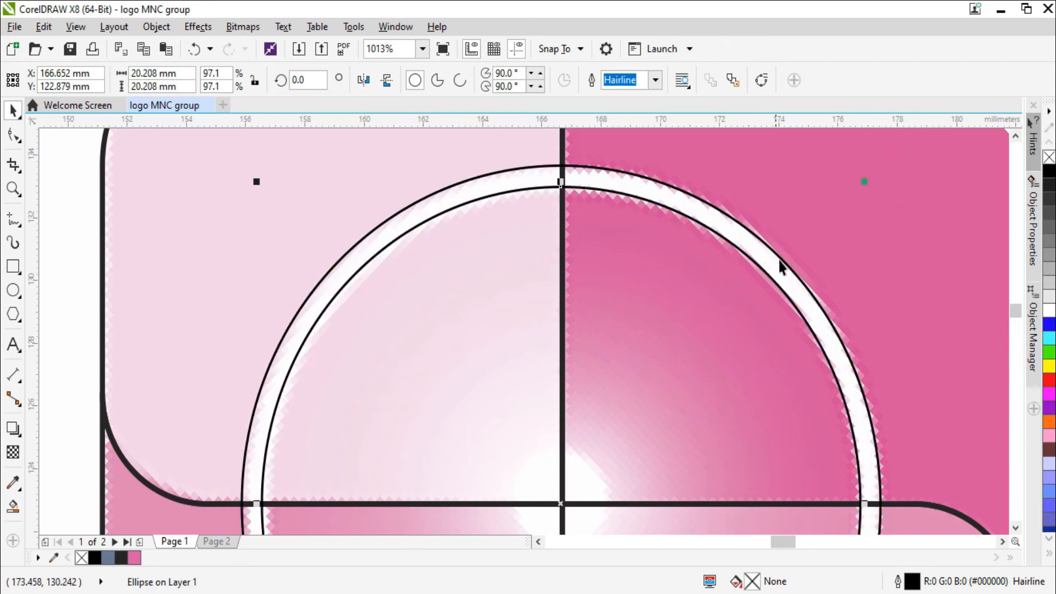
key(ctrl+z)
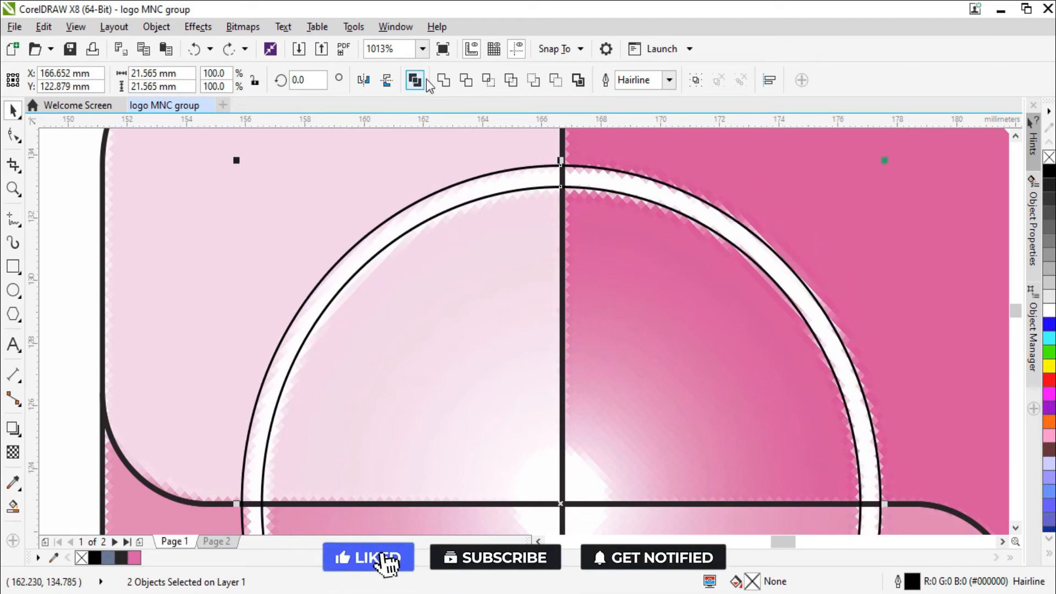
- Combine the two concentric circles into a ring, try dark grey and cyan fills, and undo back to the single circle
click(444, 81)
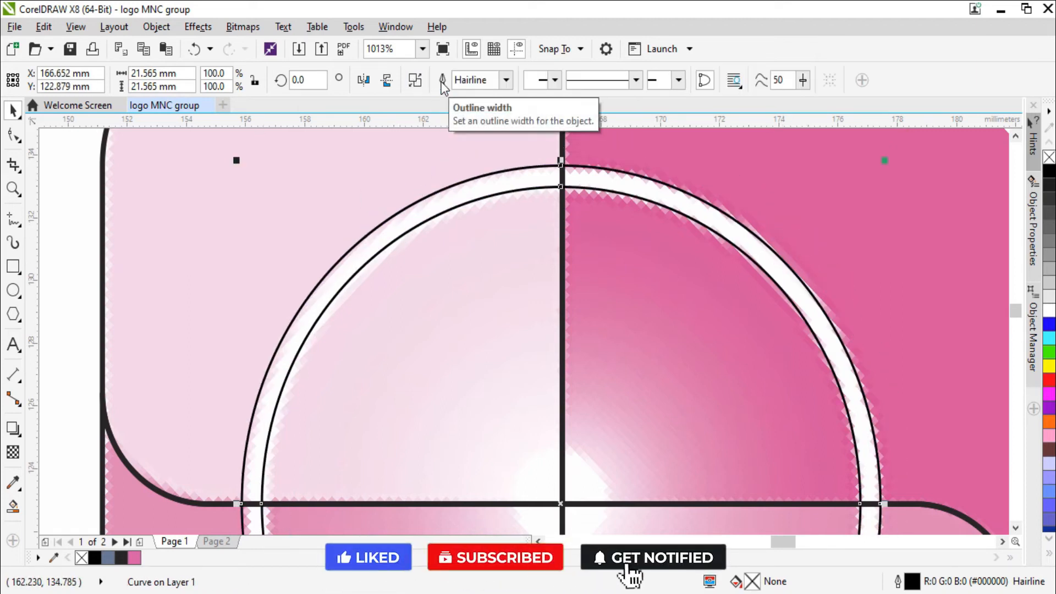
key(ctrl+z)
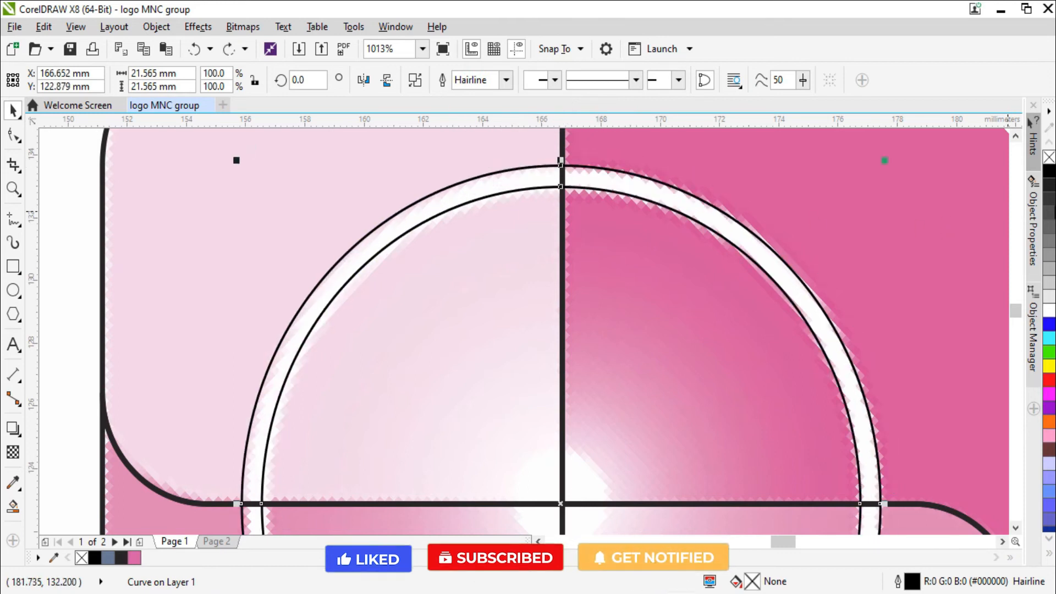
click(1047, 187)
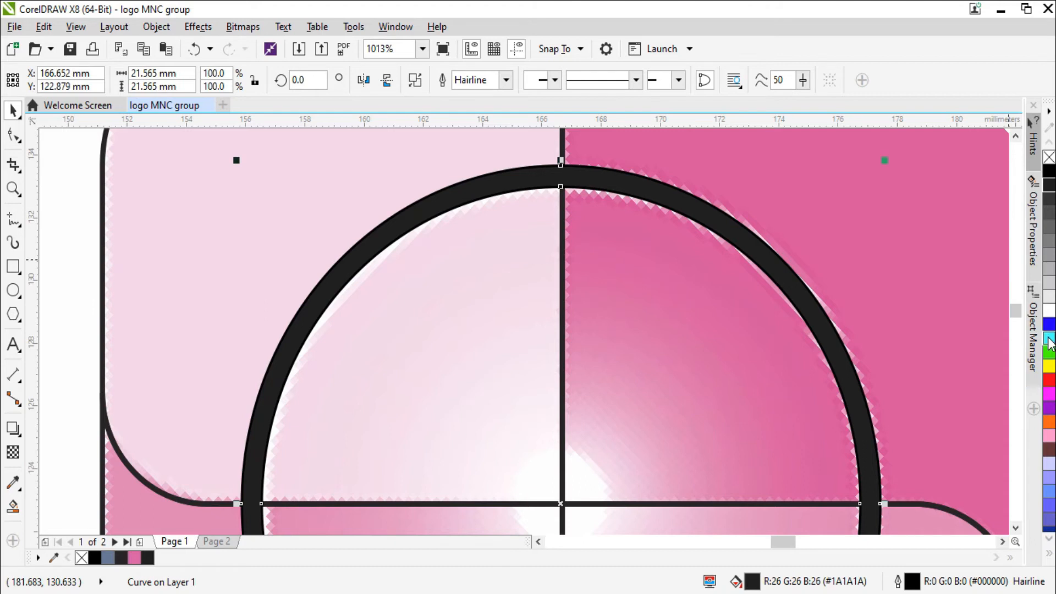
click(1049, 337)
key(ctrl+z)
key(ctrl+z)
key(ctrl+z)
key(ctrl+z)
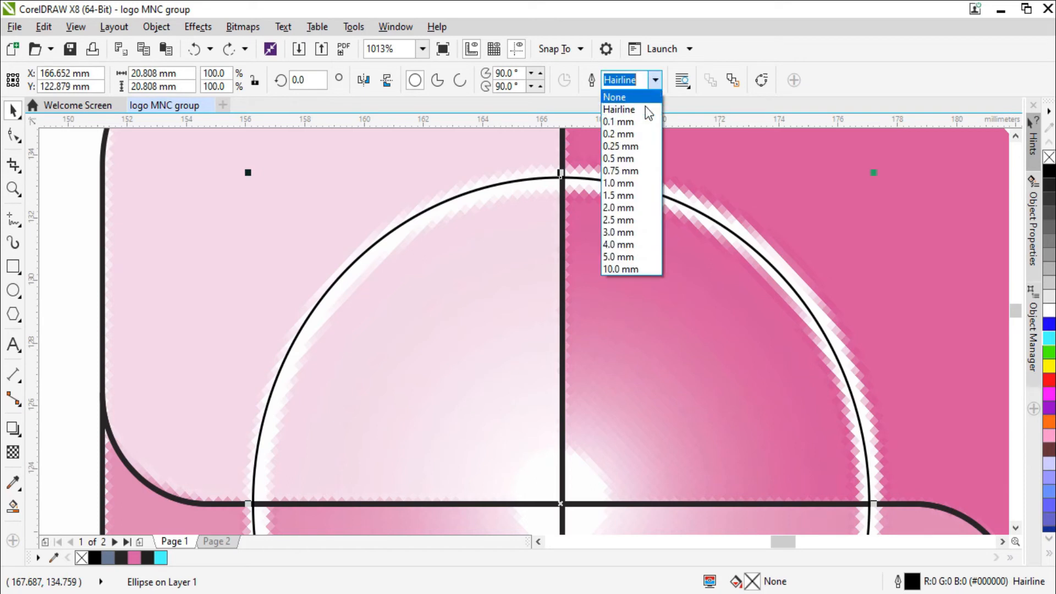
- Try outline widths of 0.25 mm and 1.0 mm on the circle
click(638, 146)
click(656, 81)
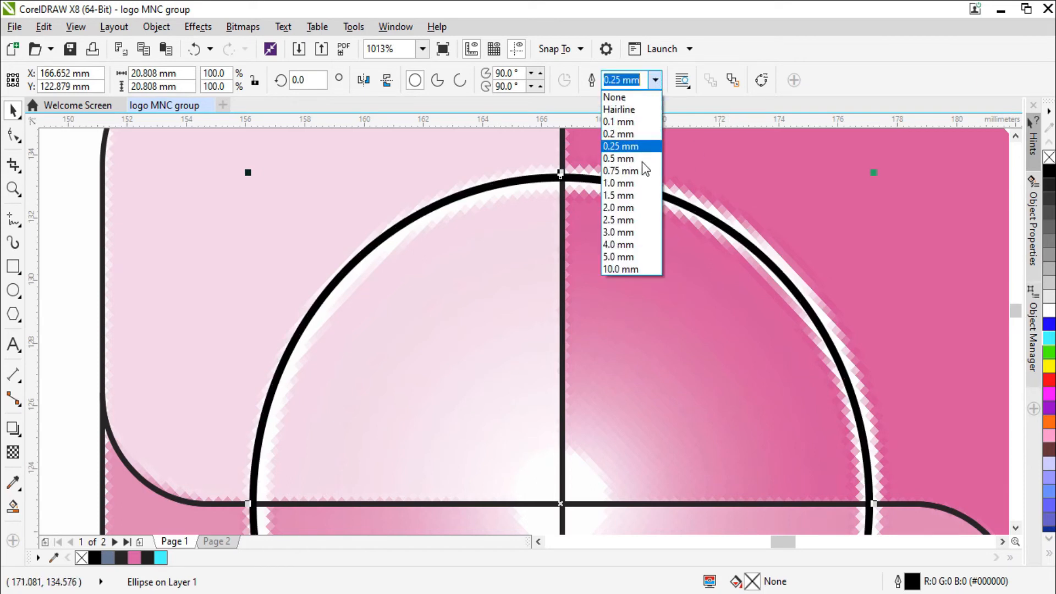
click(637, 183)
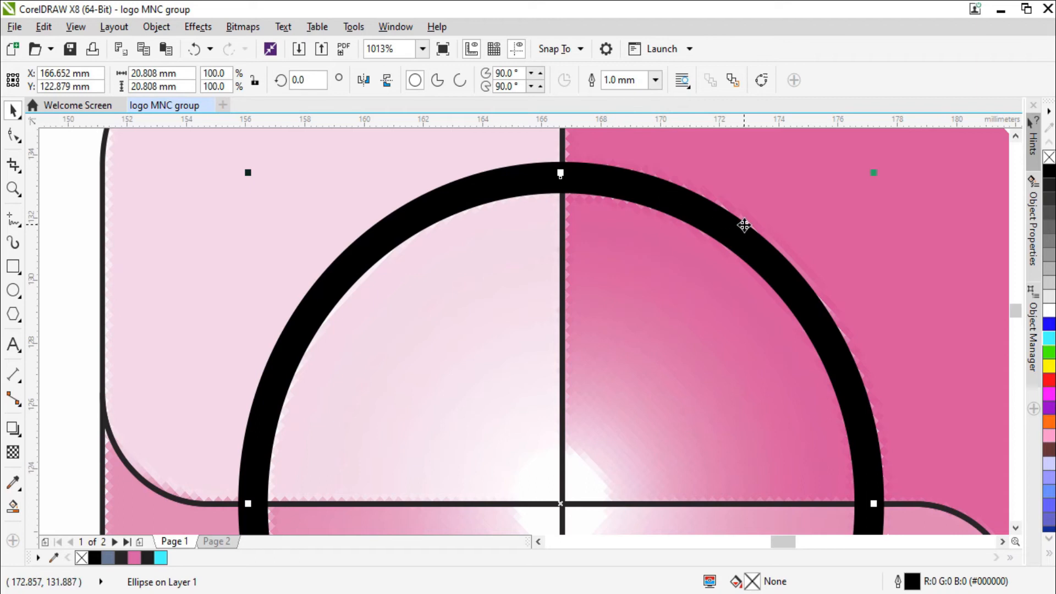
- Set the circle's outline width to 0.75 mm to match the white ring
click(656, 81)
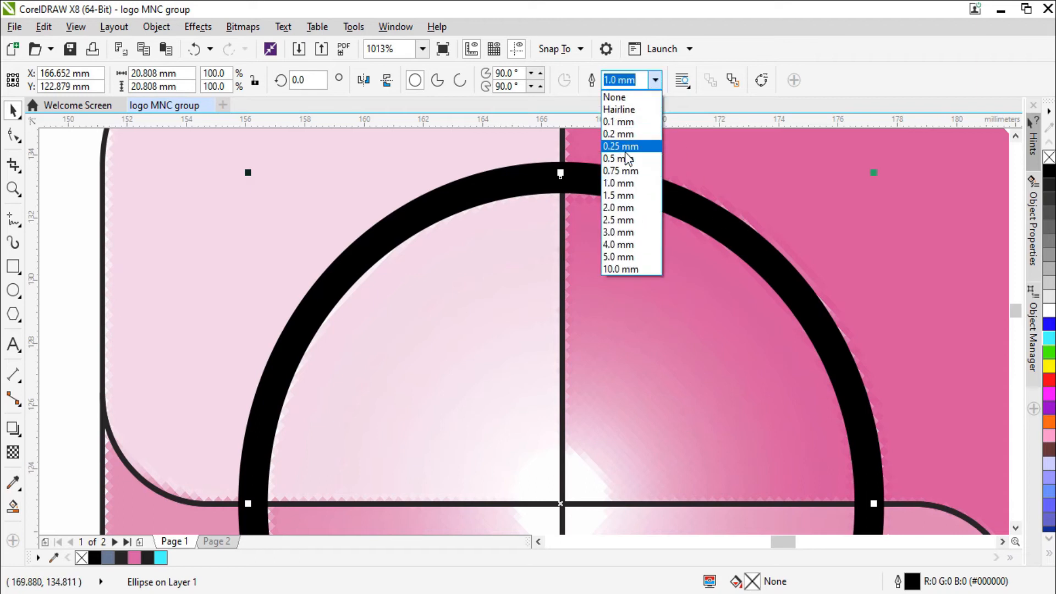
click(627, 172)
key(ctrl+z)
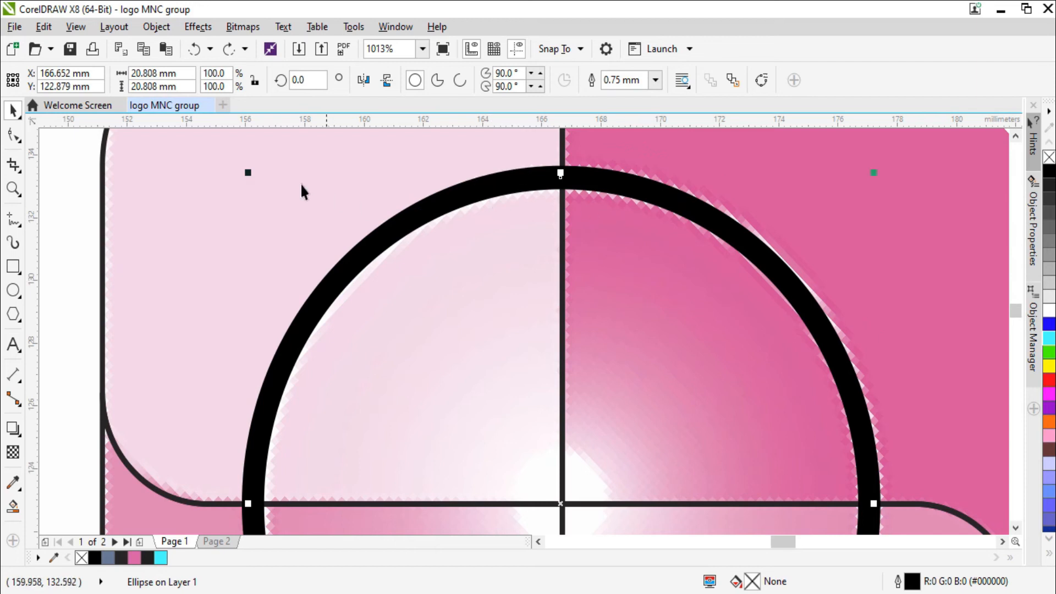
- Convert the circle's 0.75 mm outline into a ring-shaped object
key(ctrl+shift+q)
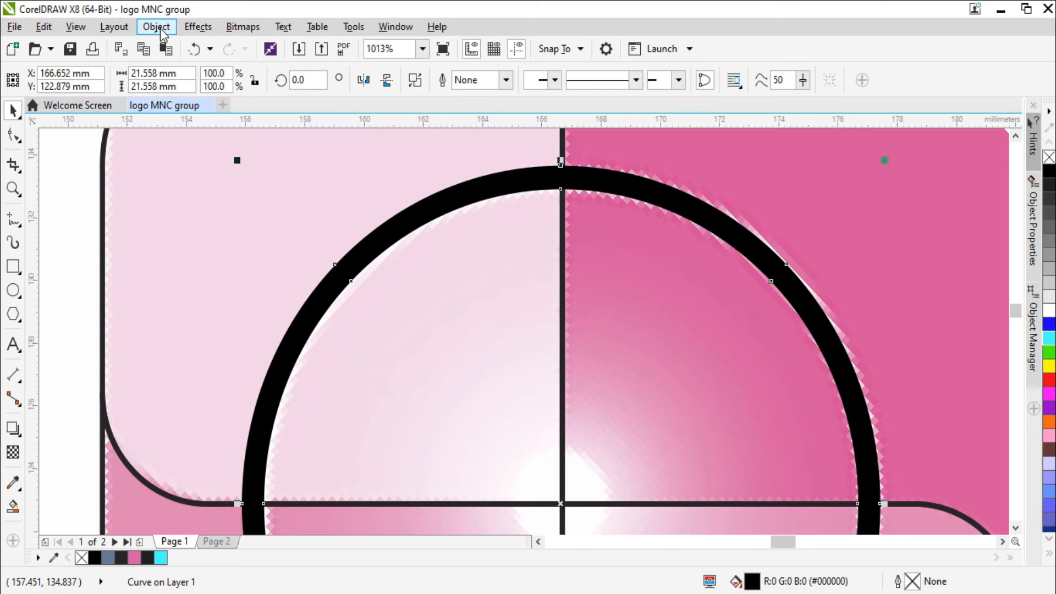
key(ctrl+z)
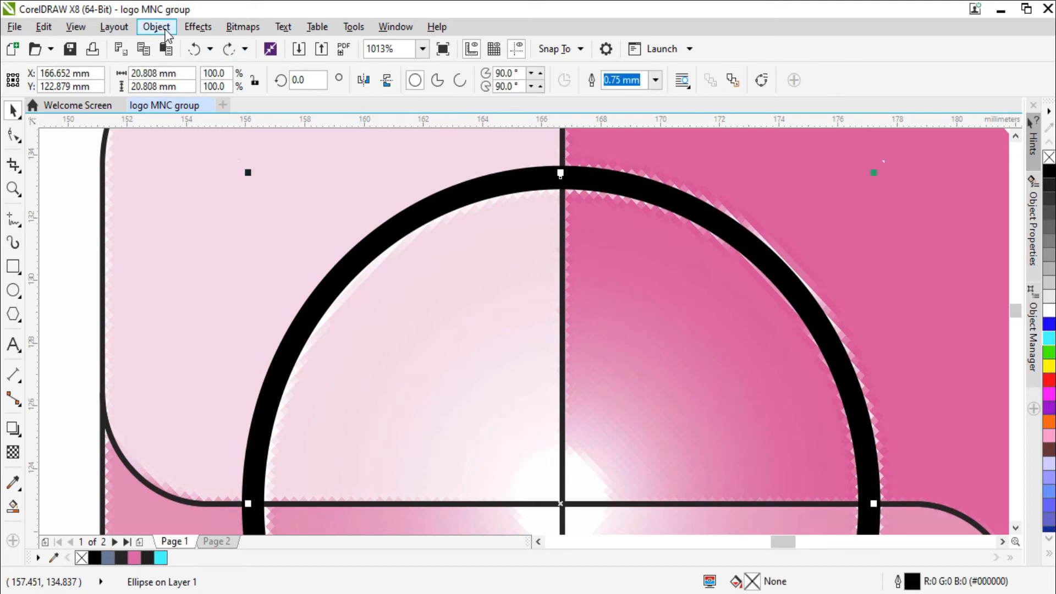
click(193, 28)
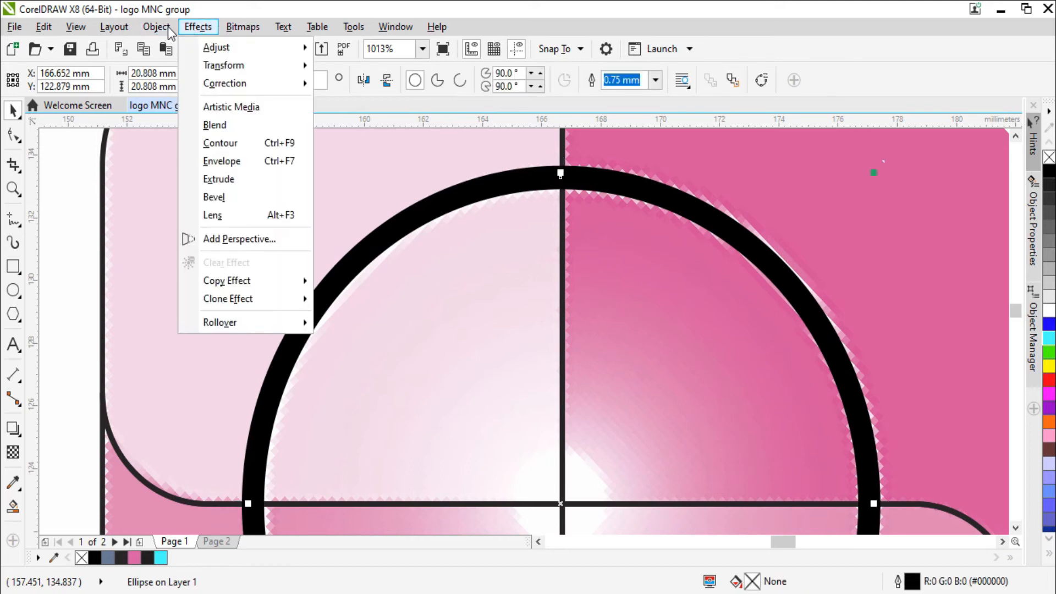
mouse_move(164, 31)
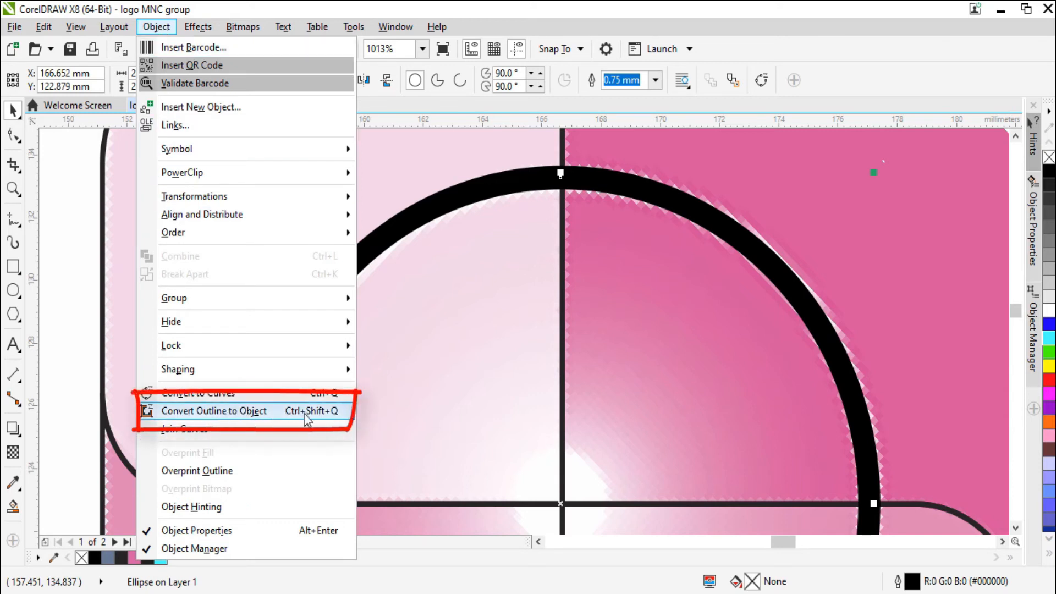
click(483, 181)
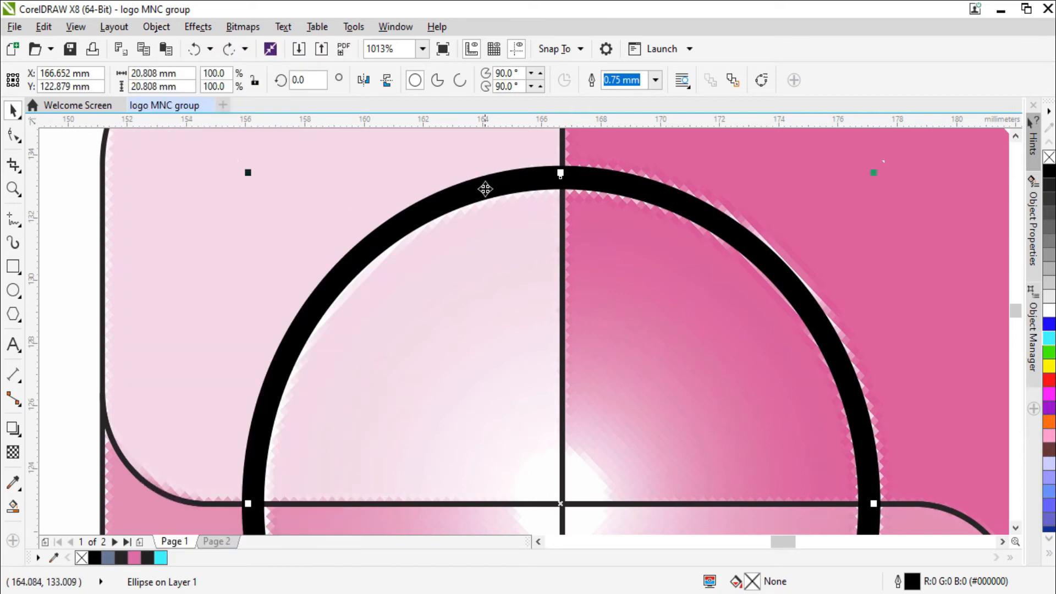
key(ctrl+shift+q)
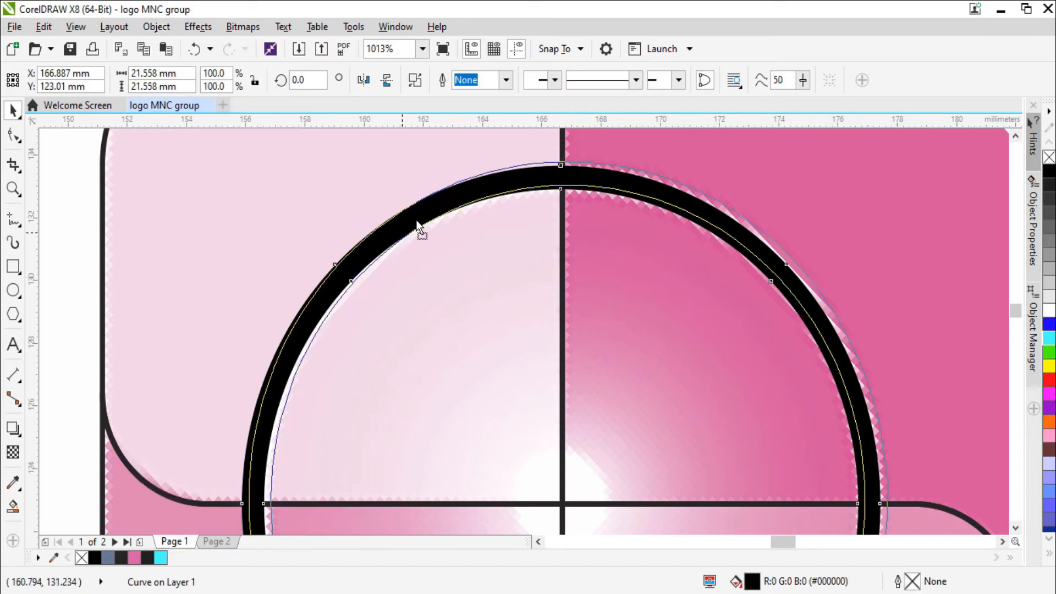
drag(704, 220, 724, 212)
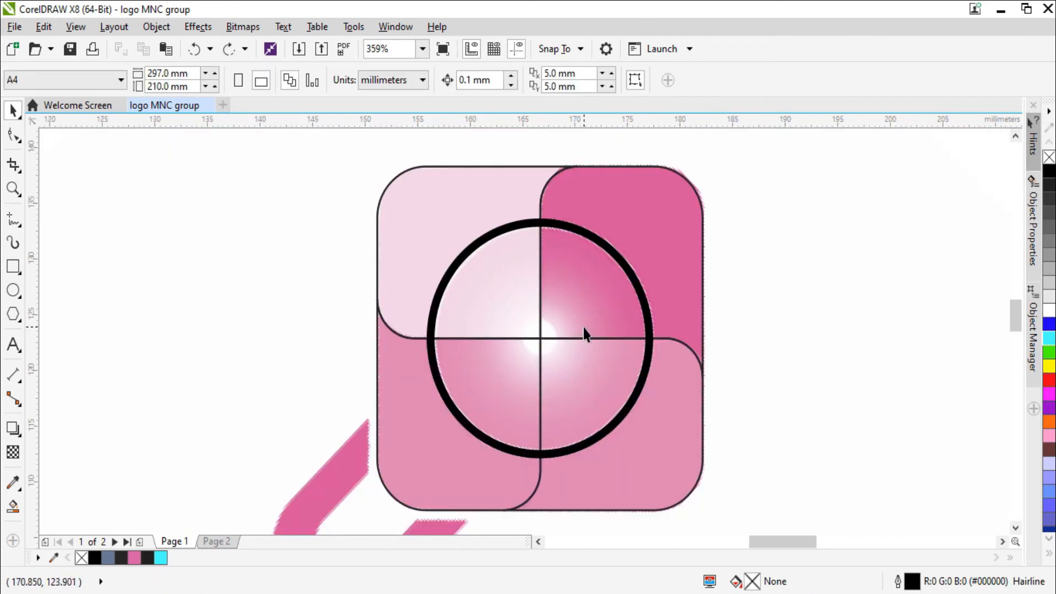
- Select the bitmap and all emblem objects together and set their rotation to 0 degrees
scroll(559, 341, down, 3)
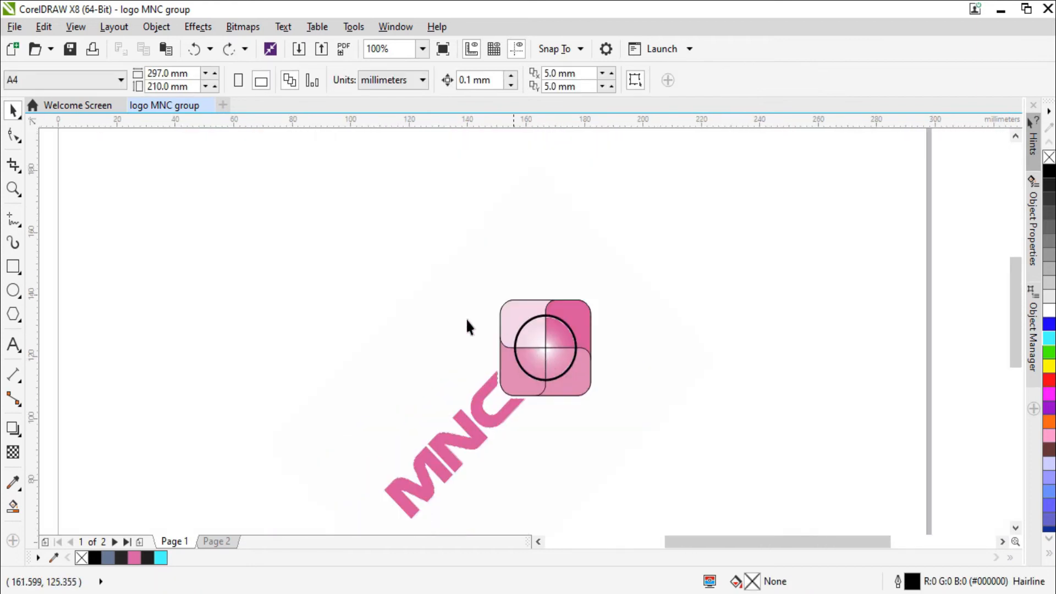
click(459, 330)
click(197, 158)
key(ctrl+a)
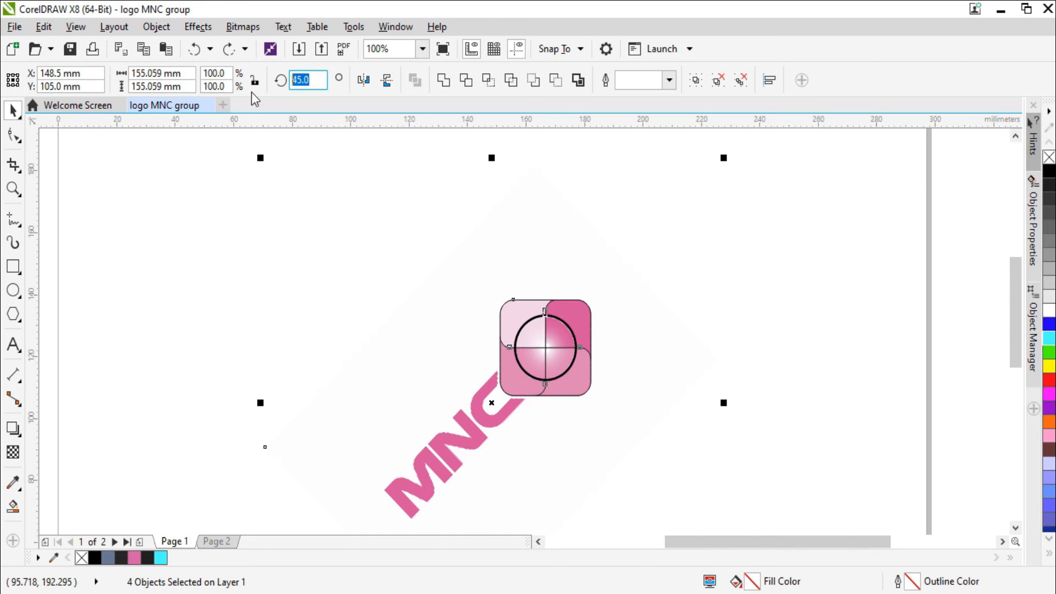
text(0)
key(Return)
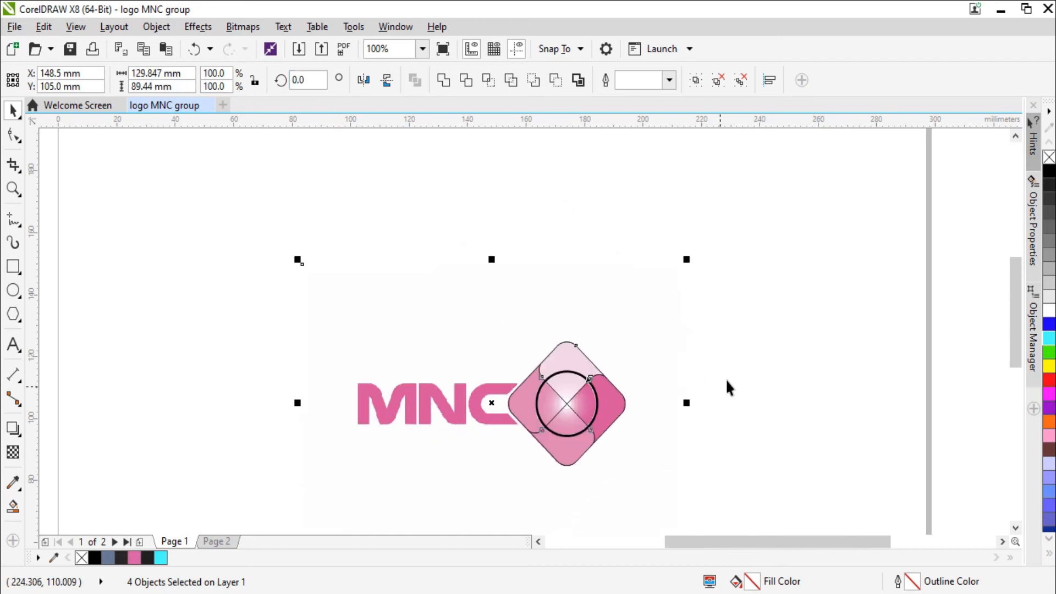
click(672, 382)
scroll(419, 329, up, 1)
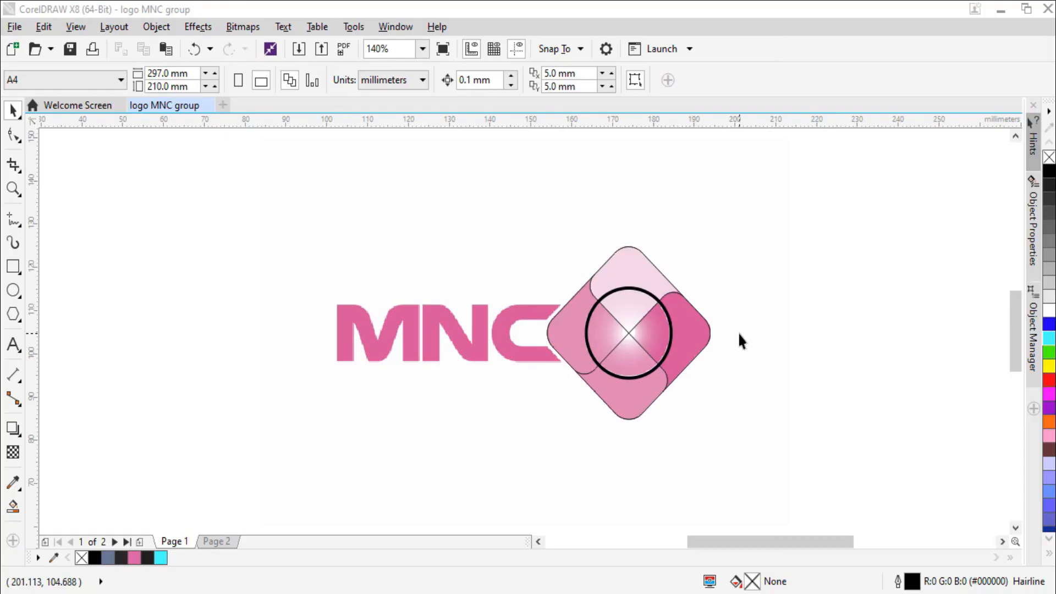
- Try grouping the bitmap and emblem objects and moving the group, and restore the ungrouped arrangement
click(463, 350)
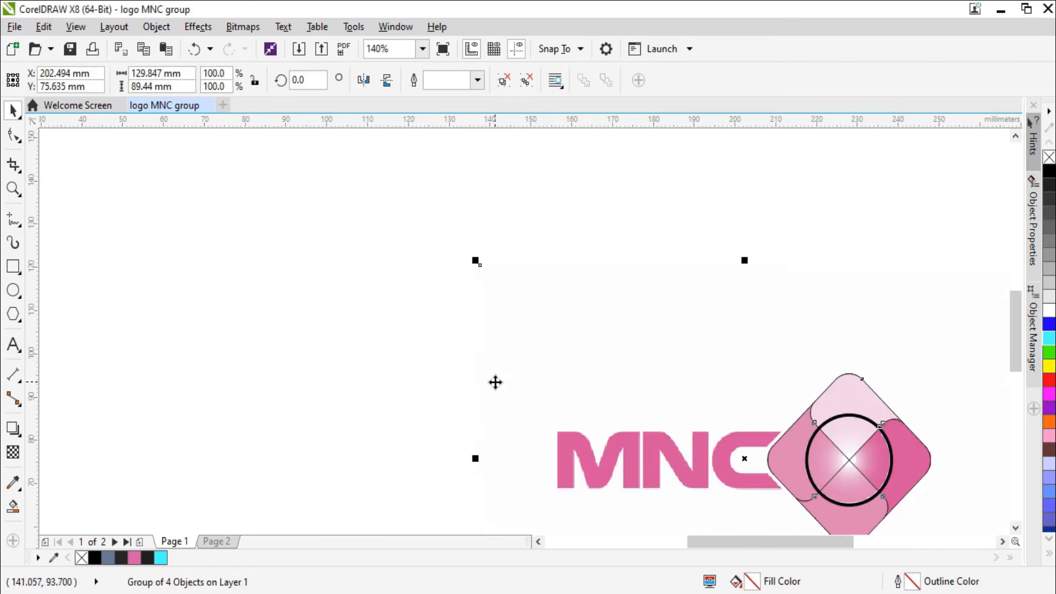
key(ctrl+u)
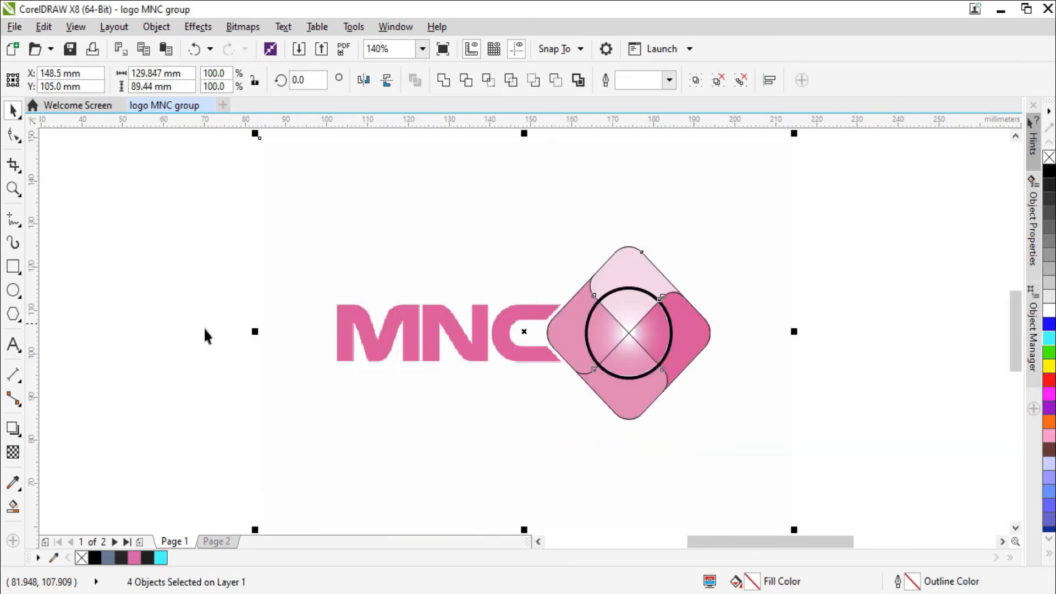
click(162, 351)
- Start tracing the letter M with straight freehand segments down its left leg, up to the inner notch and along its middle base
drag(296, 265, 657, 416)
drag(99, 213, 782, 448)
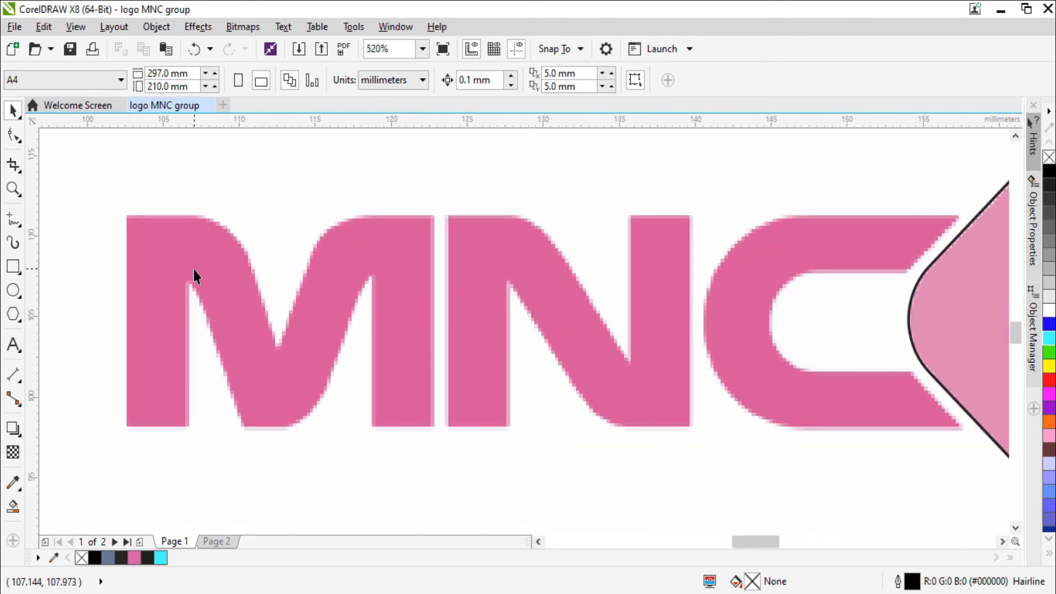
key(F5)
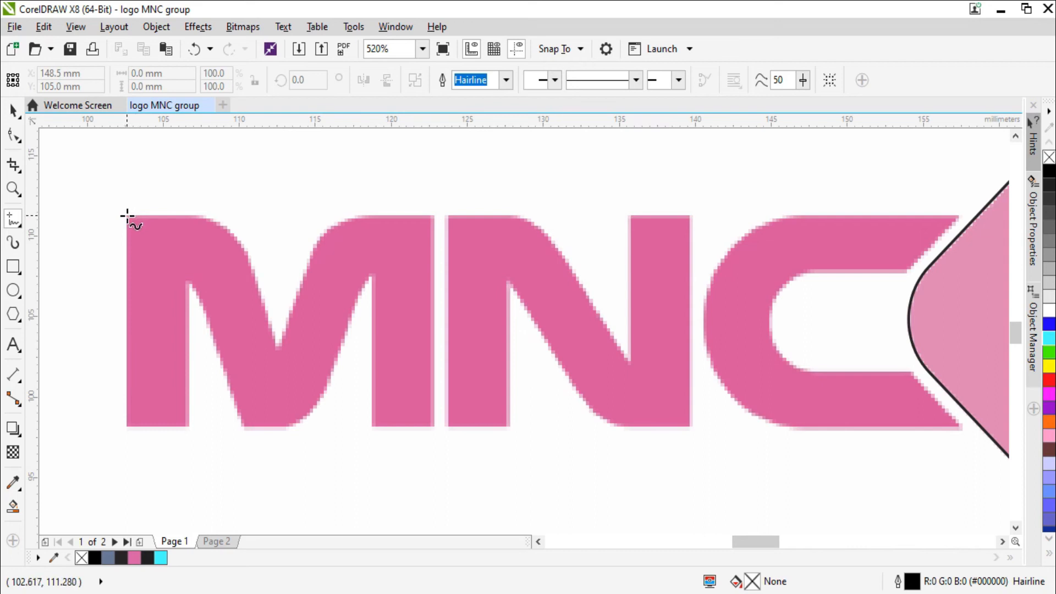
click(128, 216)
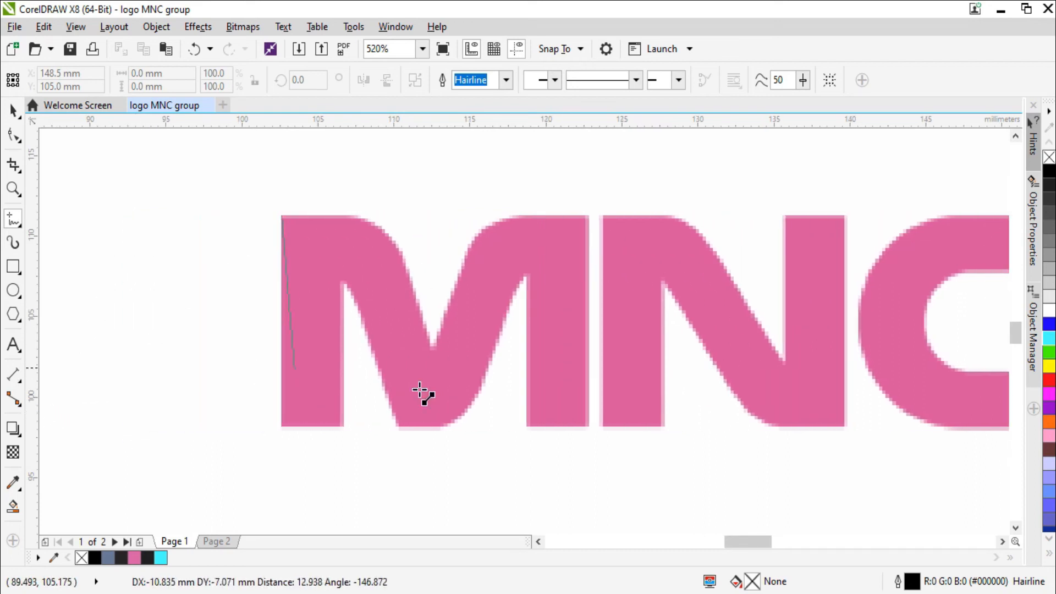
click(283, 425)
key(F5)
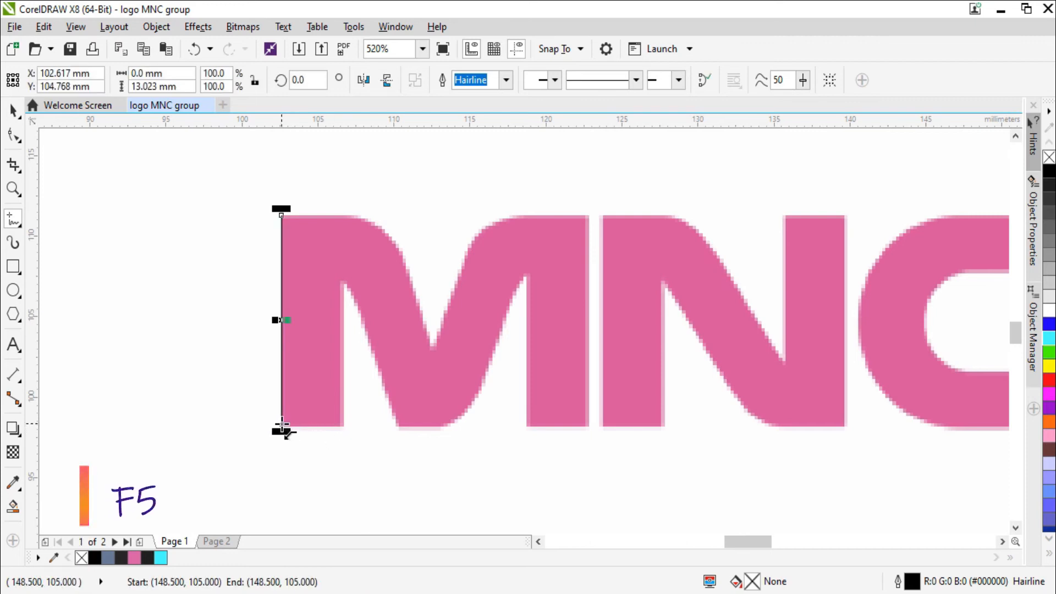
click(344, 425)
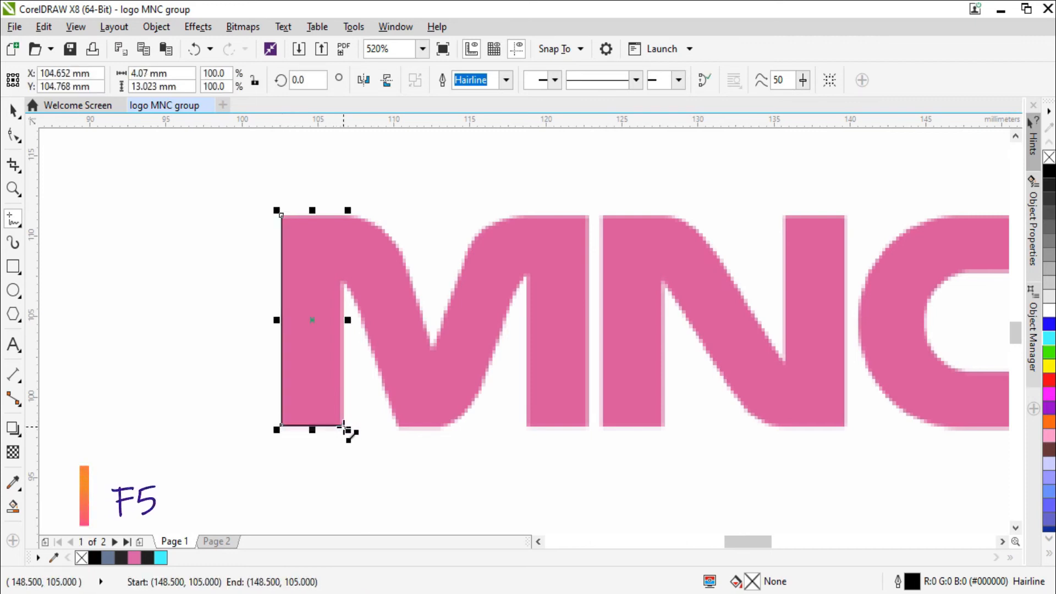
click(342, 281)
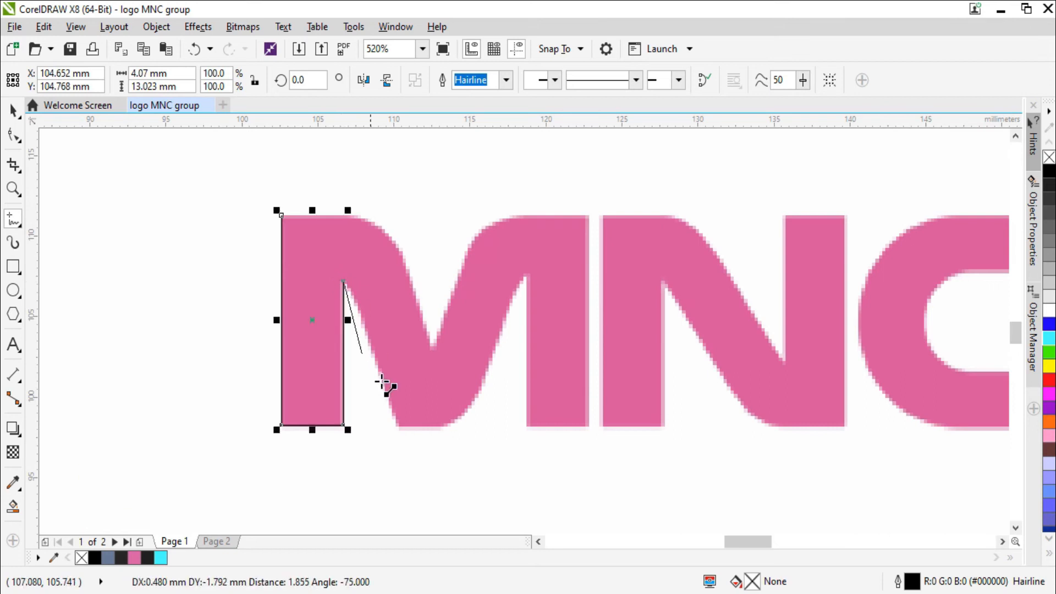
click(399, 427)
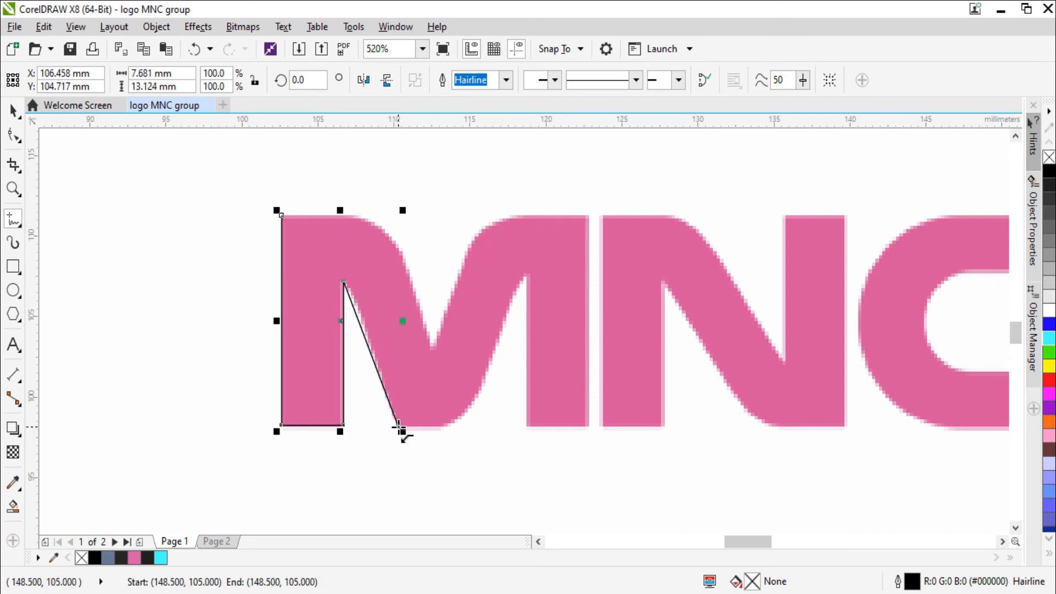
click(446, 427)
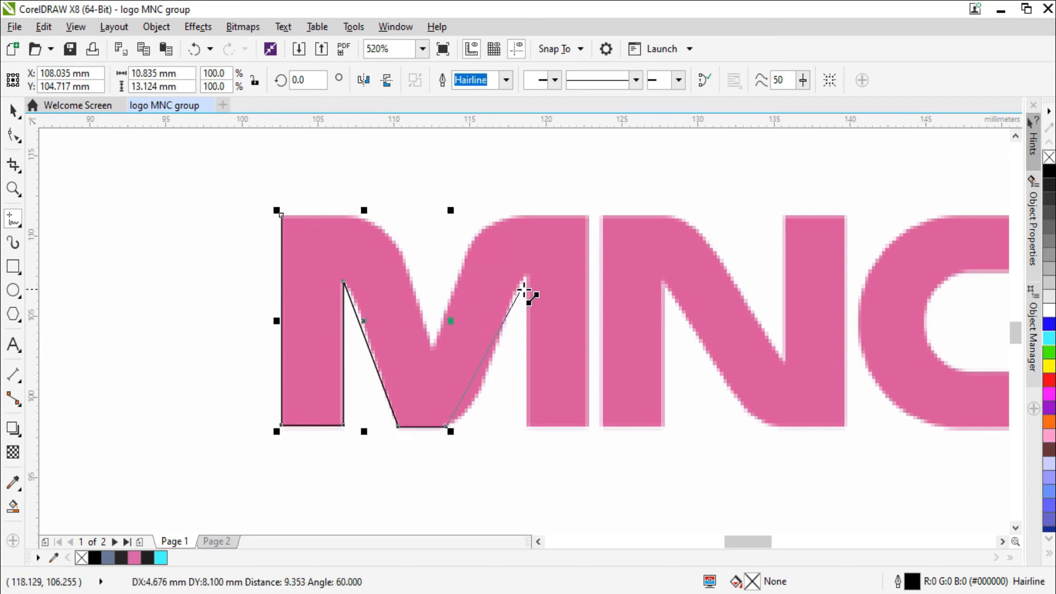
- Continue the M tracing around the right leg, centre V and shoulders, closing the outline at about 20.2 by 13.2 mm
click(527, 273)
click(527, 428)
click(589, 428)
click(589, 216)
click(514, 216)
click(461, 267)
click(433, 346)
click(410, 271)
click(343, 216)
click(281, 216)
- Trace the letter N as a closed outline of straight freehand segments
click(603, 425)
click(603, 215)
click(666, 214)
click(724, 265)
click(784, 363)
click(783, 214)
click(845, 214)
click(845, 426)
click(776, 426)
click(662, 279)
click(662, 427)
click(602, 426)
- Trace the letter C as a closed straight-segment outline about 10.8 by 13.1 mm, leaving its rounded side straight
scroll(836, 452, down, 1)
scroll(990, 415, up, 1)
click(906, 308)
click(808, 308)
click(808, 409)
click(912, 409)
click(793, 254)
click(960, 253)
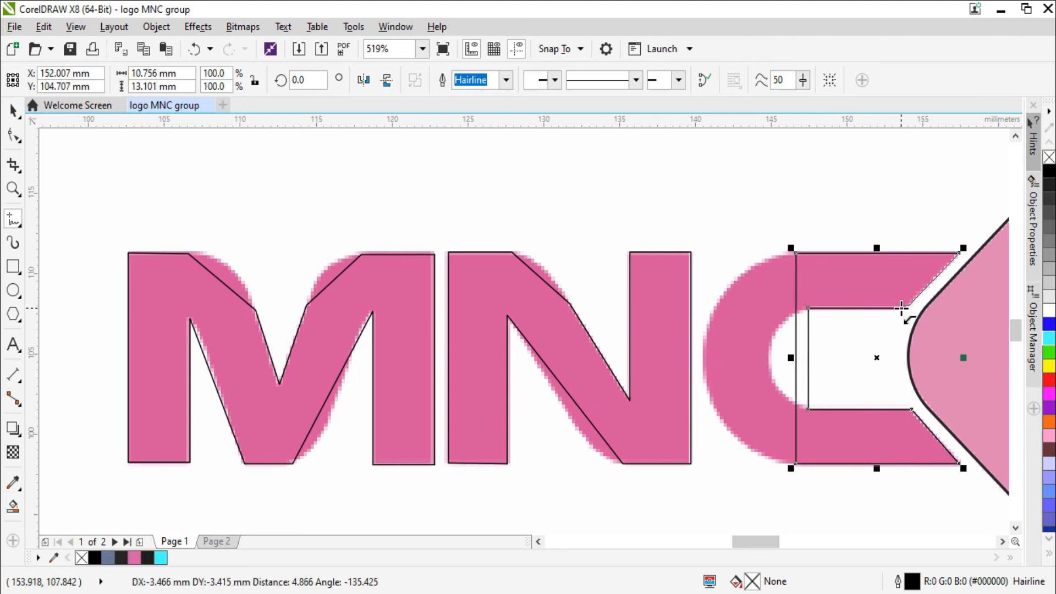
click(906, 308)
key(space)
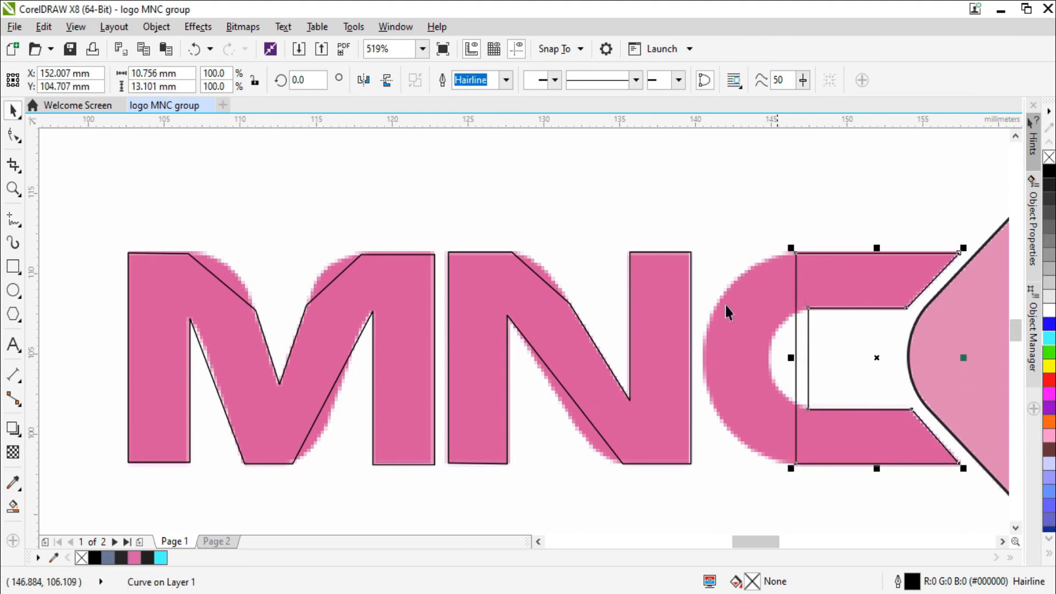
- Convert the M's upper-left shoulder segment to a curve and bend it to follow the bitmap edge
drag(378, 254, 394, 226)
key(ctrl+z)
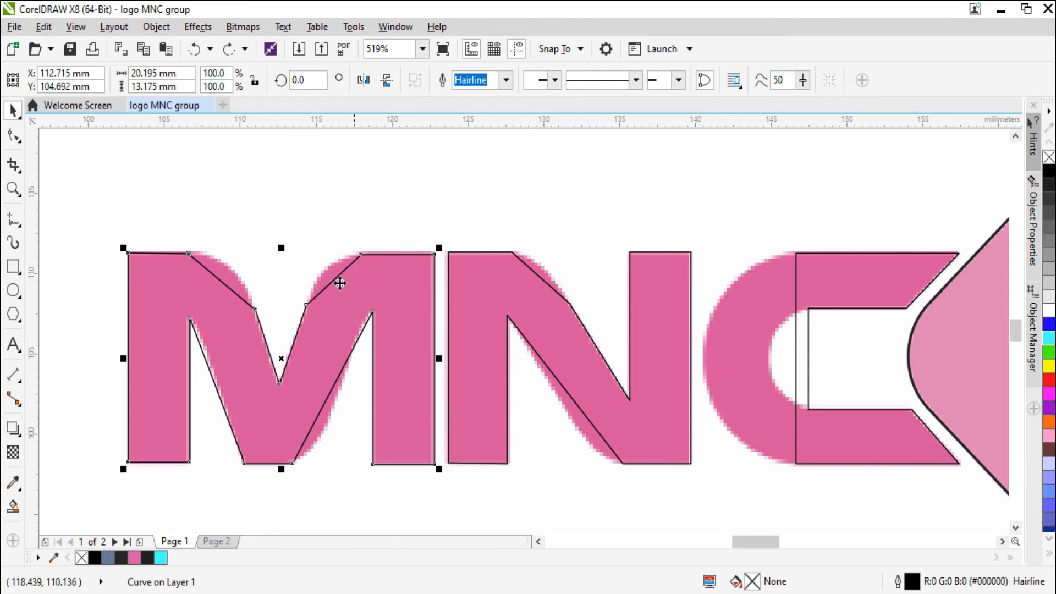
click(13, 135)
key(F2)
drag(110, 208, 251, 402)
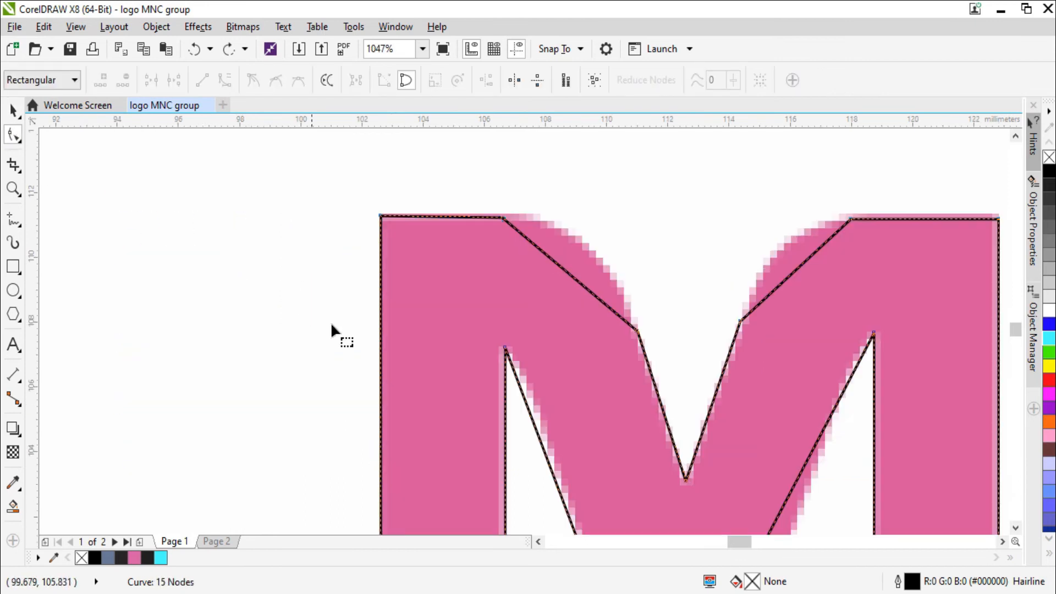
right_click(556, 266)
click(594, 335)
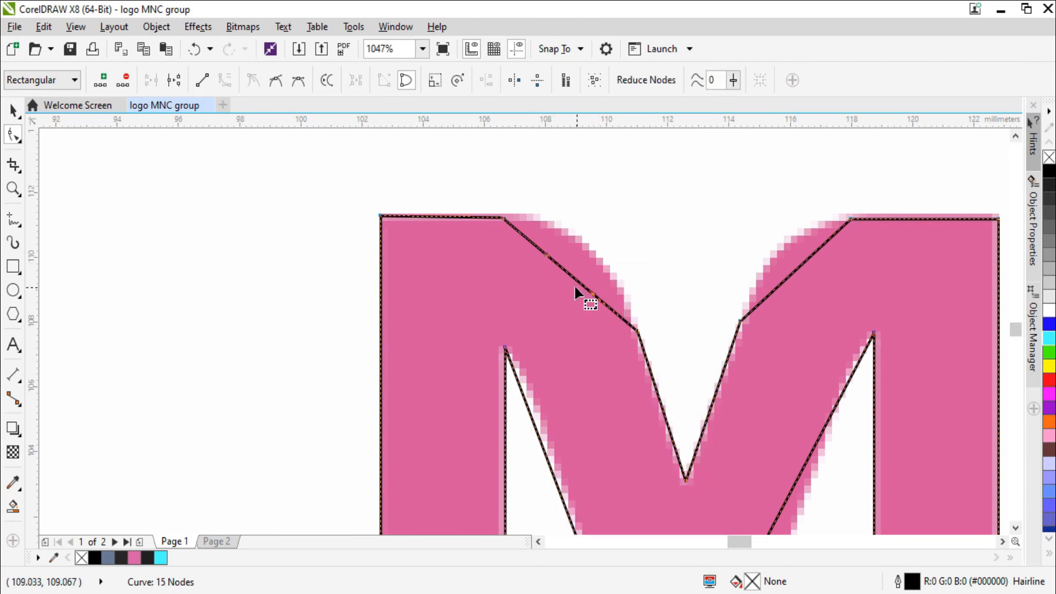
drag(573, 278, 588, 251)
- Convert the M's remaining rounded segments to curves and shape them to the bitmap, including the lower-right inner edge
scroll(590, 295, down, 2)
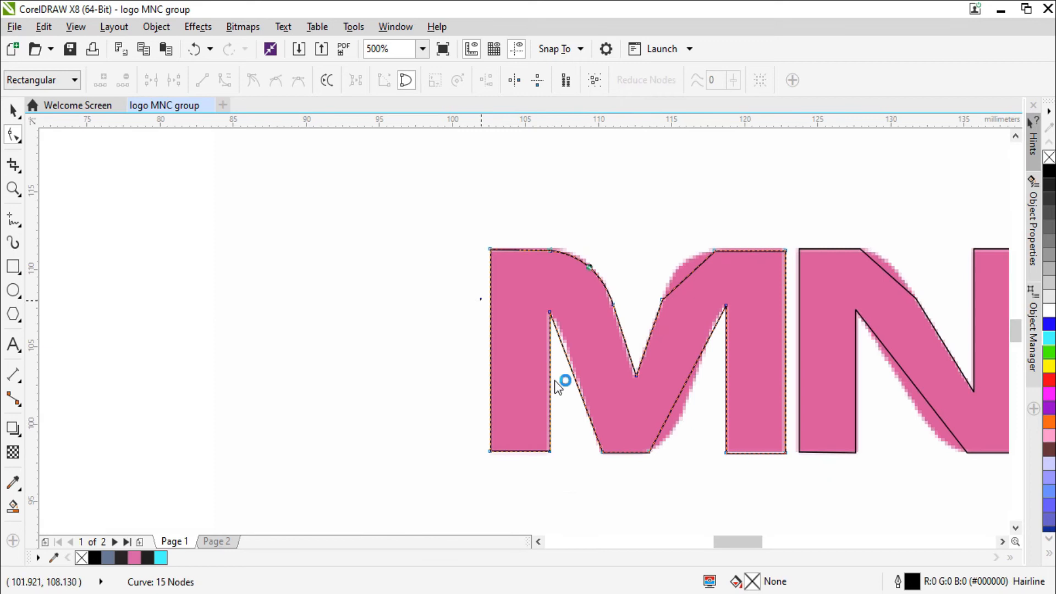
scroll(643, 376, up, 2)
right_click(554, 262)
click(591, 330)
drag(491, 400, 557, 330)
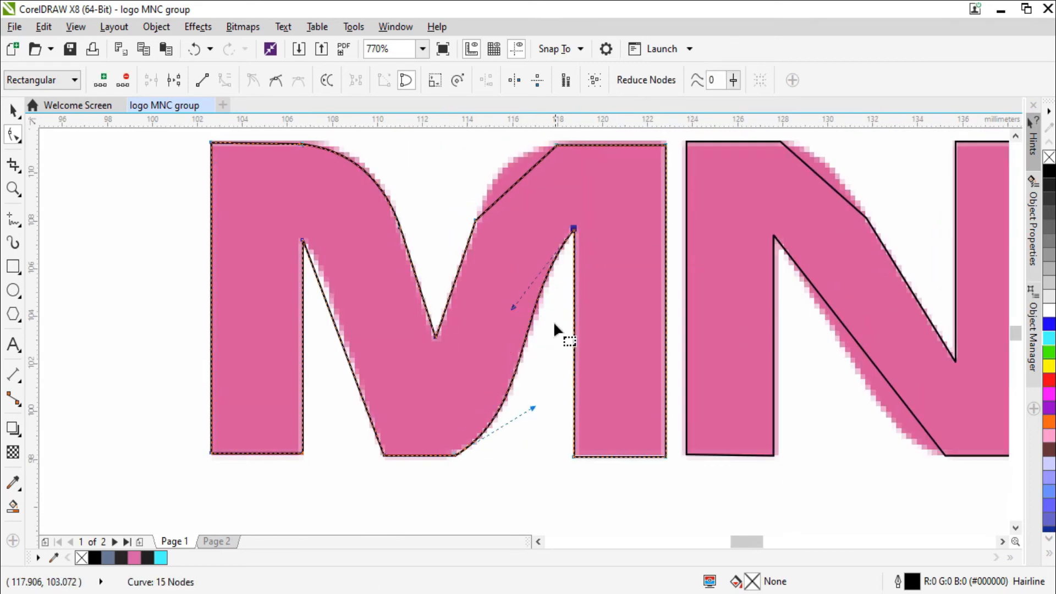
- Curve the N's upper shoulder and lower diagonal segments to match the bitmap edges
scroll(823, 427, down, 3)
scroll(785, 231, up, 1)
click(571, 211)
drag(571, 212, 582, 200)
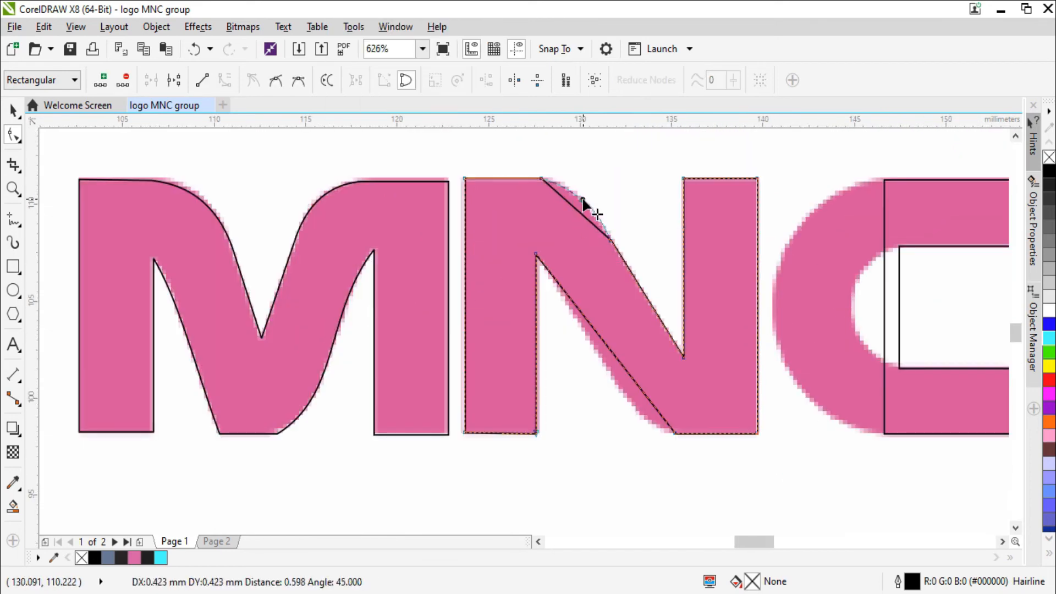
scroll(633, 199, up, 2)
click(583, 298)
scroll(543, 219, down, 2)
scroll(674, 408, up, 1)
drag(530, 385, 472, 433)
drag(473, 432, 495, 444)
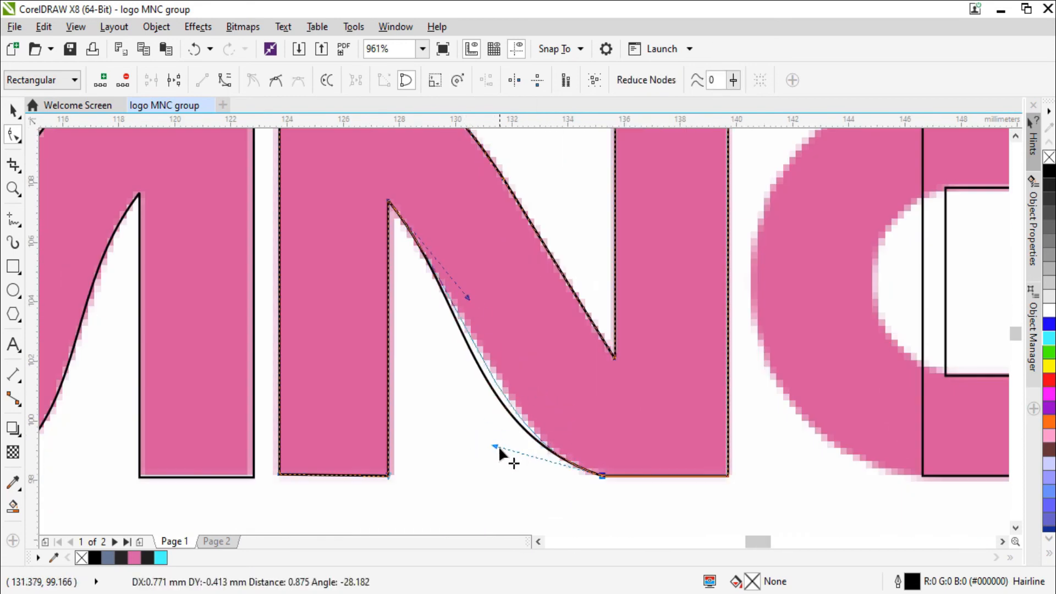
- Convert the C's straight segments to curves and shape its outer arc to the bitmap edge
scroll(506, 385, down, 2)
click(515, 279)
right_click(493, 323)
click(529, 97)
drag(494, 329, 368, 337)
drag(309, 309, 350, 210)
drag(343, 405, 327, 476)
drag(351, 210, 330, 213)
- Bend the C's inner vertical segment into an arc and adjust its control handles to match the bitmap
drag(513, 349, 458, 347)
drag(445, 317, 446, 296)
drag(436, 367, 437, 393)
drag(444, 295, 444, 286)
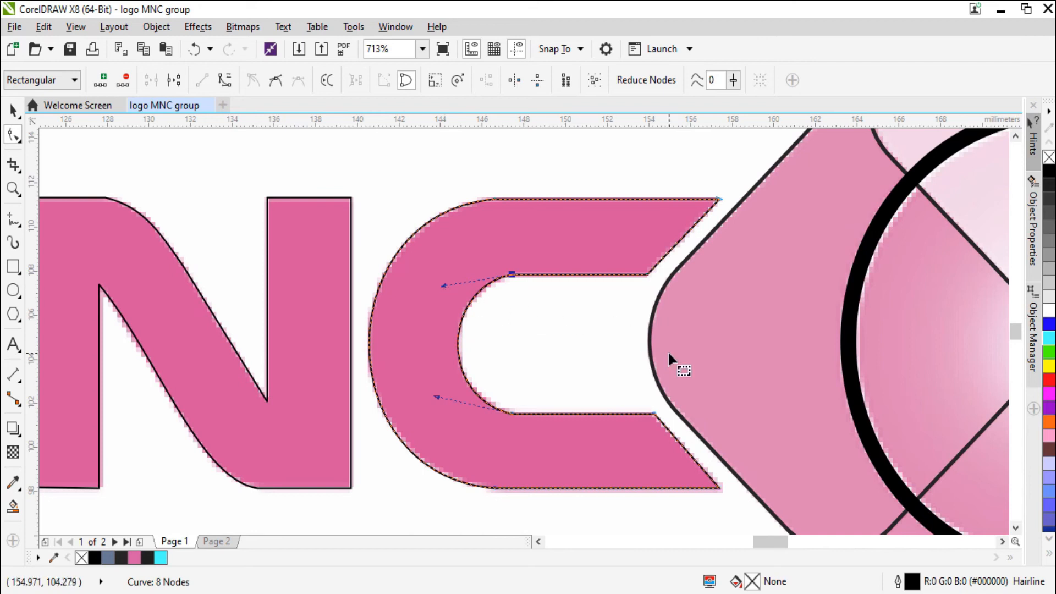
- Check the traced M, N and C outlines together with the emblem across the whole logo
scroll(667, 351, down, 2)
key(space)
scroll(561, 380, up, 1)
scroll(847, 440, down, 1)
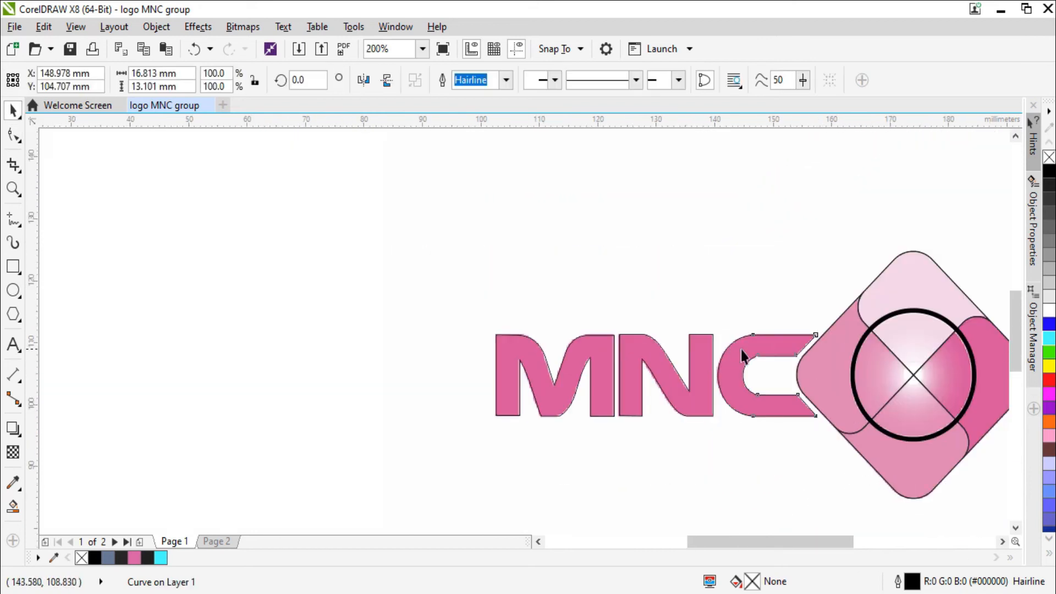
key(F4)
click(755, 247)
key(F2)
scroll(273, 219, down, 2)
key(F4)
key(F5)
key(space)
- Try moving the duotone bitmap away from behind the traced outlines
click(757, 251)
drag(497, 273, 546, 188)
key(ctrl+z)
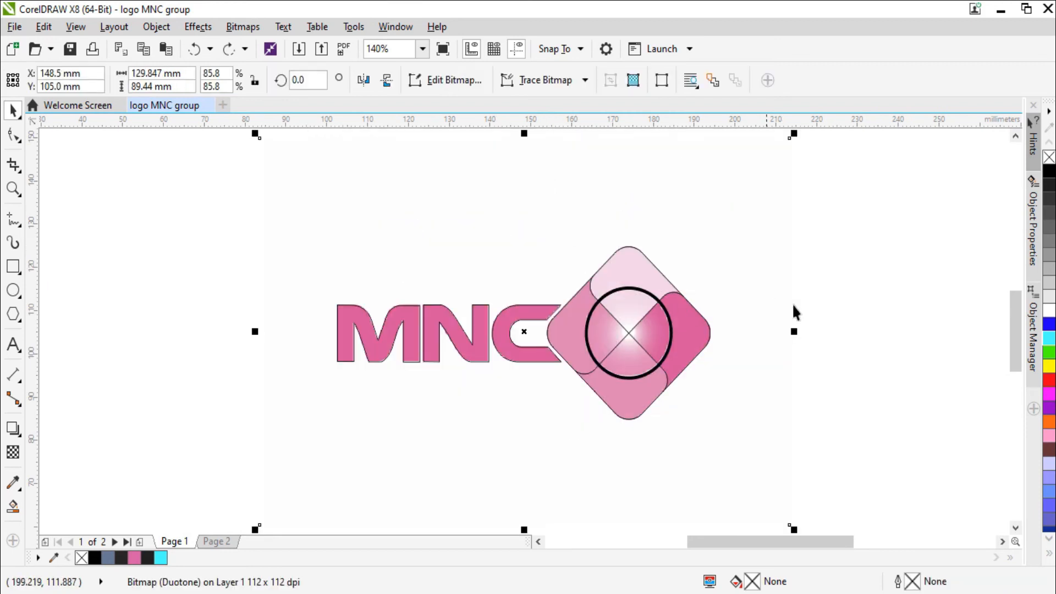
click(867, 279)
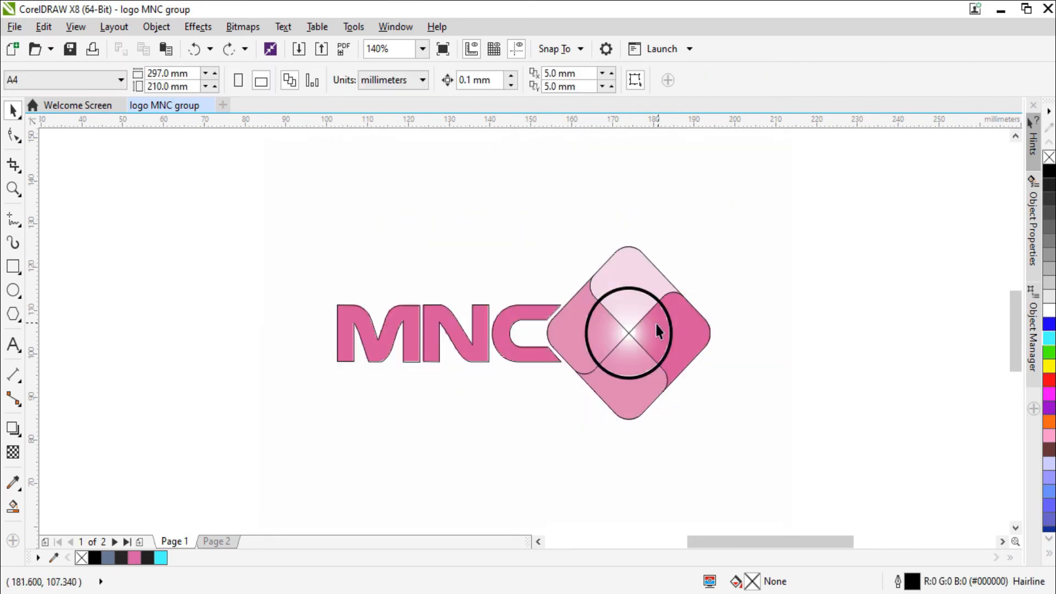
- Delete the duotone bitmap from Page 1 and open Page 2 with the full-colour logo
click(335, 456)
key(Delete)
click(217, 542)
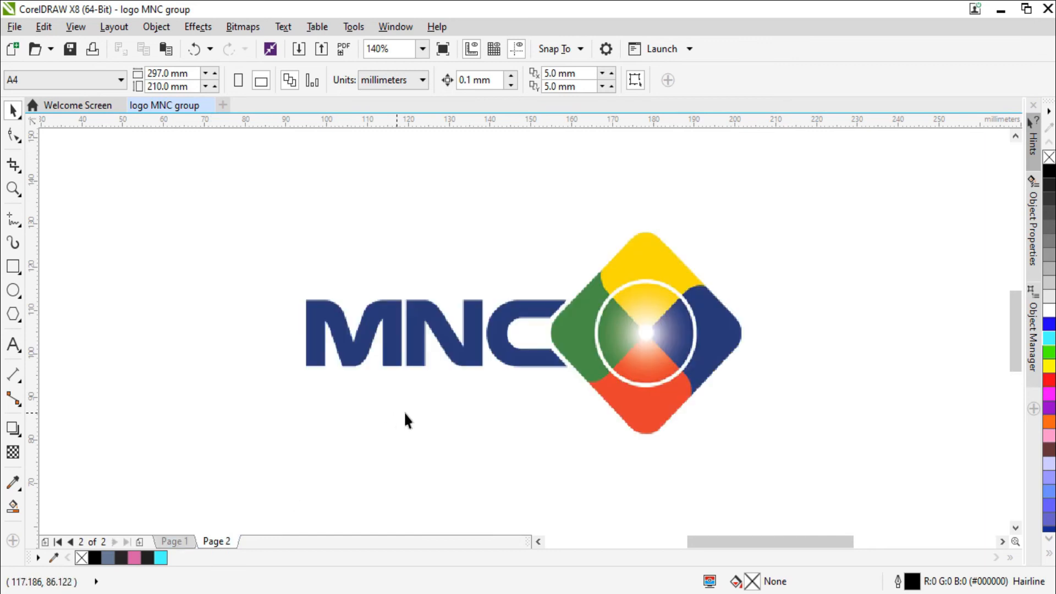
- Copy the full-colour logo bitmap from Page 2 and paste it onto Page 1
click(522, 338)
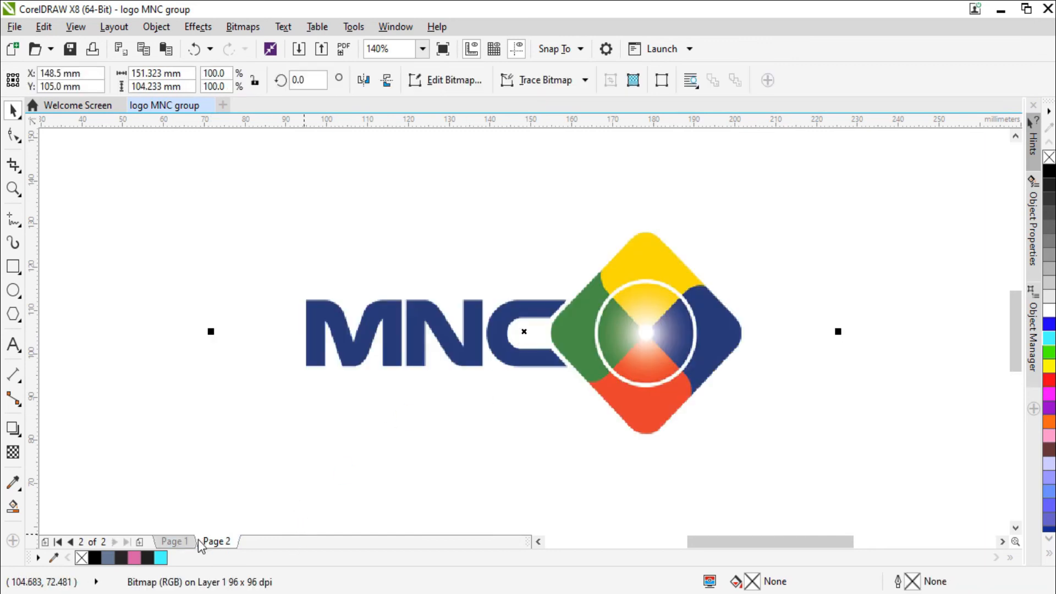
click(176, 542)
key(ctrl+v)
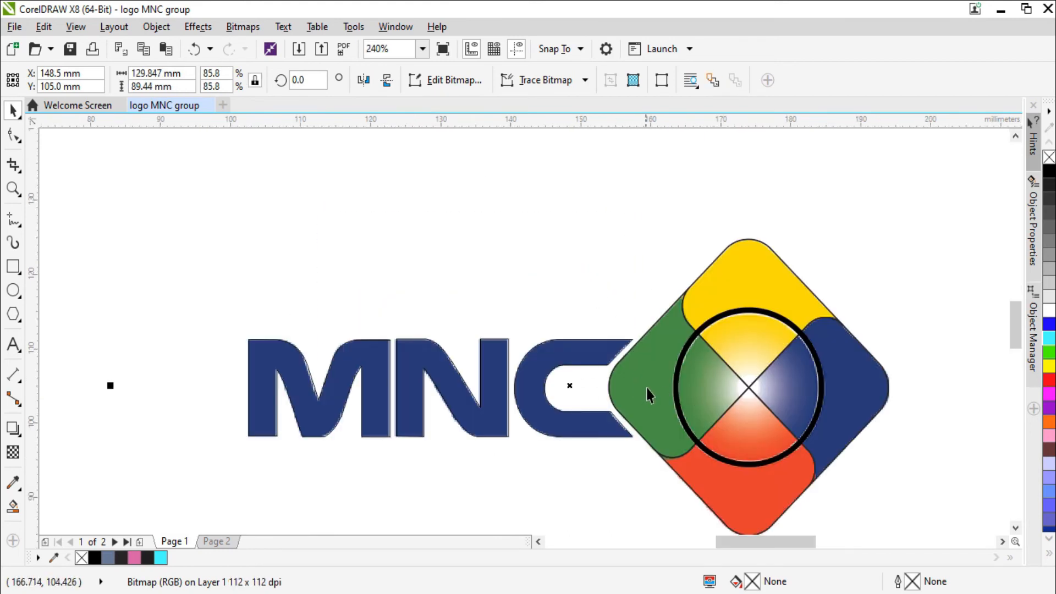
- Place a duplicate of the full-colour bitmap to the right of the traced outlines and move the original clear to their left
scroll(758, 375, down, 3)
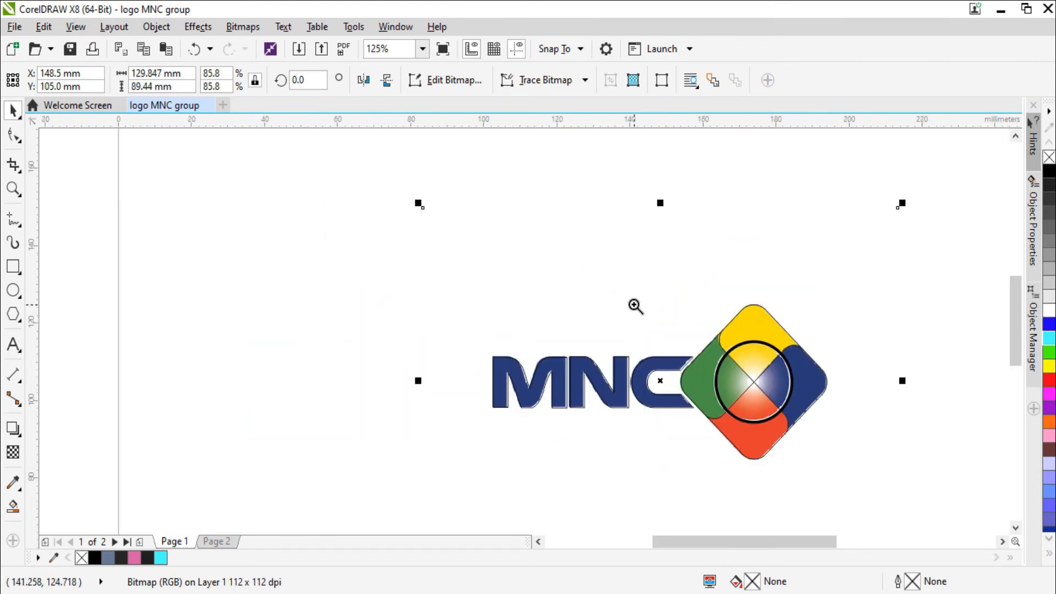
scroll(758, 414, up, 4)
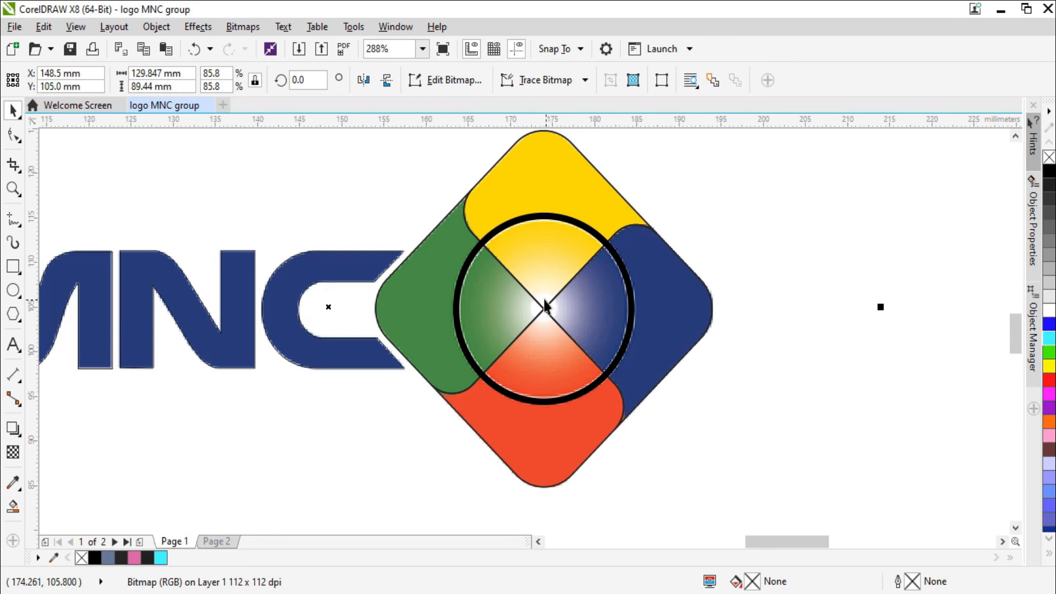
scroll(610, 375, up, 2)
scroll(625, 350, down, 5)
drag(563, 278, 680, 391)
key(F3)
click(790, 246)
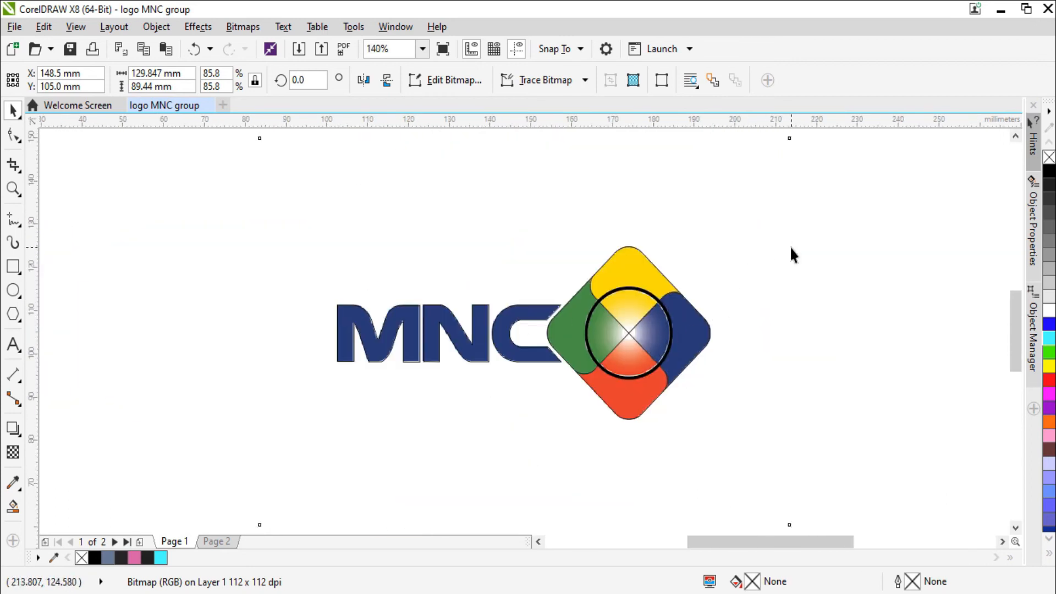
click(704, 273)
scroll(704, 272, down, 3)
drag(563, 267, 814, 296)
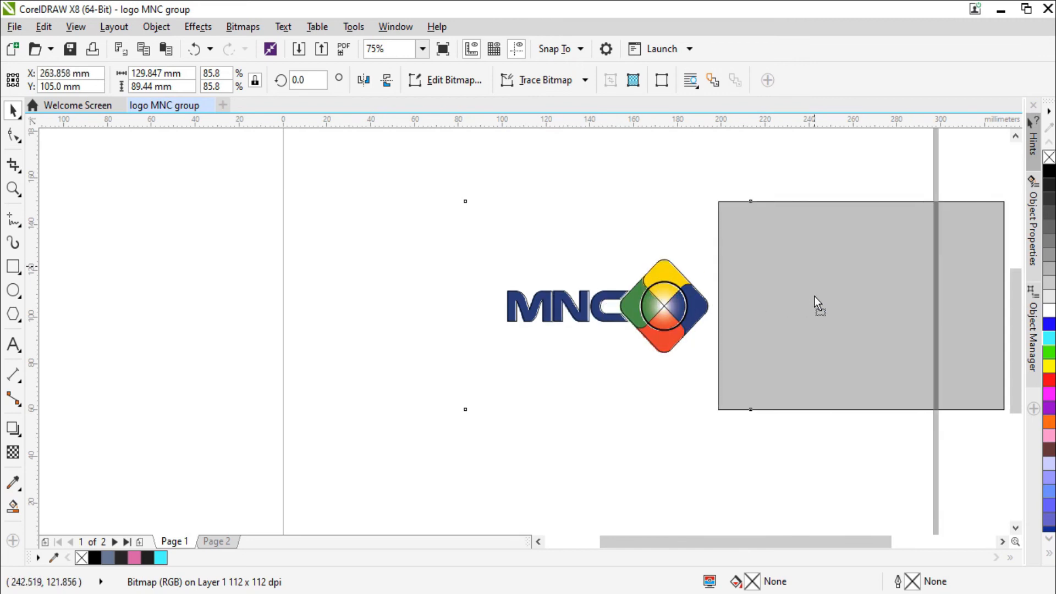
right_click(814, 296)
drag(594, 267, 358, 242)
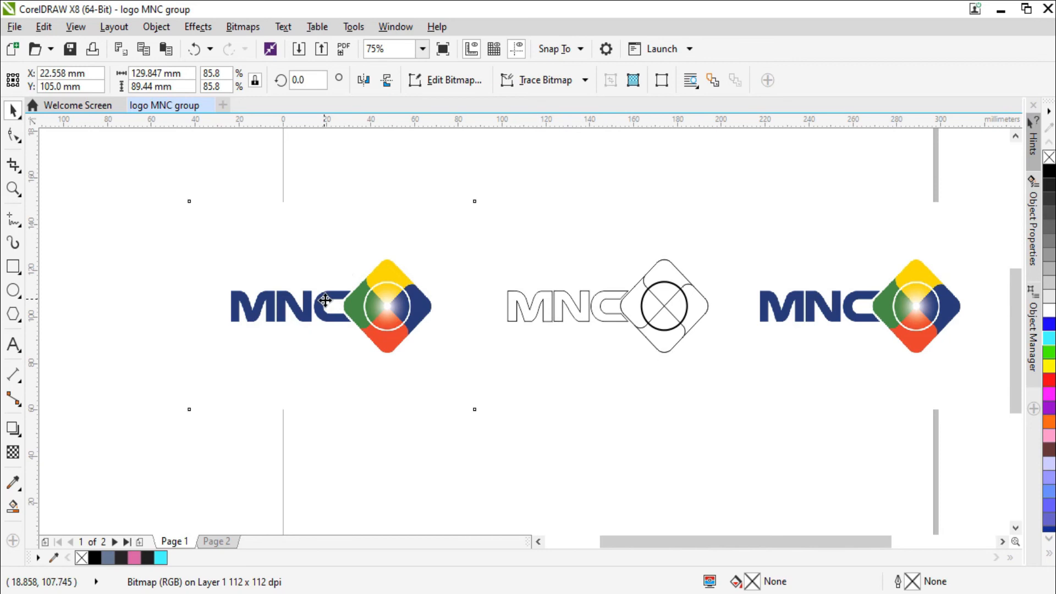
drag(330, 289, 250, 289)
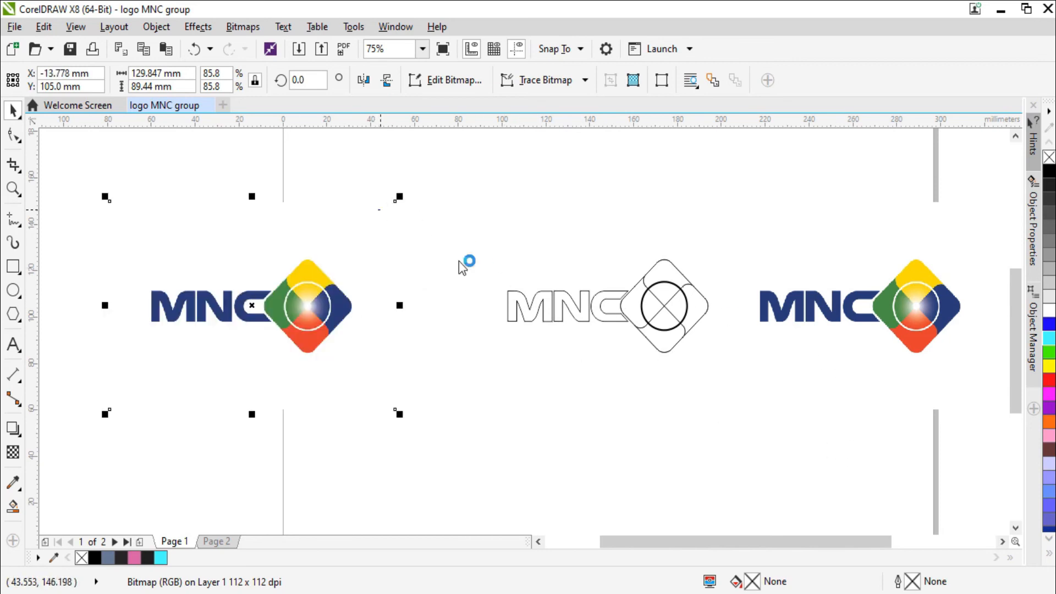
- Sample the dark blue from the bitmap's lettering and fill the traced M, N and C with it
scroll(813, 311, up, 2)
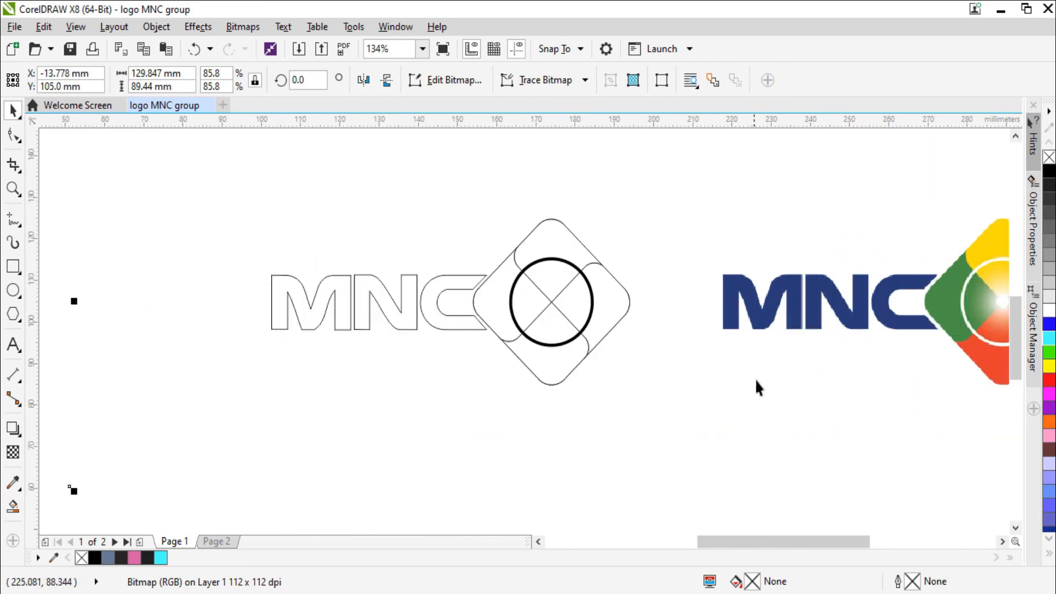
click(14, 482)
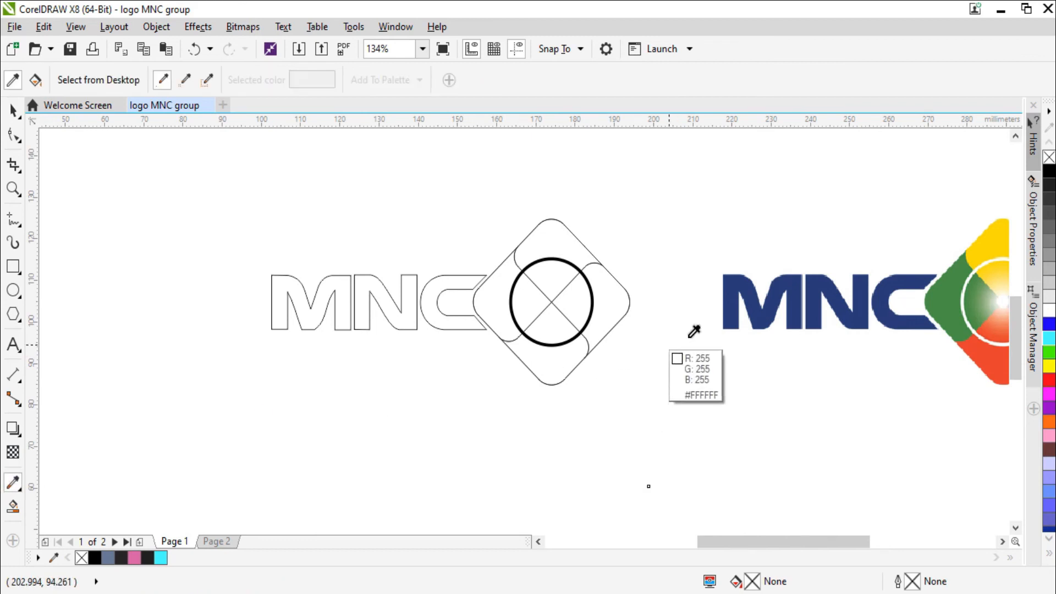
click(758, 316)
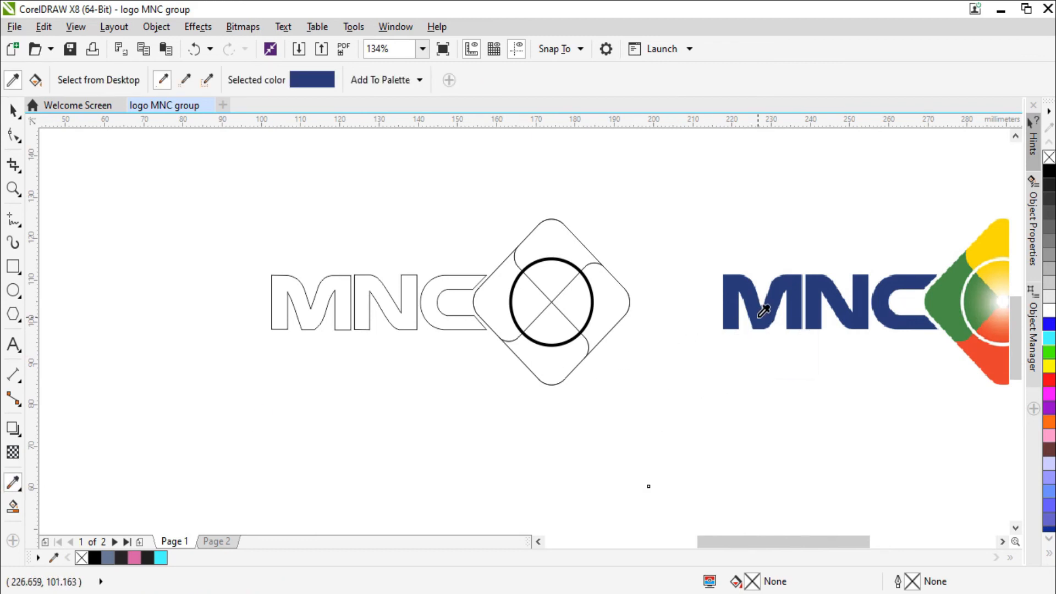
click(365, 287)
click(322, 286)
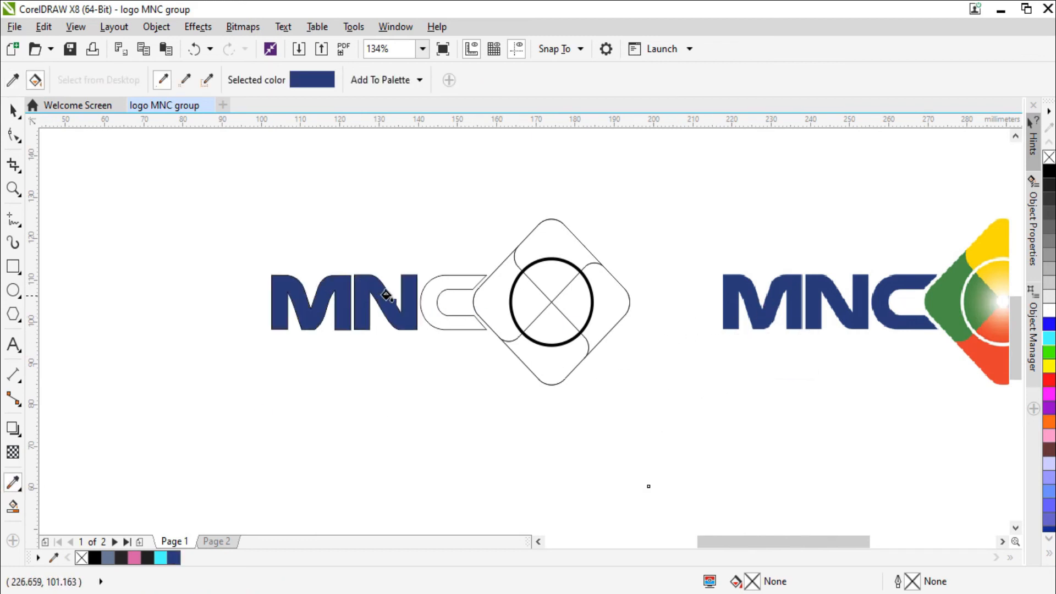
click(429, 292)
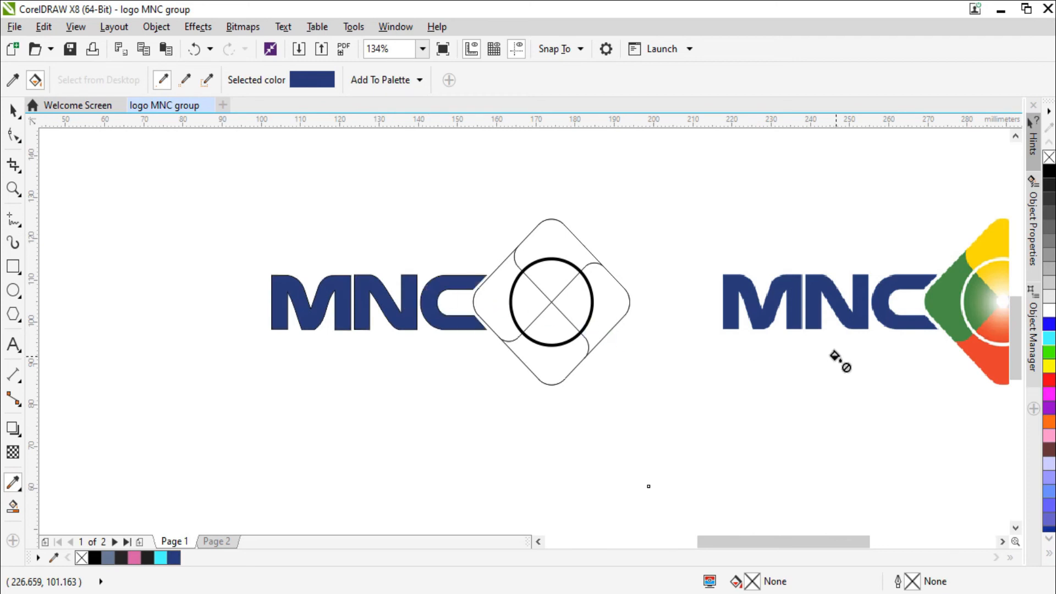
- Fill the emblem's left piece green and its bottom piece orange-red with colours sampled from the bitmap
scroll(832, 358, down, 2)
key(F2)
drag(515, 242, 896, 472)
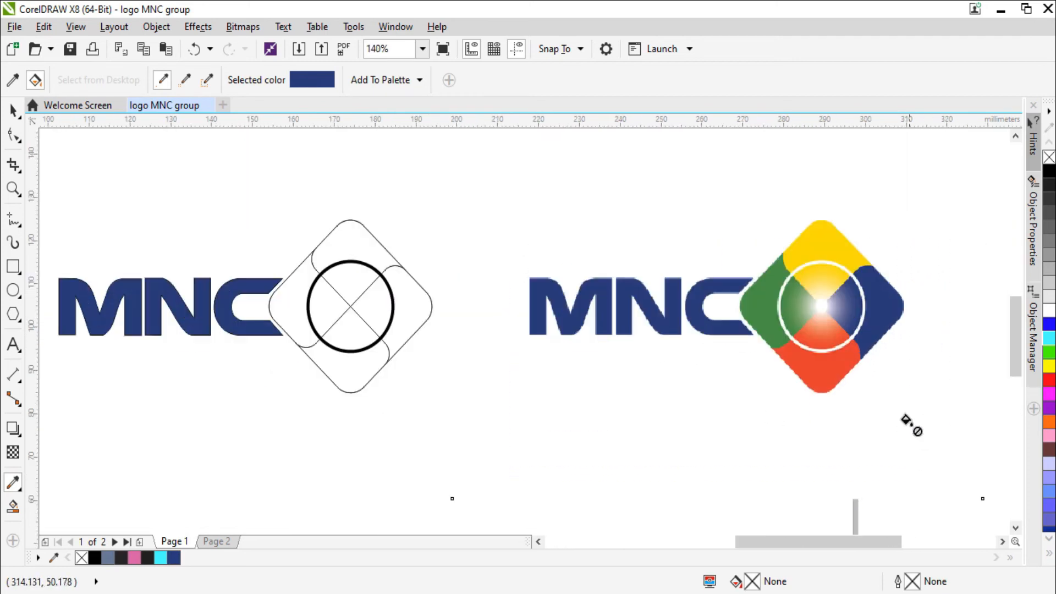
key(space)
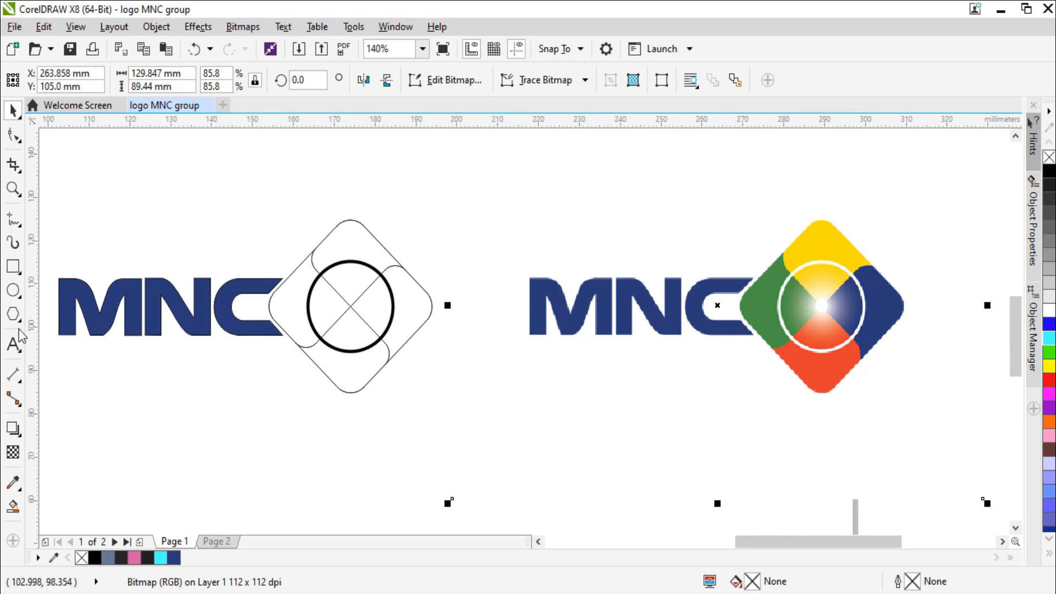
click(14, 482)
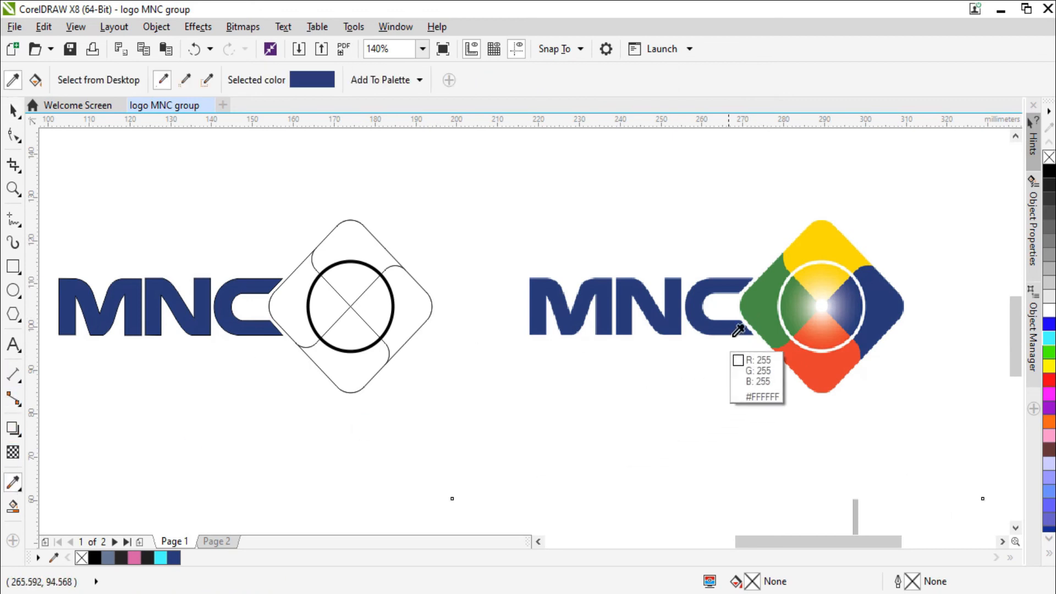
click(756, 311)
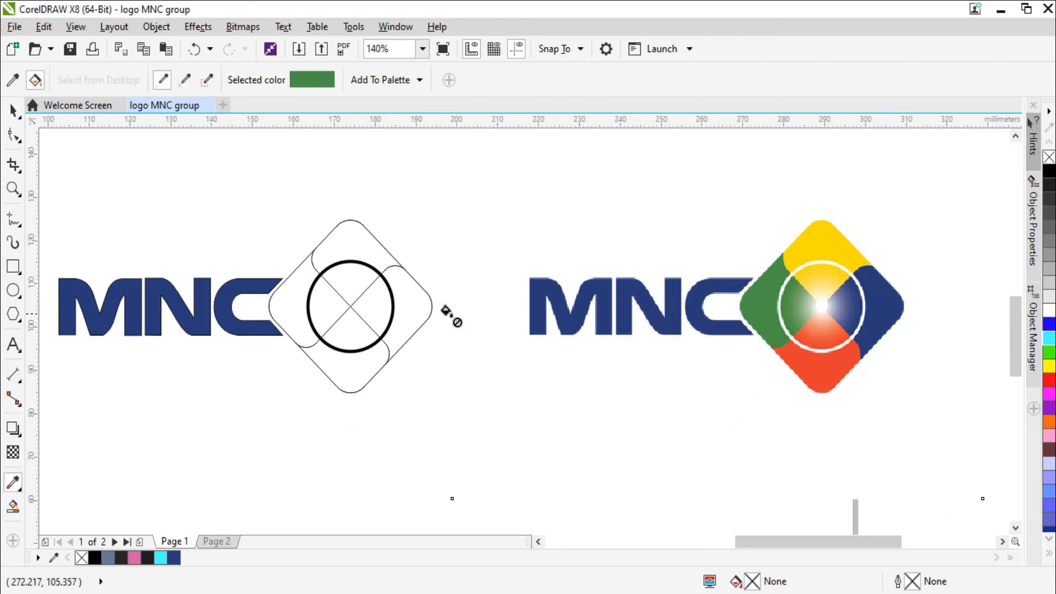
click(284, 301)
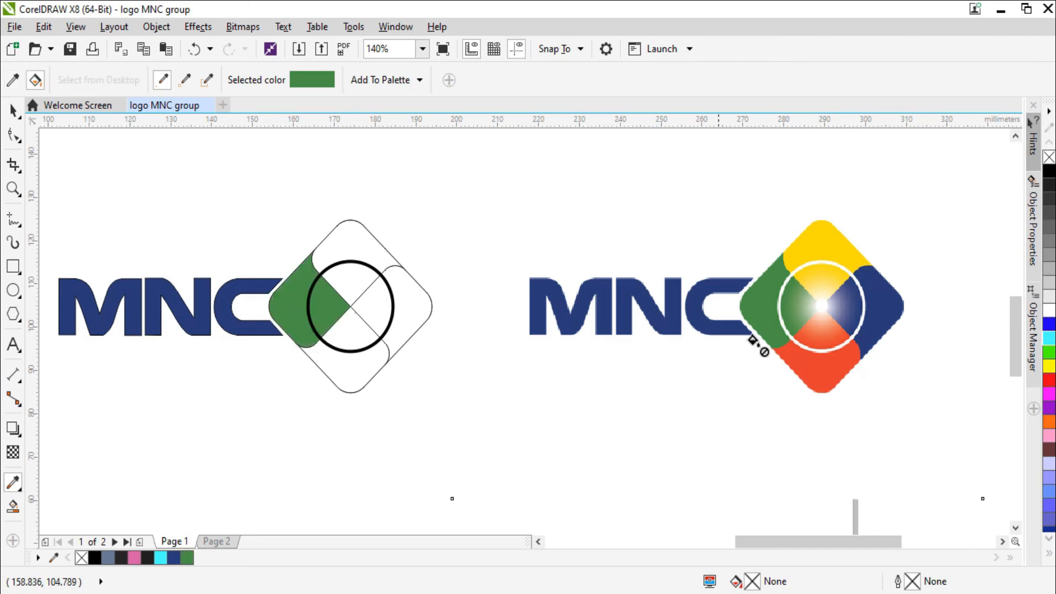
click(830, 374)
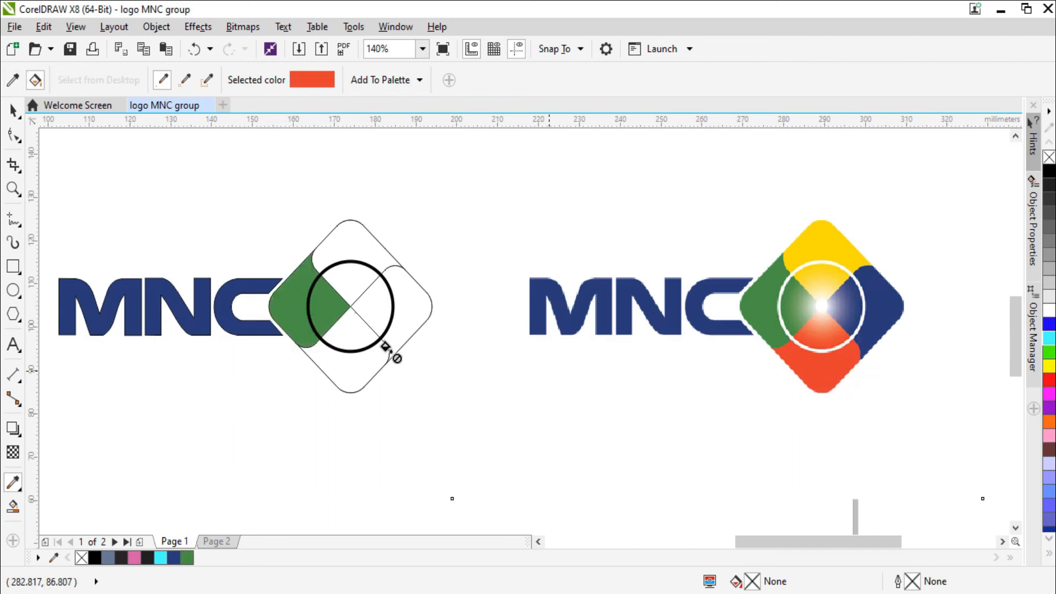
click(331, 362)
- Fill the emblem's right piece dark blue and its top piece yellow with colours sampled from the bitmap
click(902, 317)
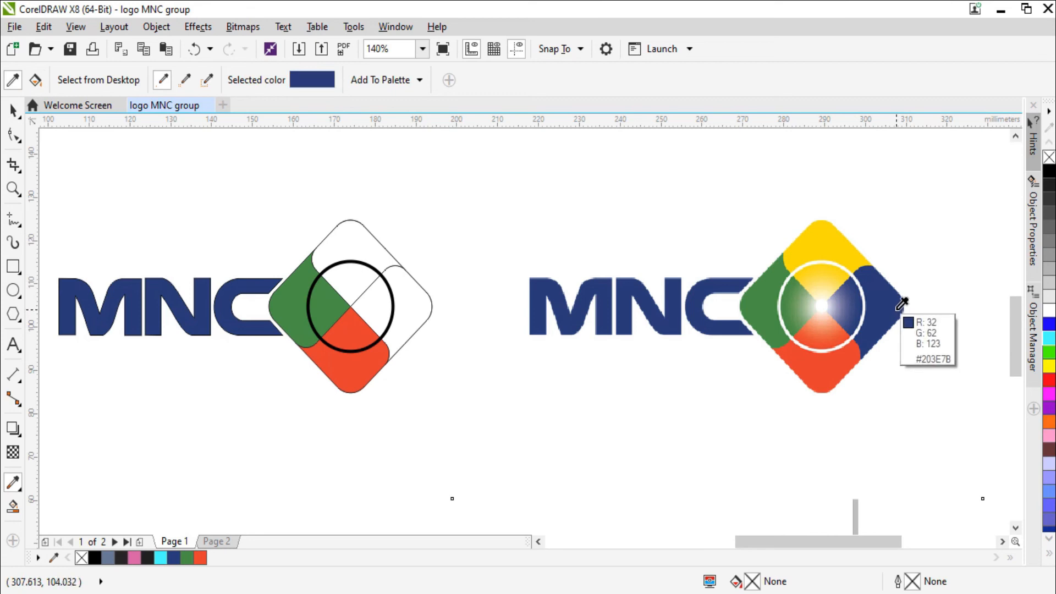
click(420, 304)
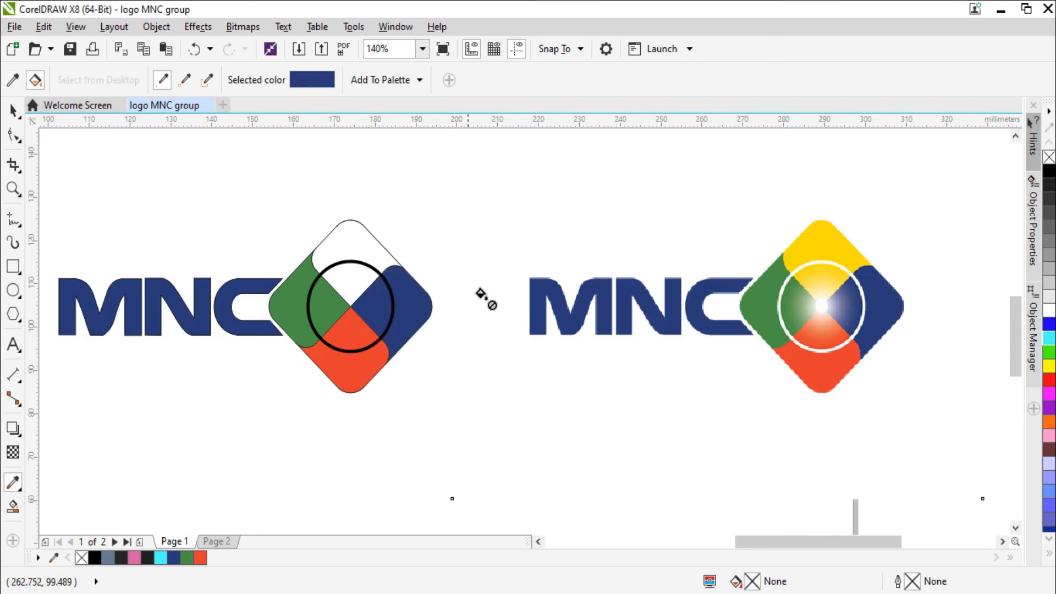
click(829, 235)
click(358, 233)
- Ungroup the four coloured emblem pieces and remove their outlines
key(space)
click(307, 175)
drag(341, 252, 363, 226)
key(ctrl+z)
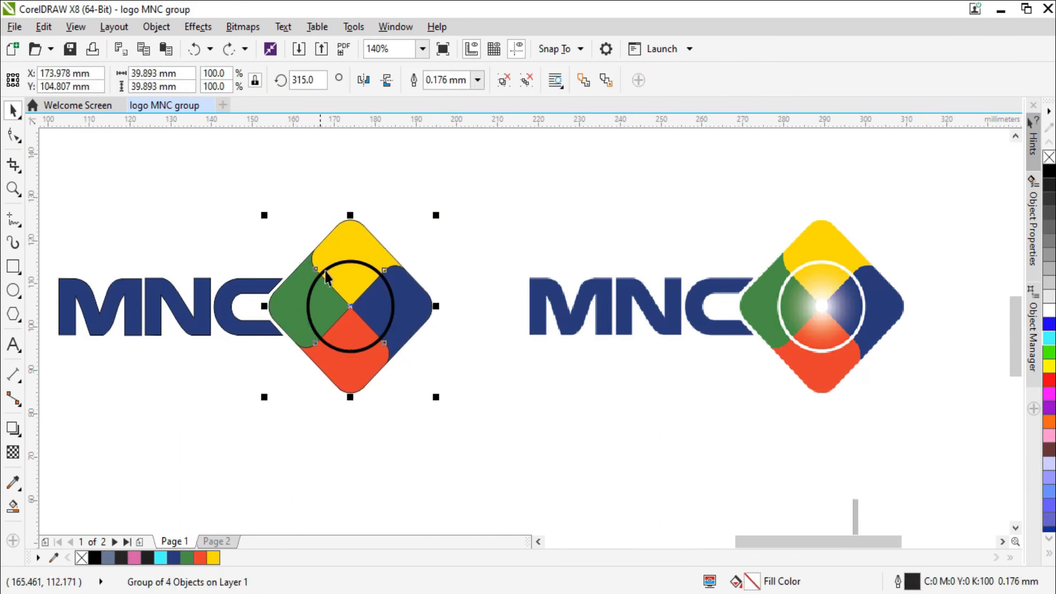
key(ctrl+u)
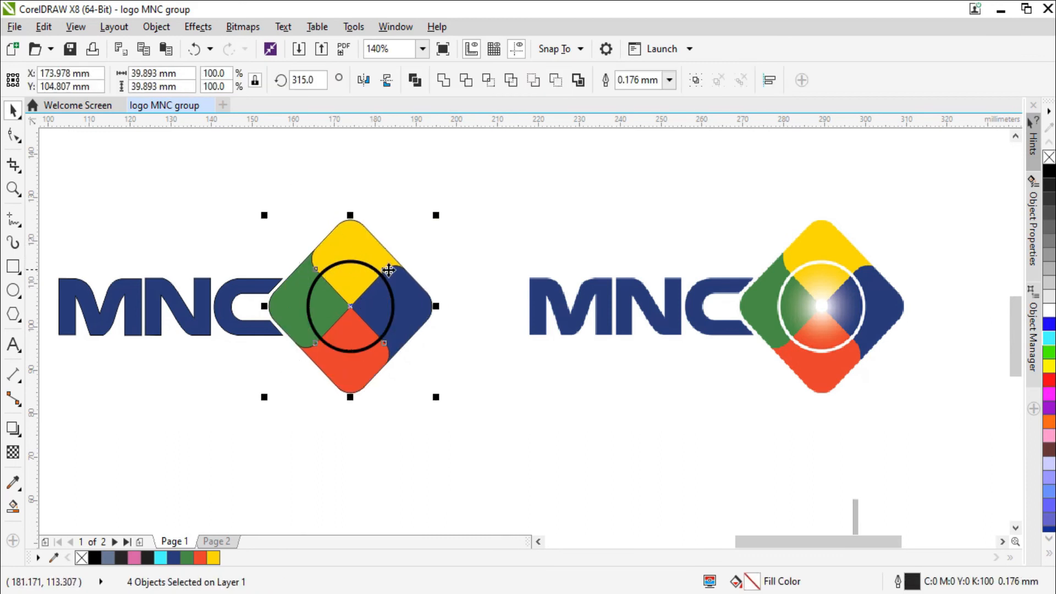
right_click(1049, 157)
- Change the black ring on the emblem to white
key(F2)
drag(235, 225, 495, 420)
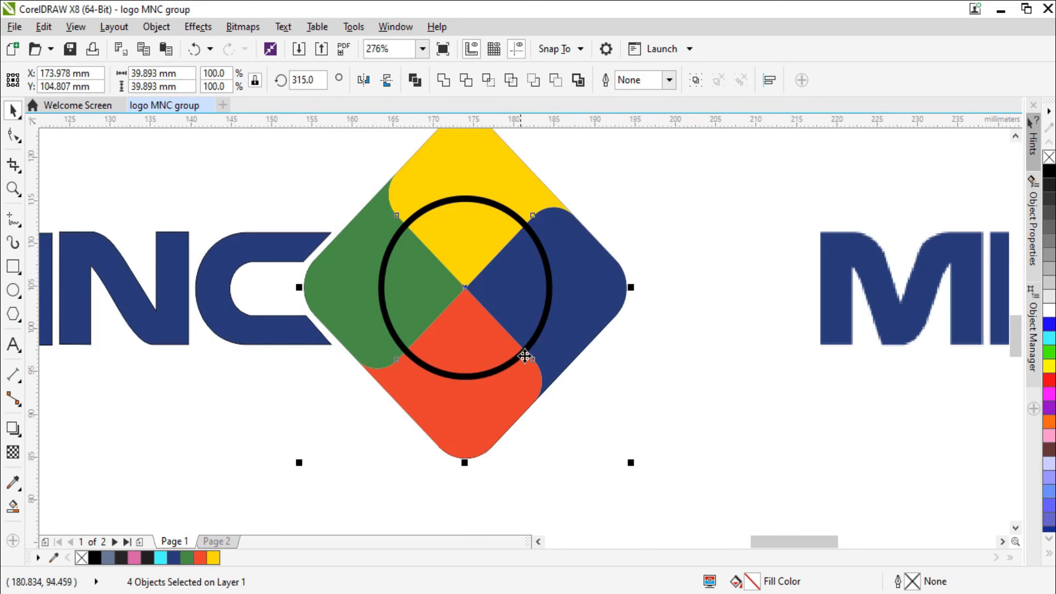
click(550, 292)
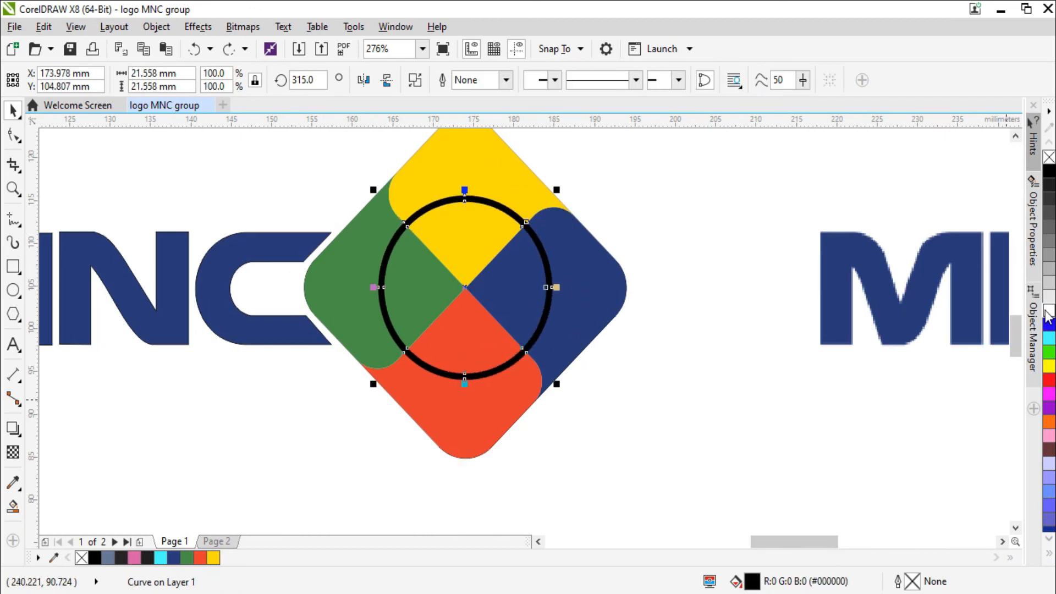
right_click(1048, 311)
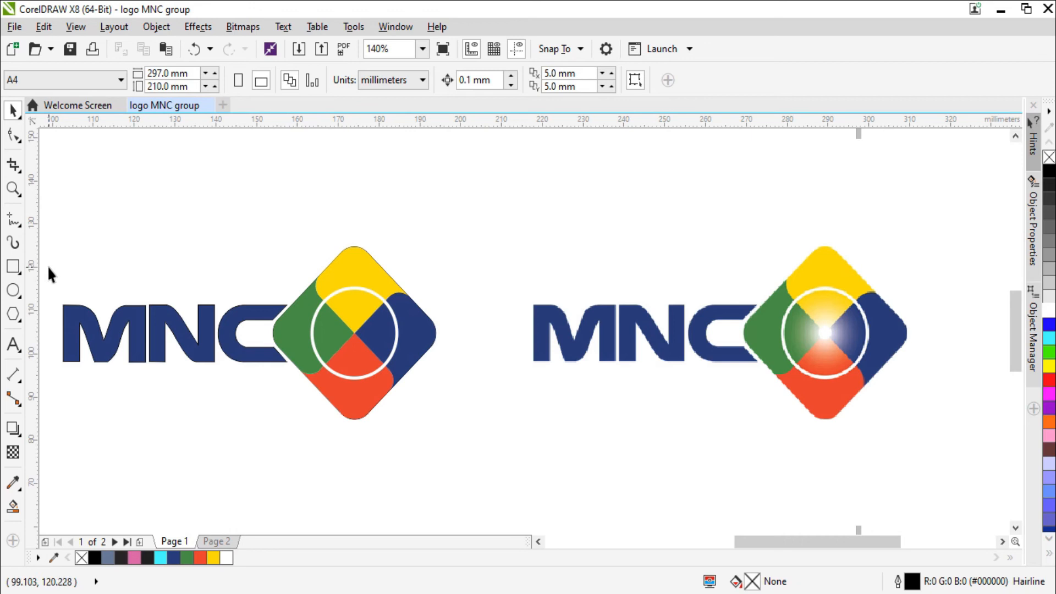
- Remove the outlines from the M, N and C letters
drag(49, 274, 325, 397)
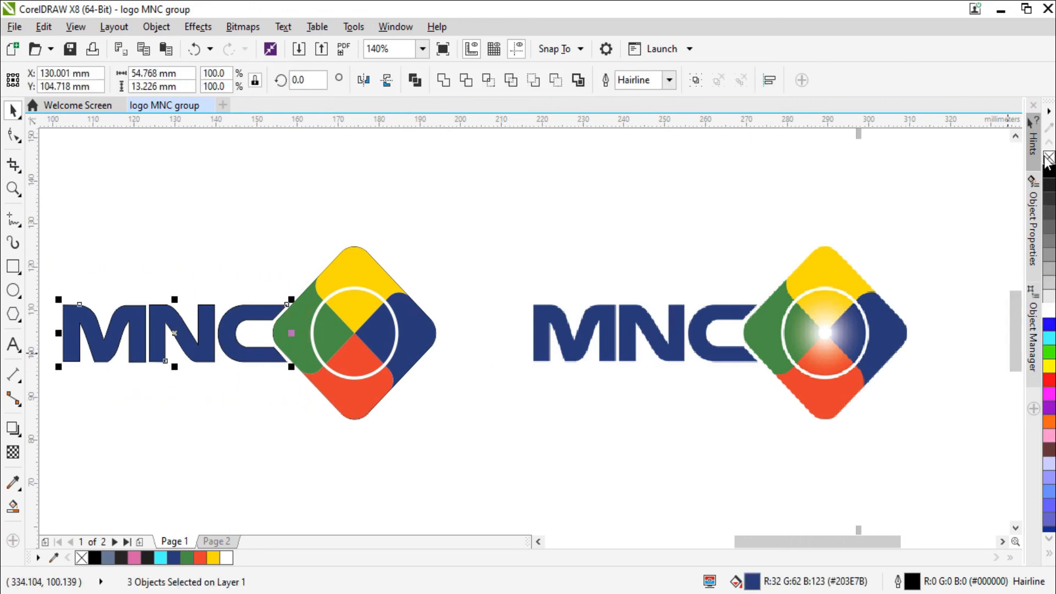
click(409, 239)
mouse_move(364, 263)
mouse_down()
mouse_move(409, 256)
mouse_move(366, 264)
mouse_up()
- Remove the leftover rounded-rectangle outline from around the emblem
key(z)
drag(226, 181, 439, 368)
key(shift+Page_Down)
drag(562, 305, 606, 254)
key(ctrl+z)
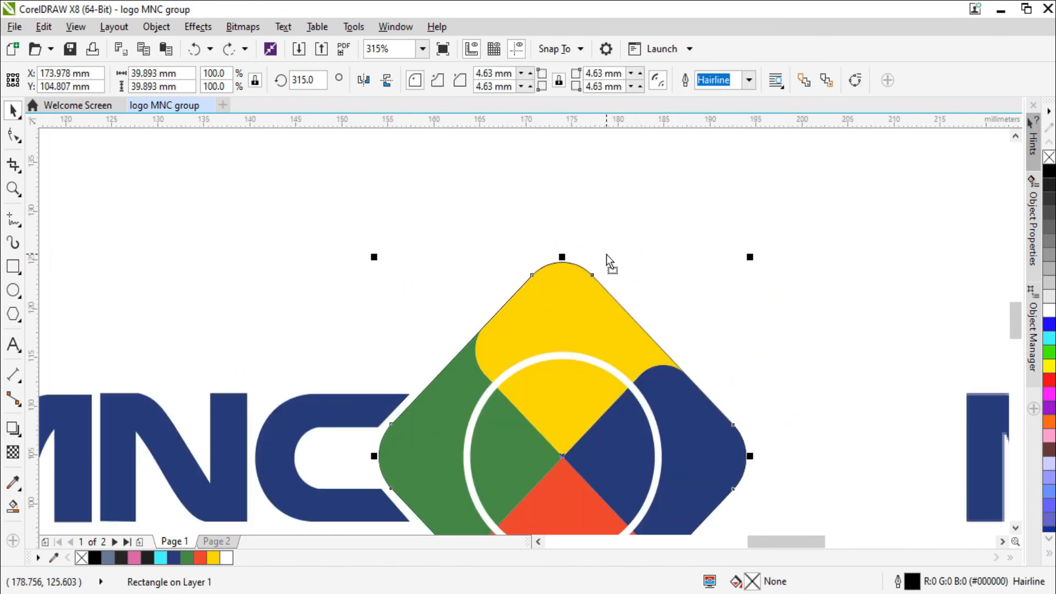
click(606, 255)
scroll(606, 254, down, 2)
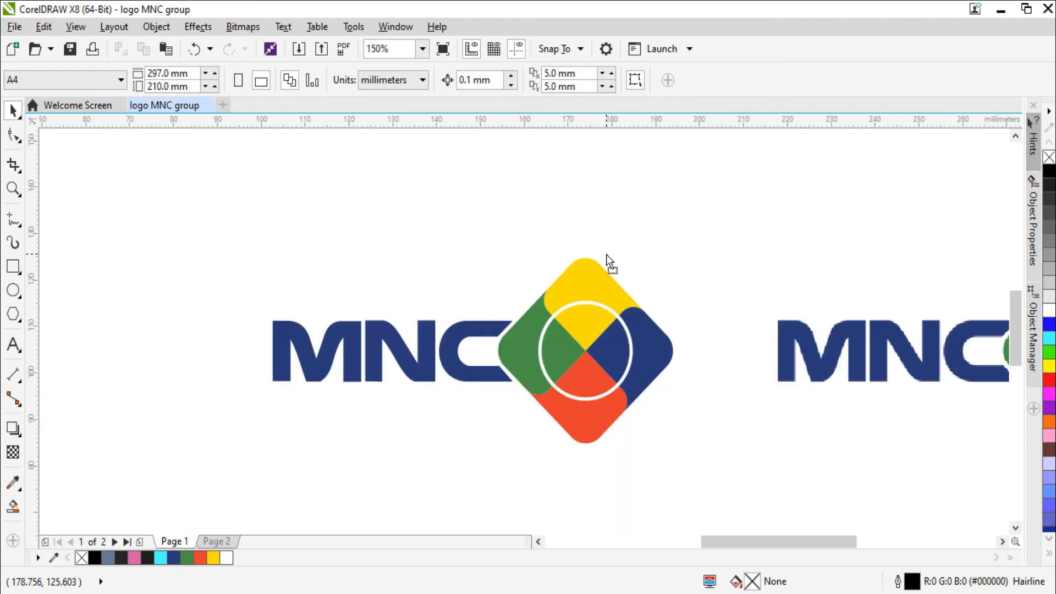
- Move the full-colour bitmap directly above the vector logo and draw a circle about 3 mm wide over its white centre spot
drag(219, 252, 660, 431)
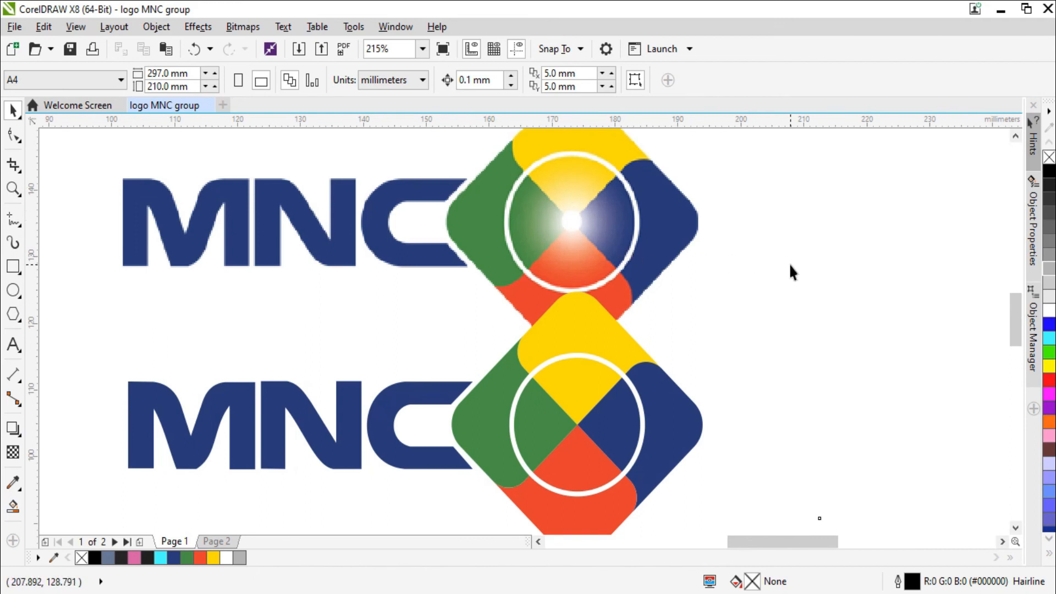
click(547, 212)
scroll(605, 238, up, 5)
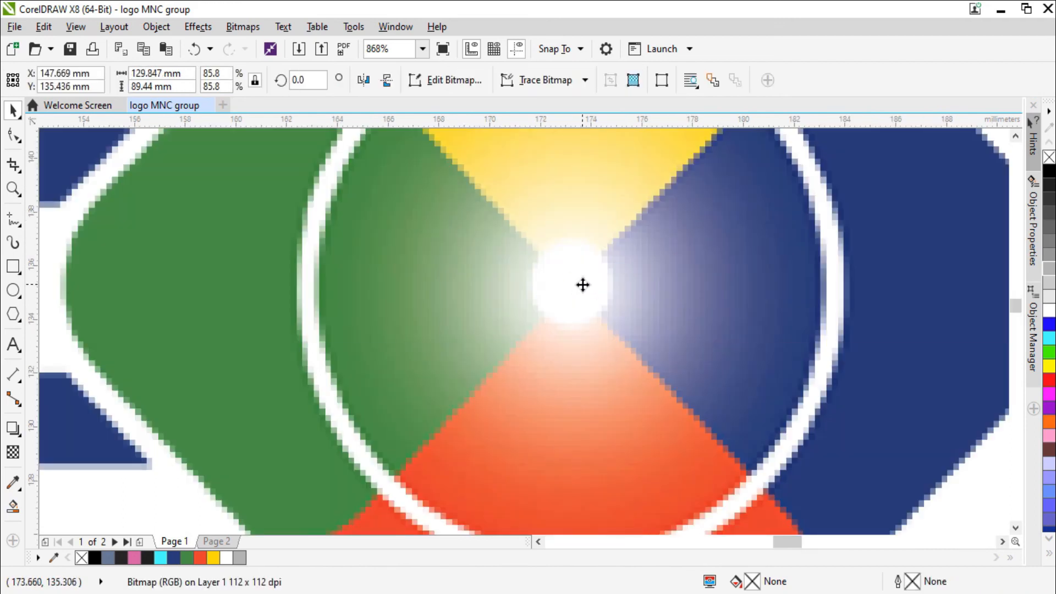
key(F6)
key(F7)
drag(540, 249, 614, 331)
key(space)
drag(588, 270, 586, 262)
- Move the small circle down onto the vector emblem and centre it horizontally and vertically on the emblem
scroll(615, 280, down, 2)
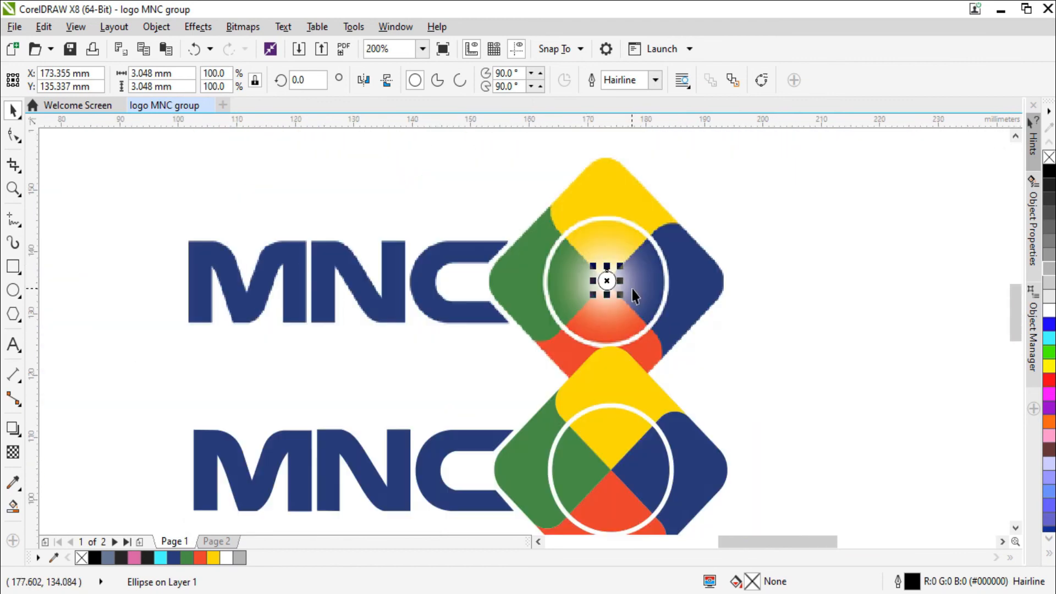
scroll(710, 413, up, 1)
drag(546, 210, 546, 454)
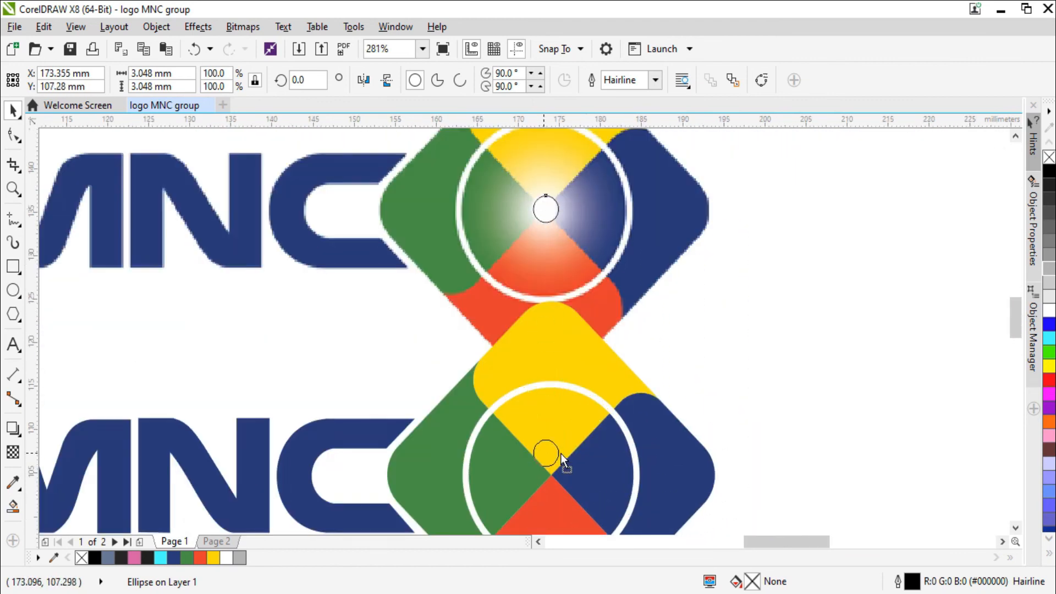
shift+click(602, 405)
key(c)
key(e)
- Fill the small circle at the emblem's centre with white
click(777, 393)
key(F2)
drag(433, 369, 645, 553)
click(557, 301)
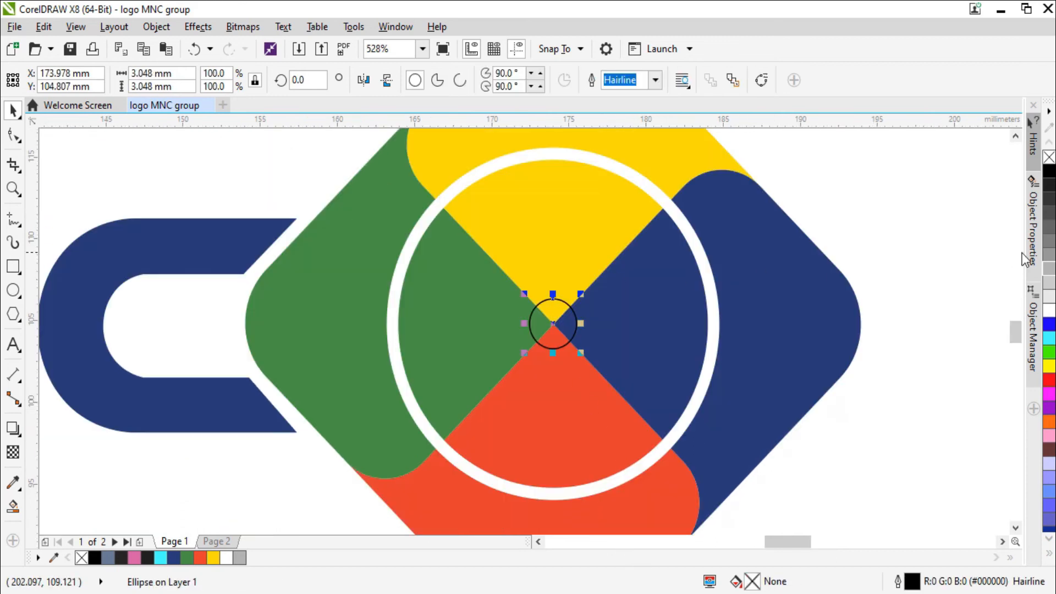
click(1050, 312)
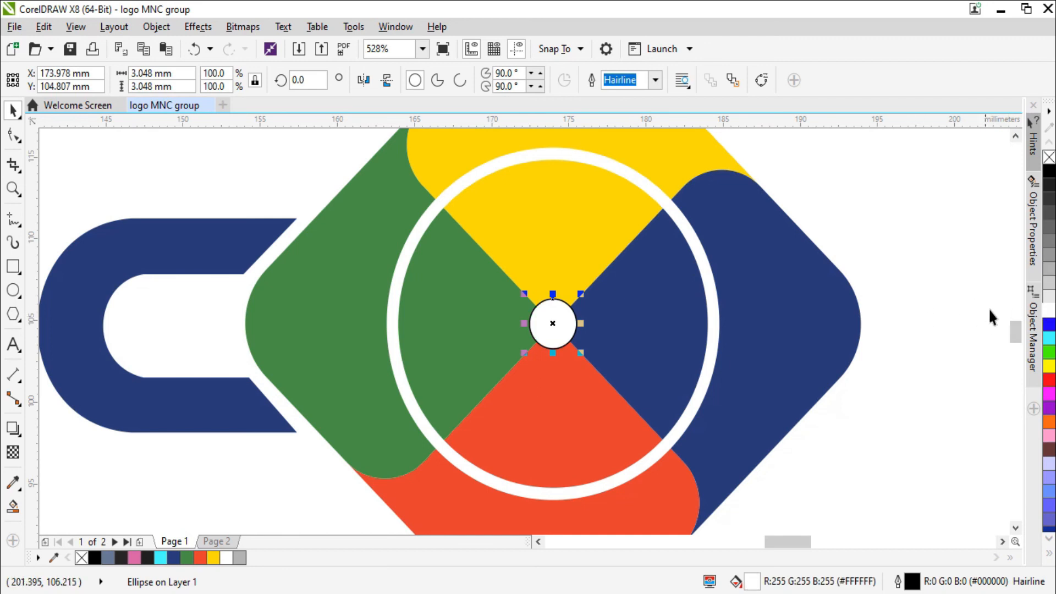
- Remove the small white circle's outline and make a copy of it enlarged about its centre to about 4.1 mm wide
right_click(1049, 157)
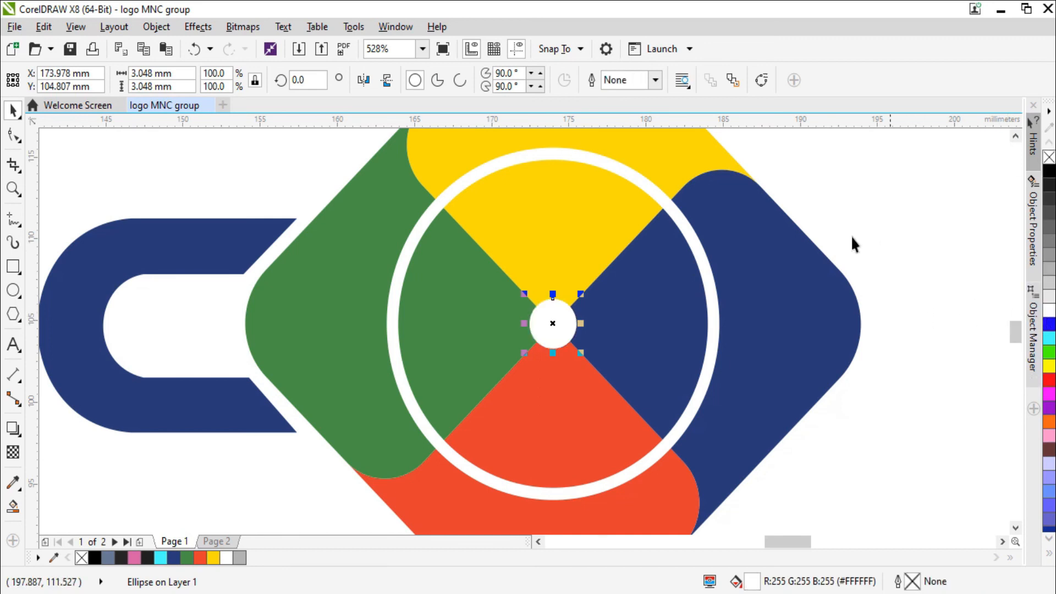
scroll(654, 373, down, 2)
key(F2)
drag(537, 269, 727, 503)
drag(407, 307, 638, 524)
drag(312, 230, 699, 498)
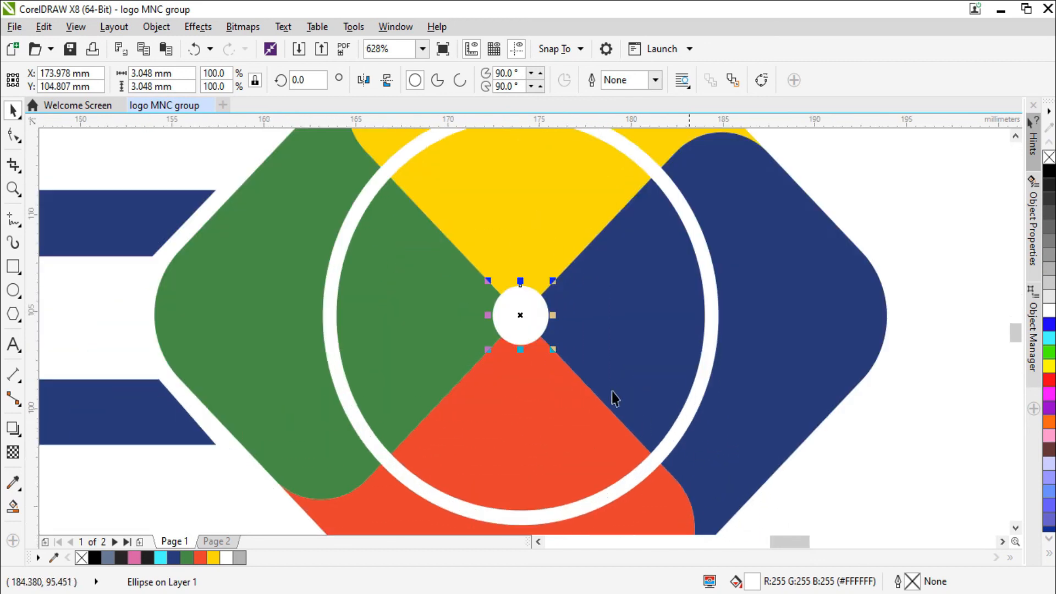
drag(552, 281, 563, 270)
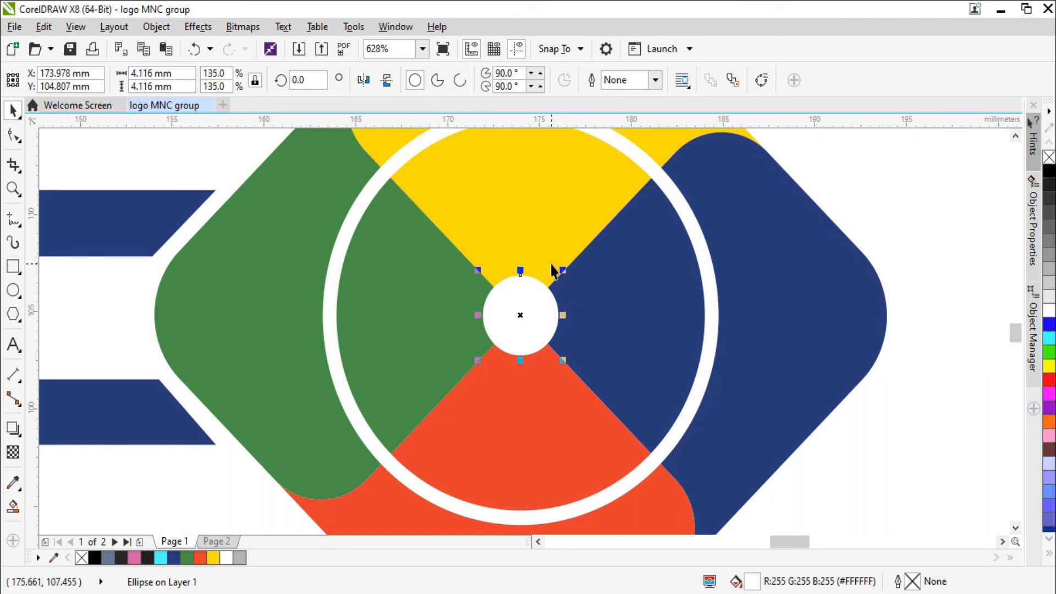
- Apply a drop shadow to the larger circle, with Normal blending and white (#FFFFFF) as the shadow colour
click(13, 428)
drag(495, 317, 559, 322)
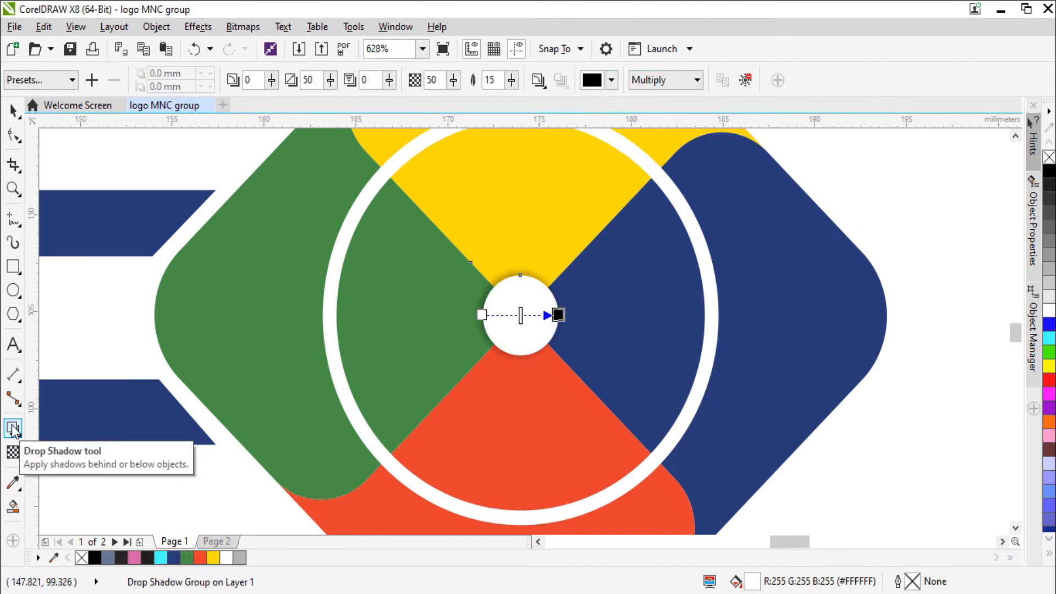
click(652, 84)
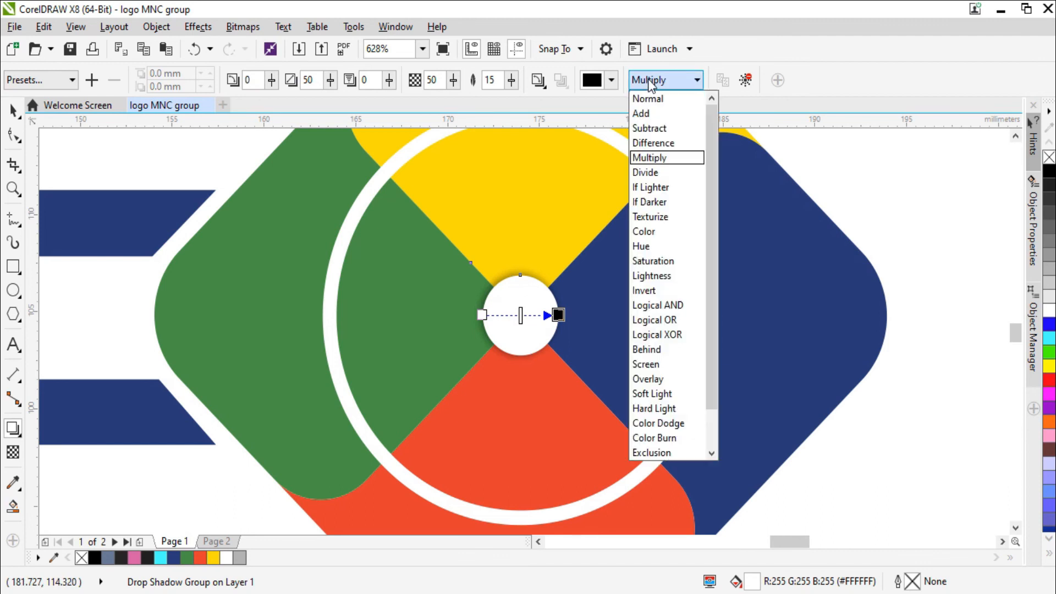
click(651, 99)
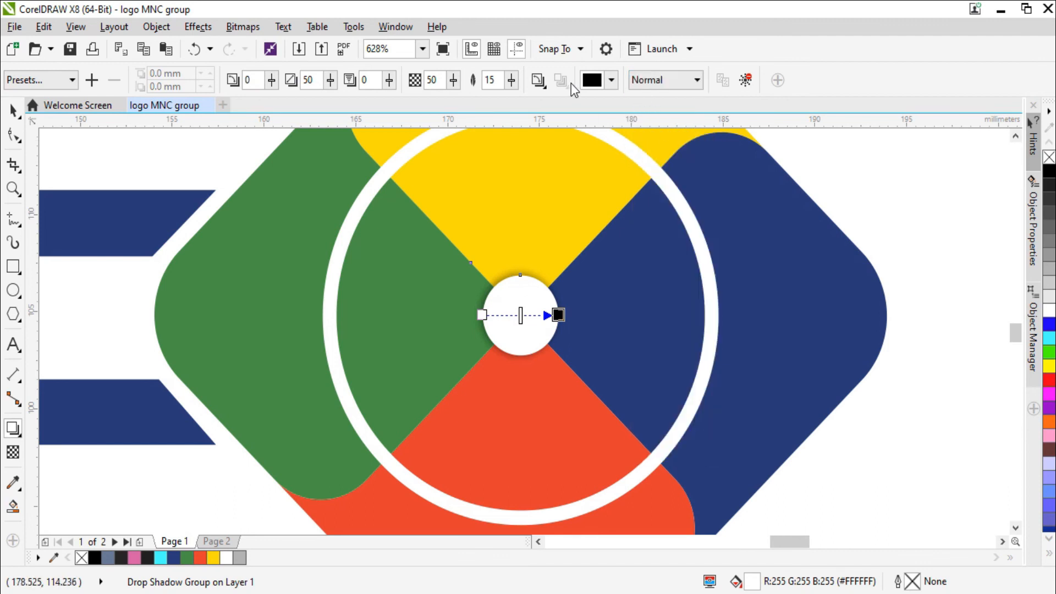
click(611, 80)
click(593, 164)
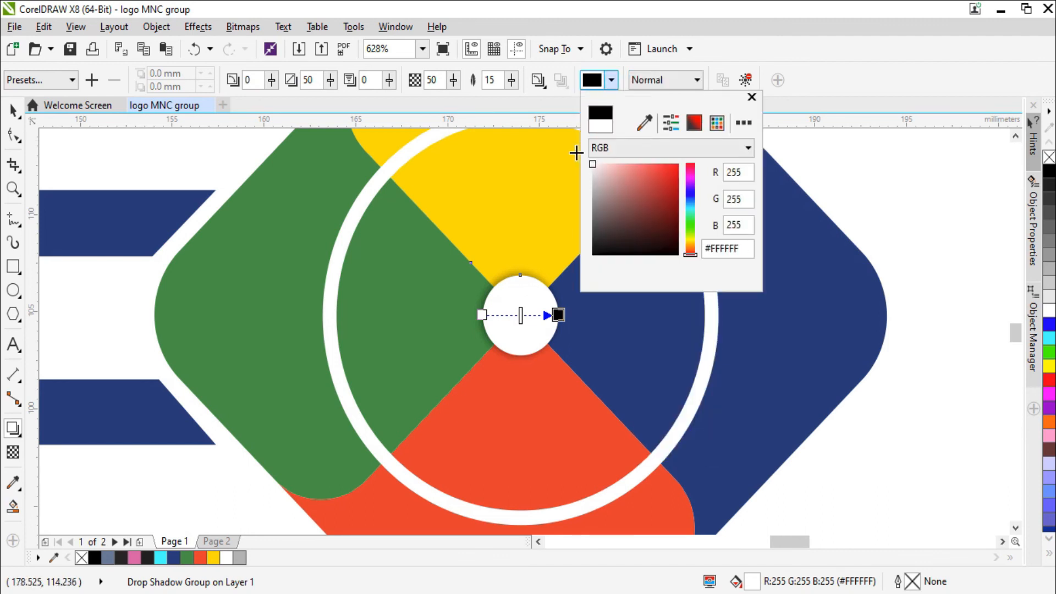
- Set the white shadow's feathering direction to Outside and its feathering edges to Squared
click(538, 80)
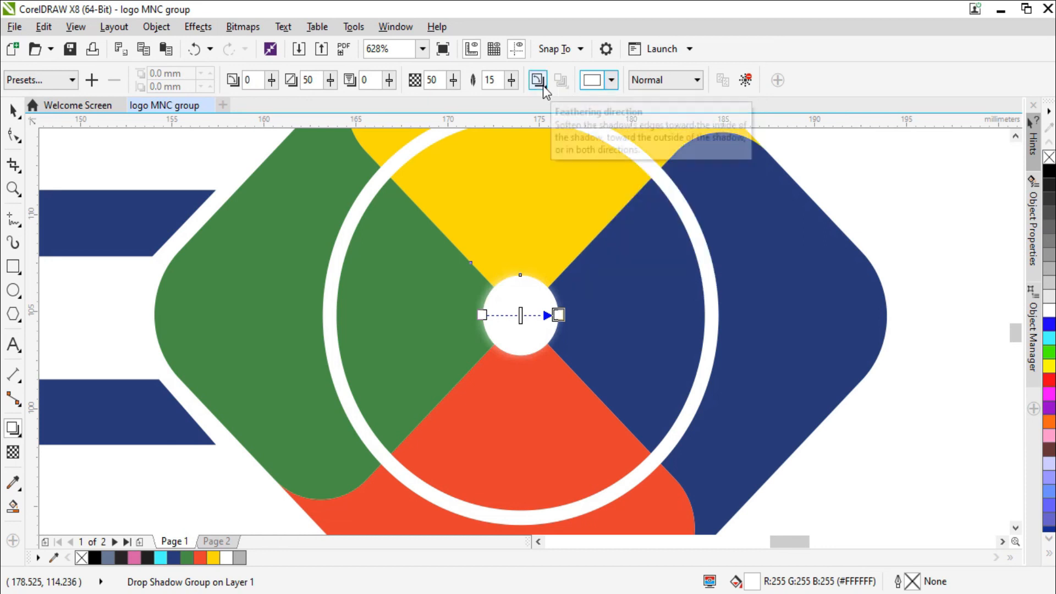
click(538, 80)
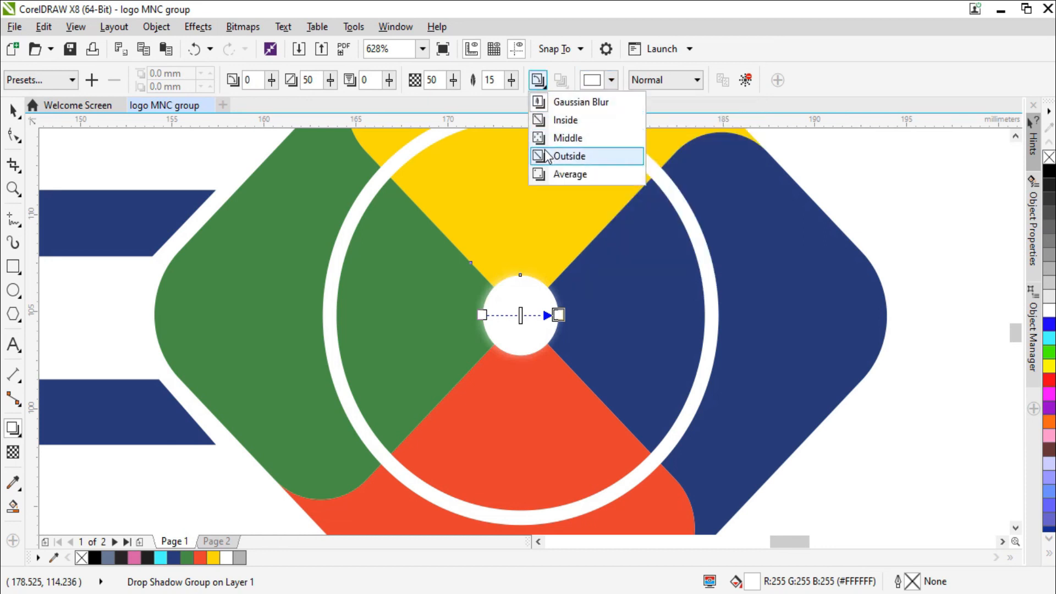
click(545, 155)
click(561, 81)
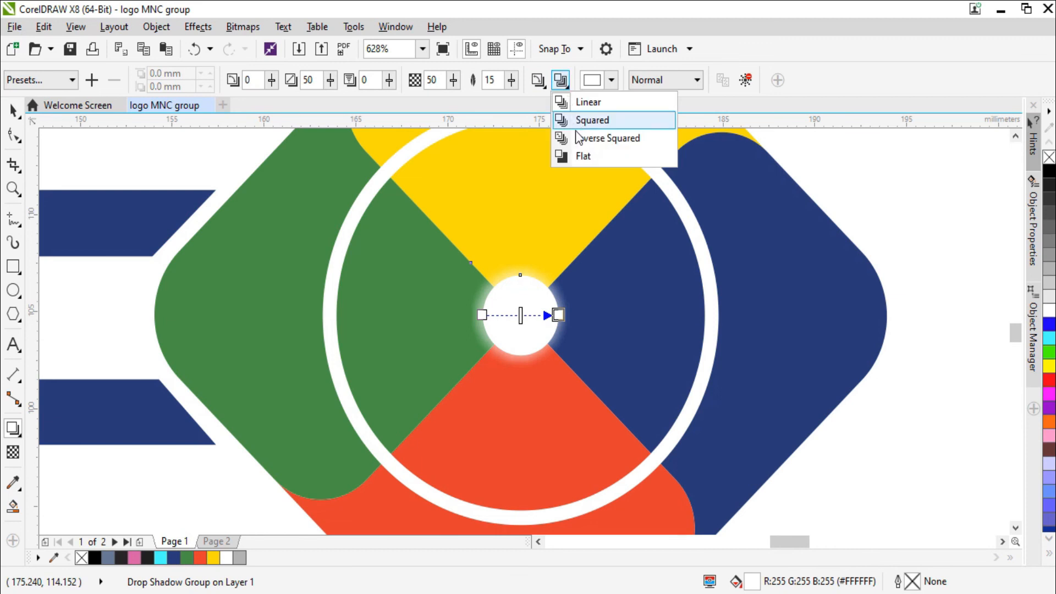
click(582, 120)
- Raise the white shadow's feathering to 91 and compare the glow with the full-colour bitmap
click(516, 81)
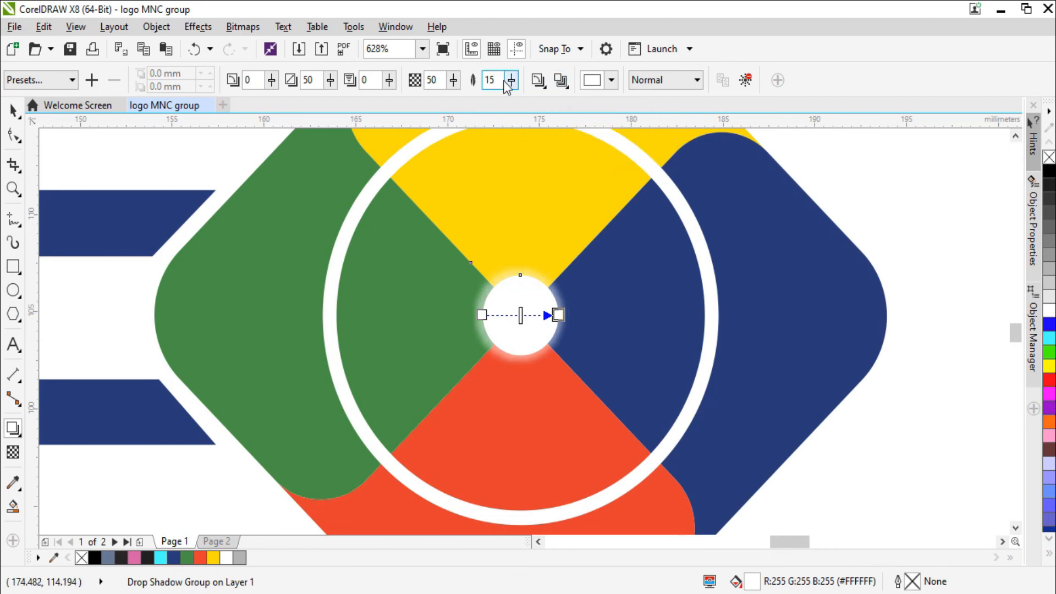
drag(507, 99, 547, 103)
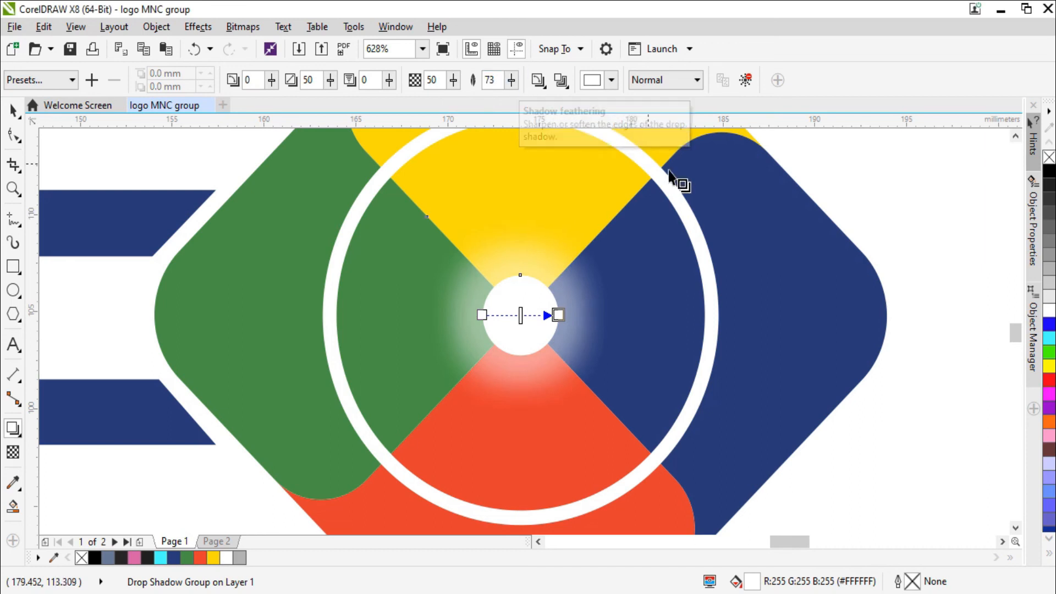
drag(511, 80, 526, 98)
scroll(652, 170, down, 4)
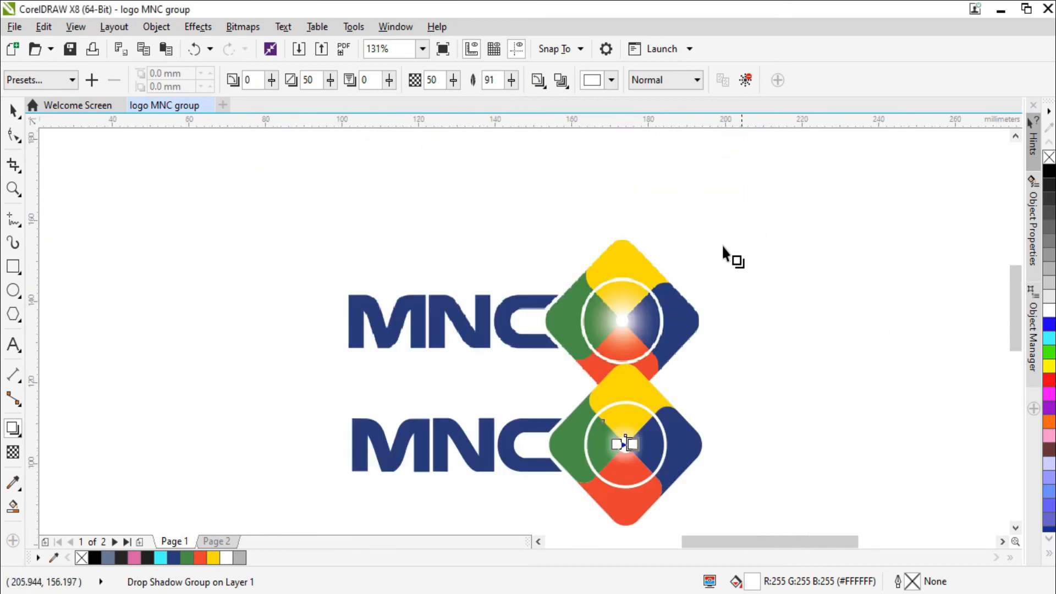
scroll(738, 490, up, 1)
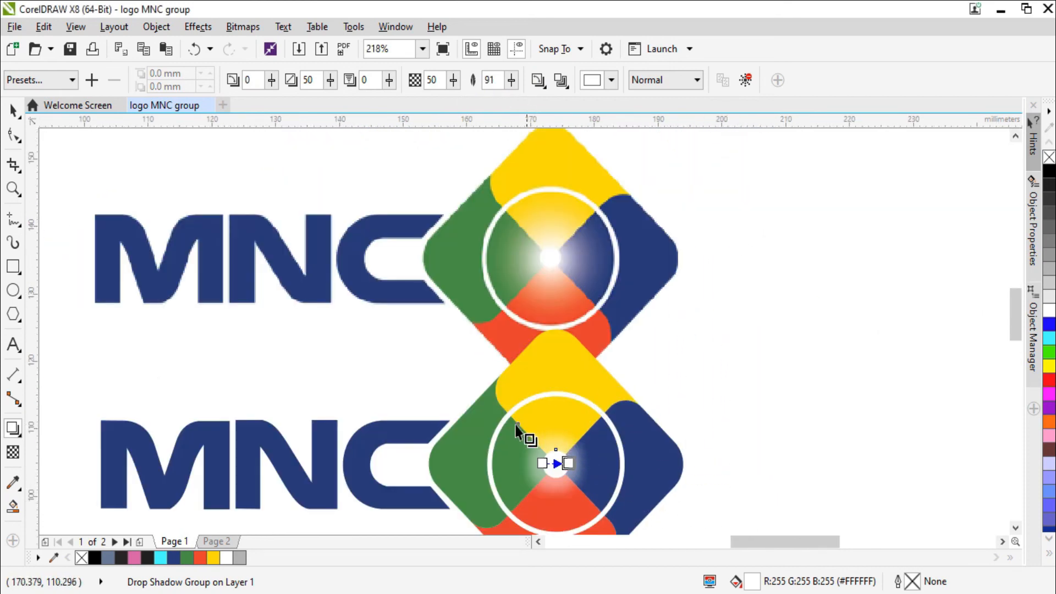
key(F3)
key(F2)
drag(545, 398, 699, 486)
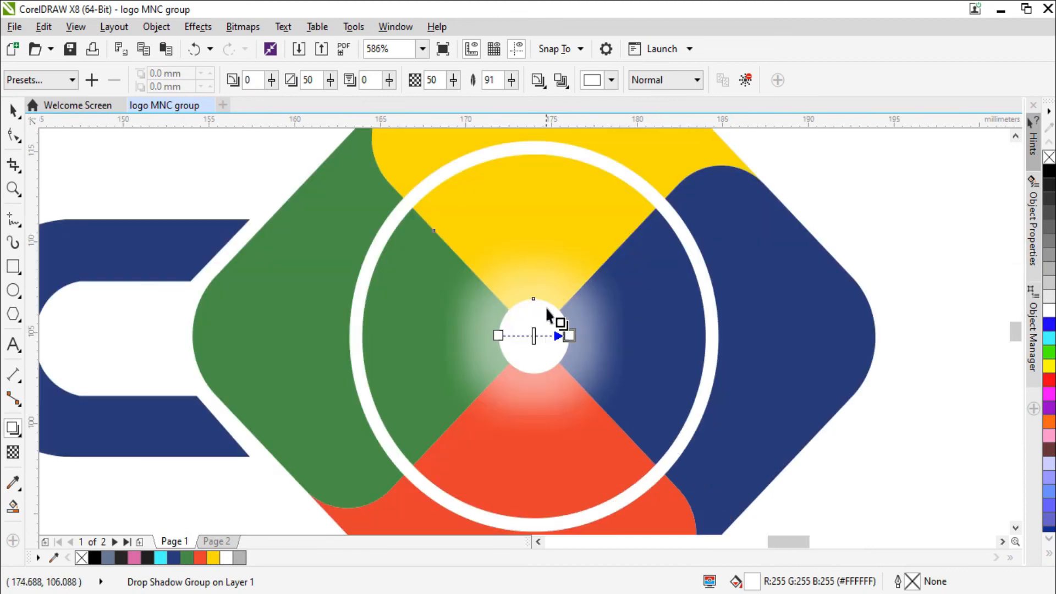
- Enlarge the white circle together with its glow about their common centre, making the circle about 4.9 mm wide
key(space)
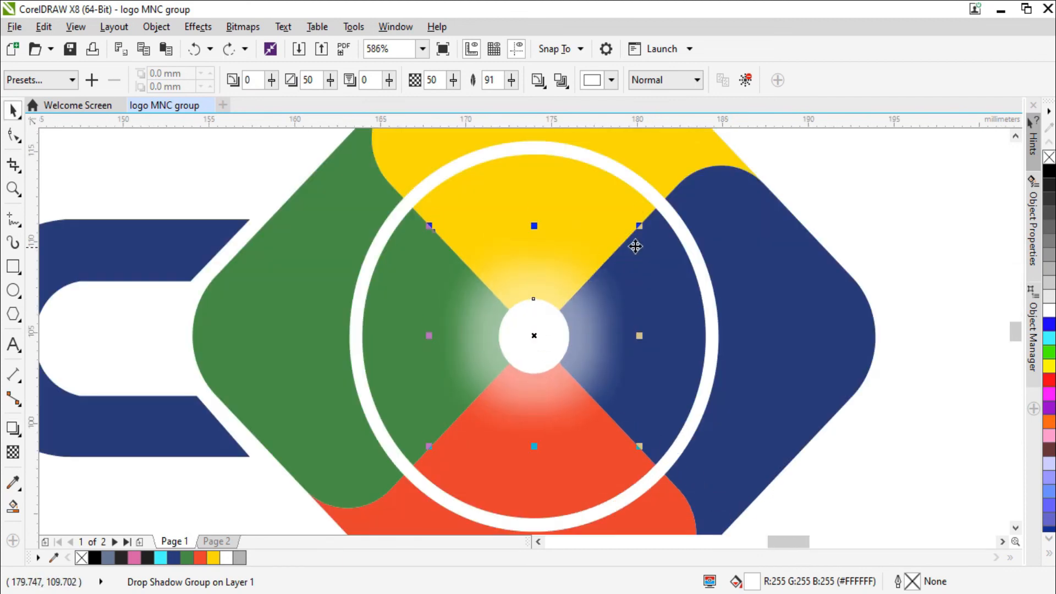
drag(643, 223, 682, 212)
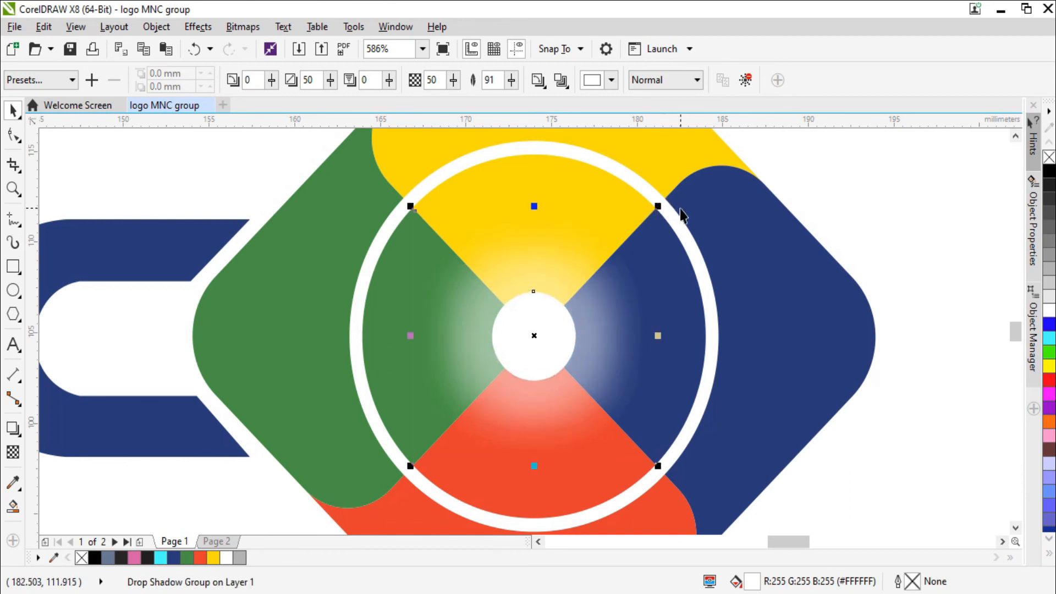
scroll(724, 249, down, 3)
scroll(741, 257, down, 3)
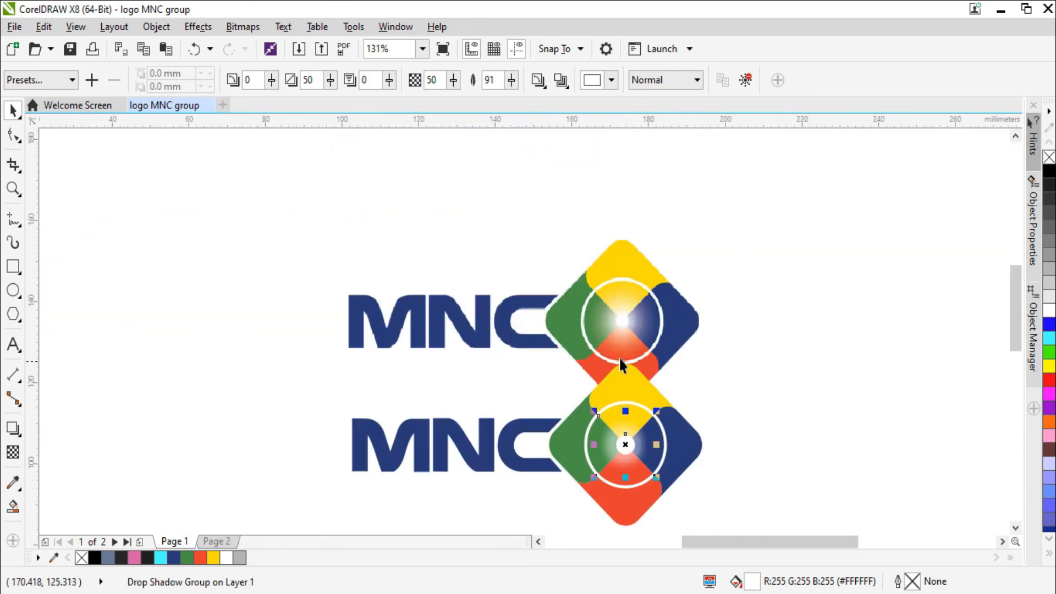
- Set the white drop shadow's opacity to 40
scroll(436, 288, up, 2)
scroll(523, 358, up, 2)
scroll(469, 308, up, 3)
key(ctrl+z)
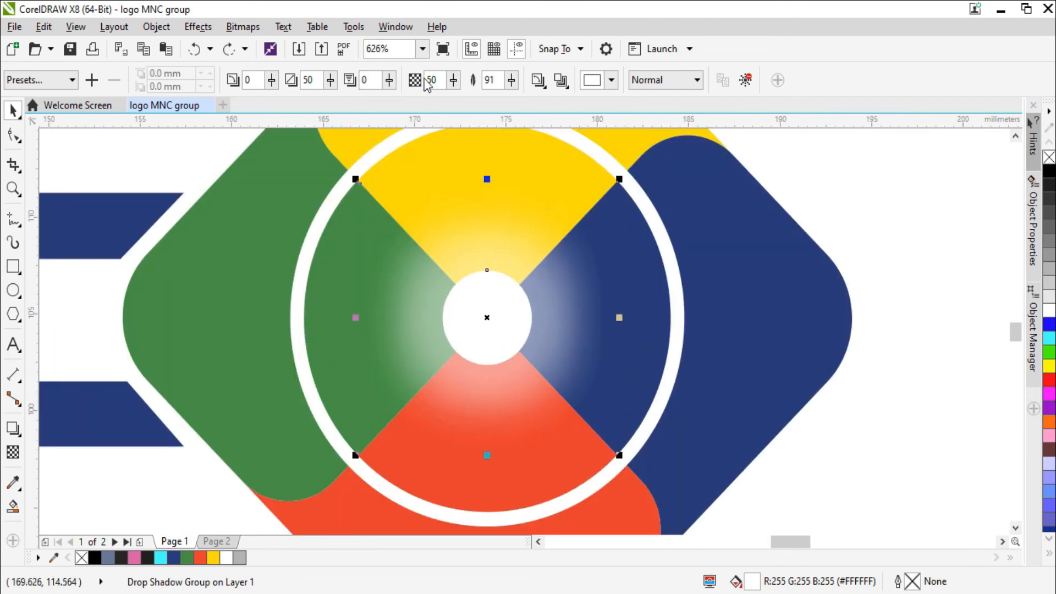
key(BackSpace)
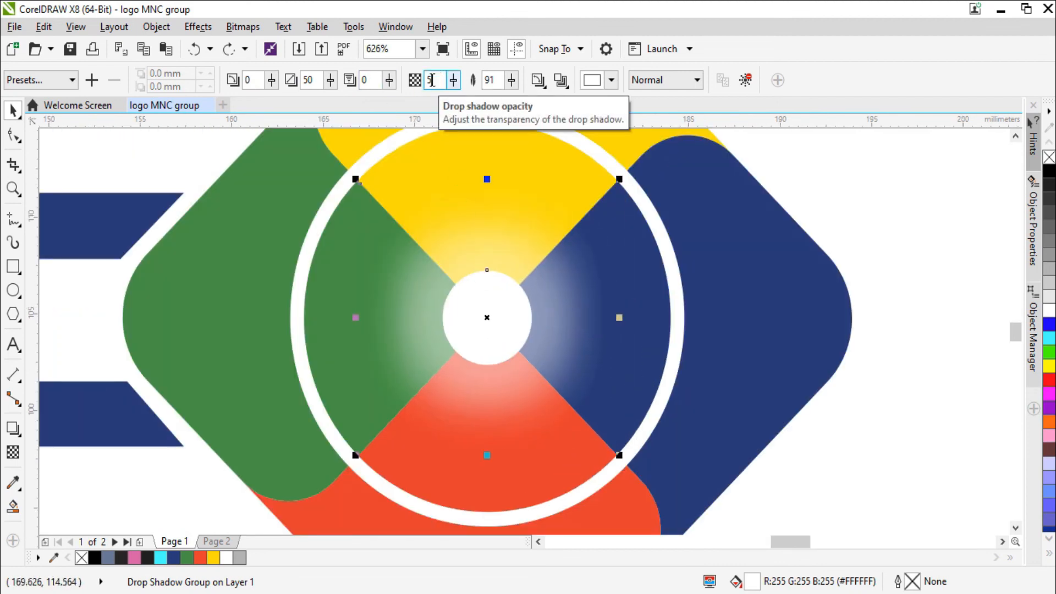
key(Return)
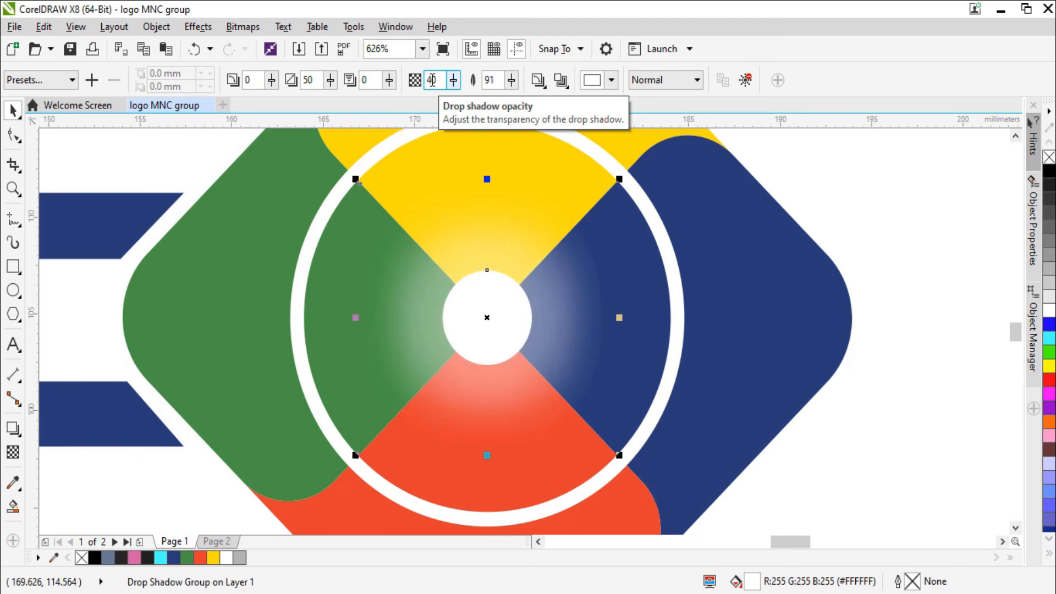
click(629, 302)
scroll(592, 291, down, 3)
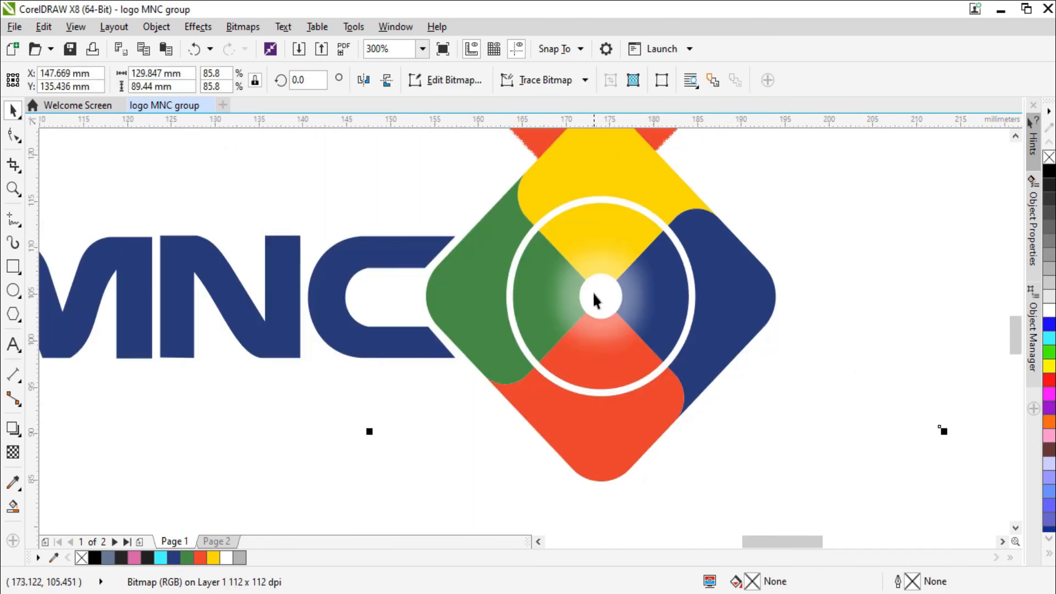
- Break the glow apart from its circle and delete the larger circle, keeping the glow and the small white circle
drag(592, 291, 621, 272)
key(ctrl+z)
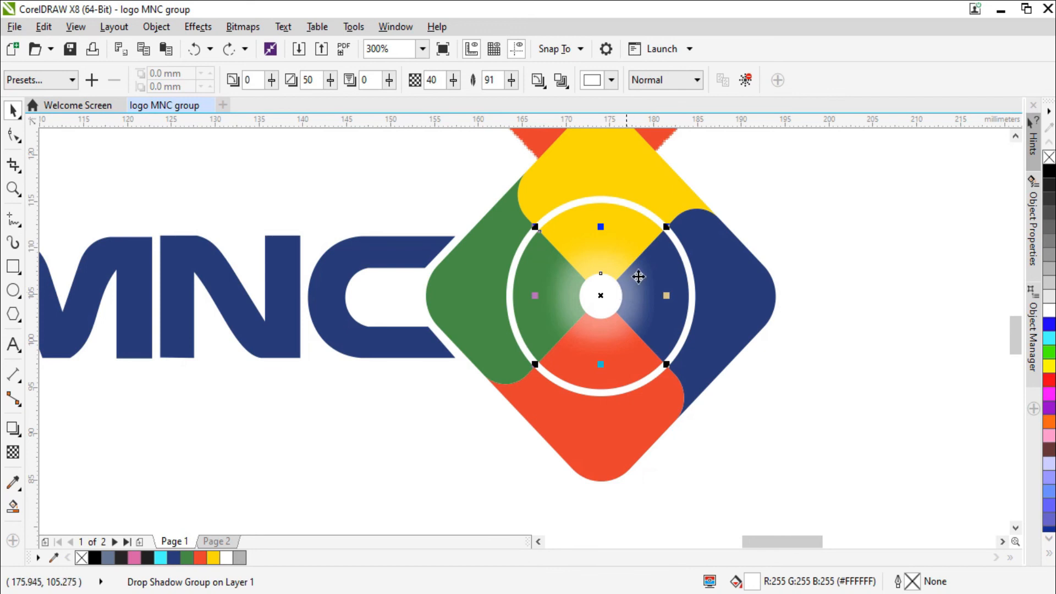
key(ctrl+k)
click(772, 208)
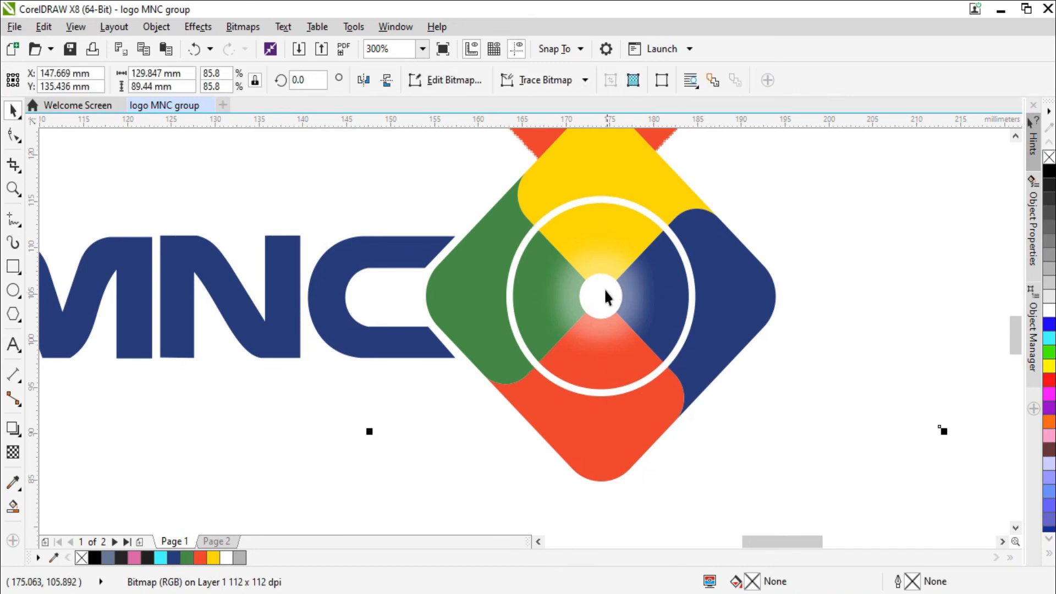
drag(604, 291, 761, 268)
key(Delete)
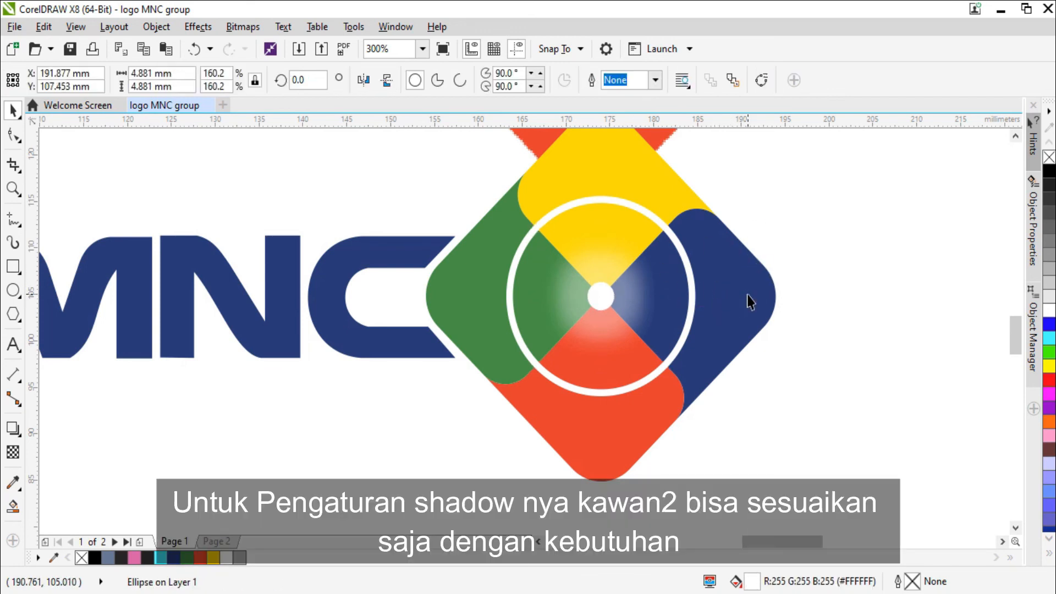
- Compare the emblem's glow with the full-colour bitmap and delete the bitmap from the page
scroll(758, 260, down, 2)
scroll(686, 330, up, 2)
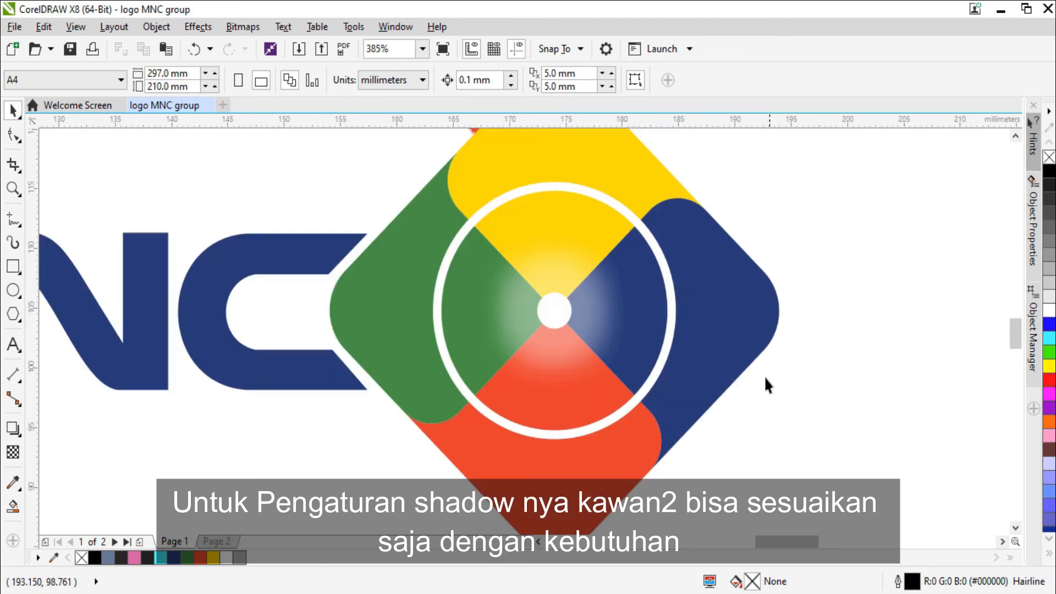
scroll(599, 332, down, 3)
scroll(665, 443, up, 2)
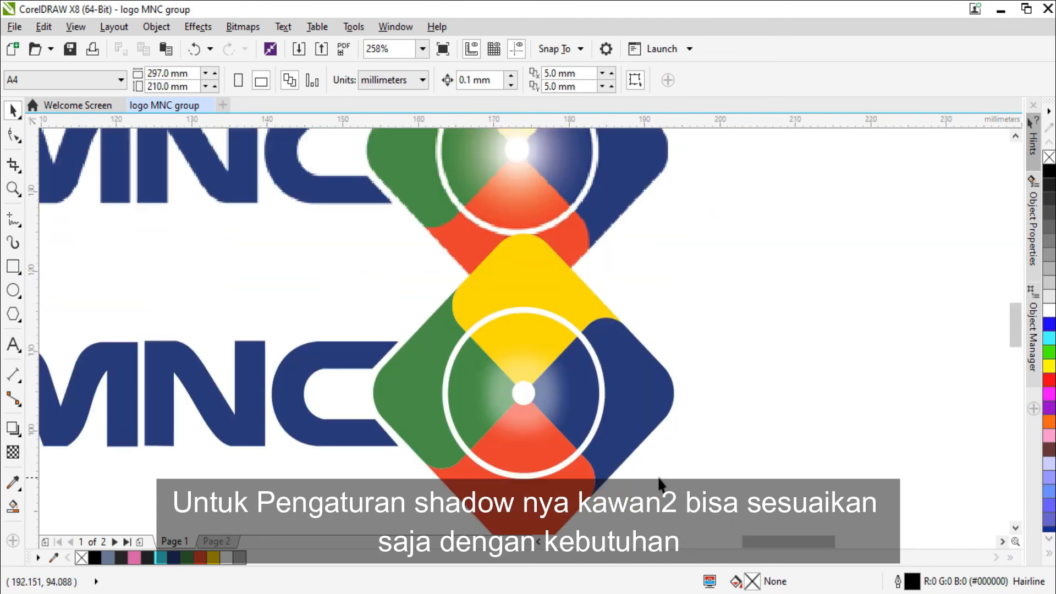
scroll(642, 466, up, 2)
click(548, 295)
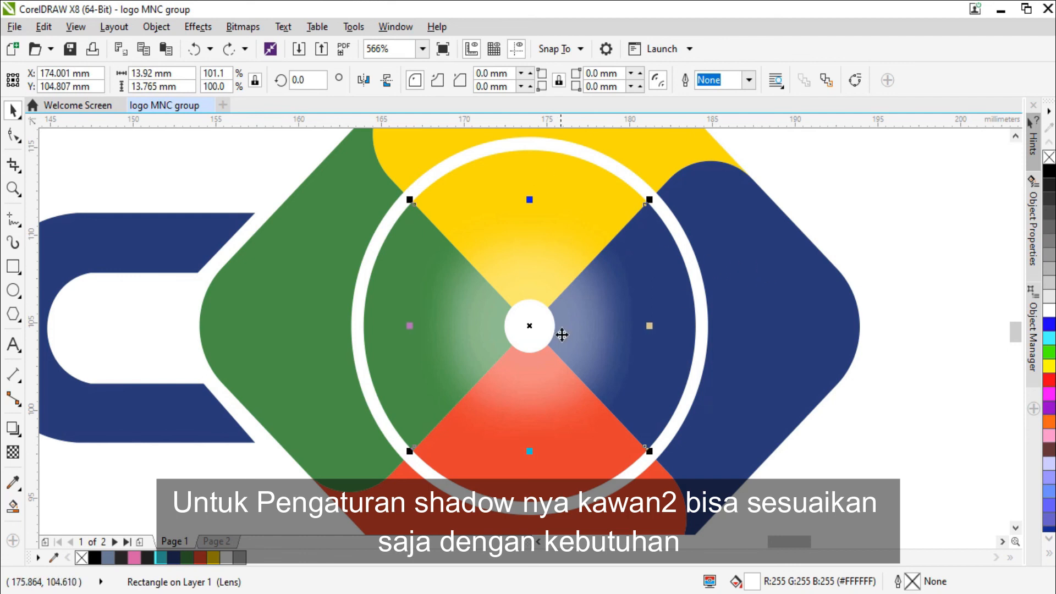
key(F3)
key(F3)
click(614, 309)
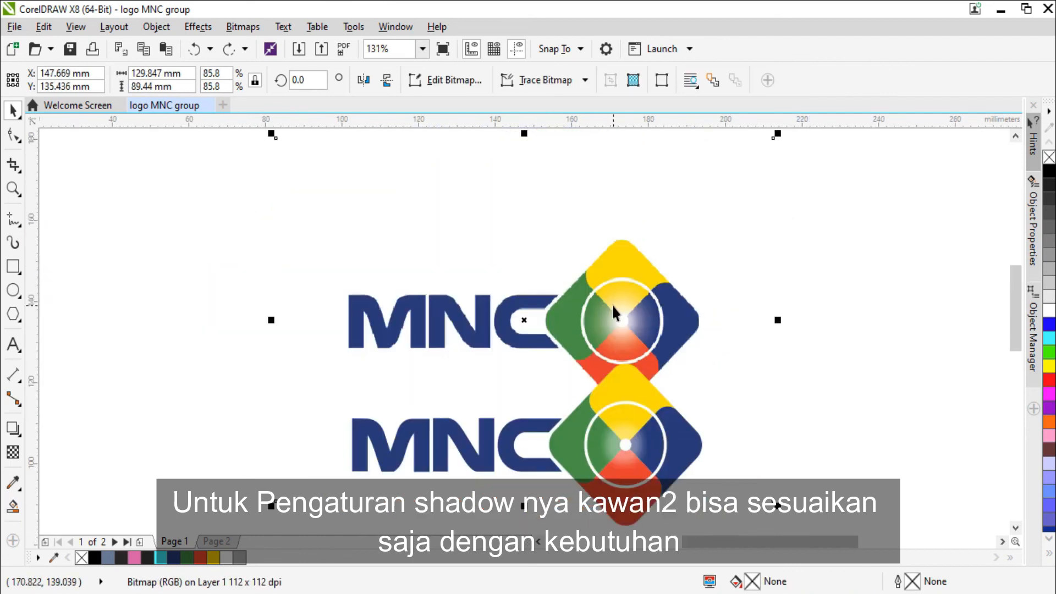
key(Delete)
scroll(612, 304, down, 2)
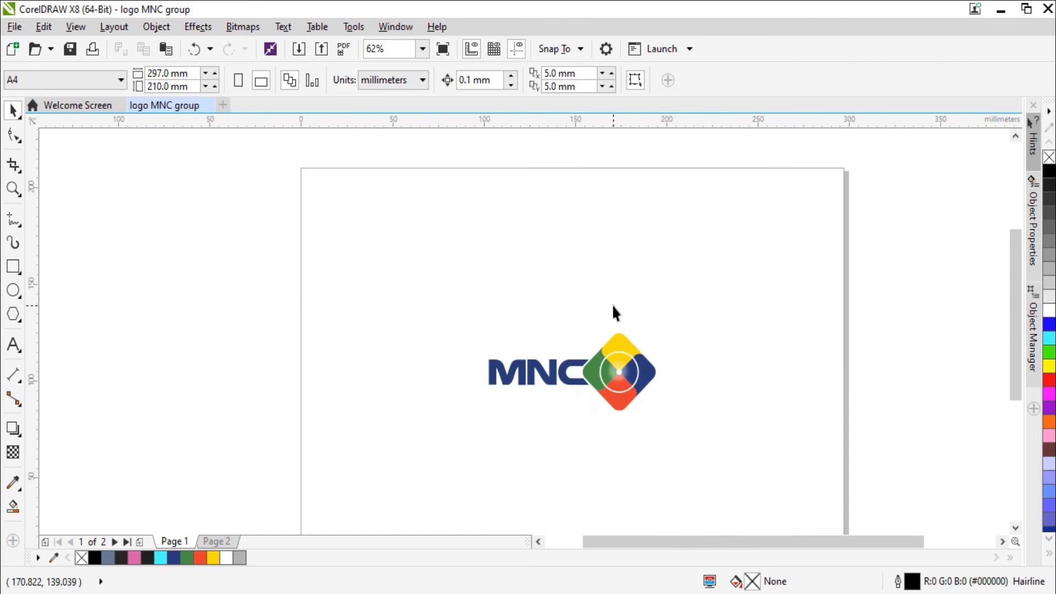
- Examine the edge sharpness on the curved shoulder of the letter M at extreme magnification, ending on the whole logo
scroll(613, 308, up, 5)
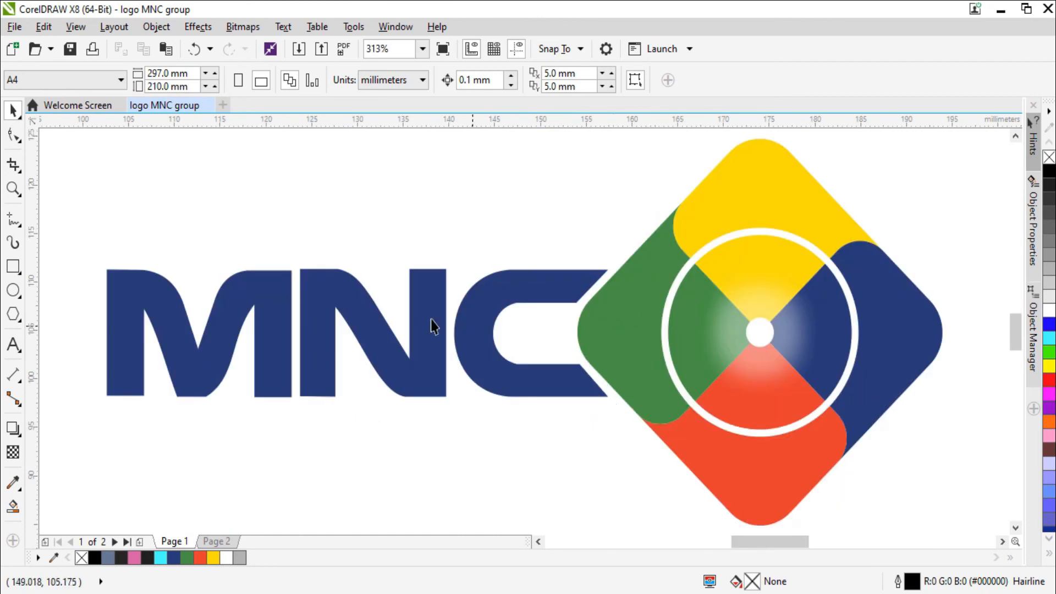
drag(104, 259, 254, 362)
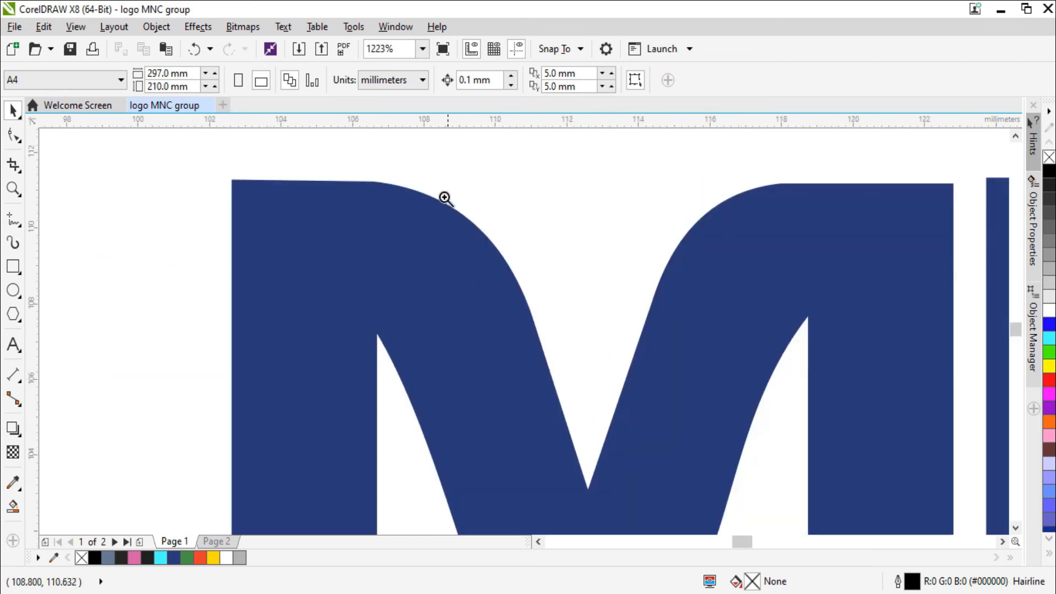
drag(443, 200, 635, 338)
key(F2)
drag(321, 229, 456, 335)
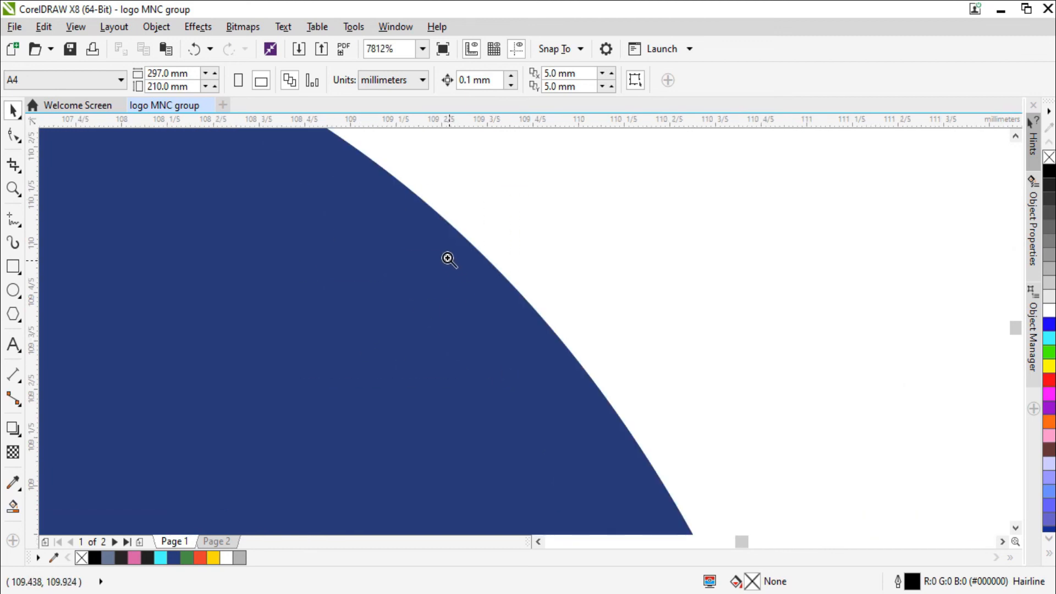
drag(448, 258, 645, 392)
key(F2)
drag(416, 263, 594, 414)
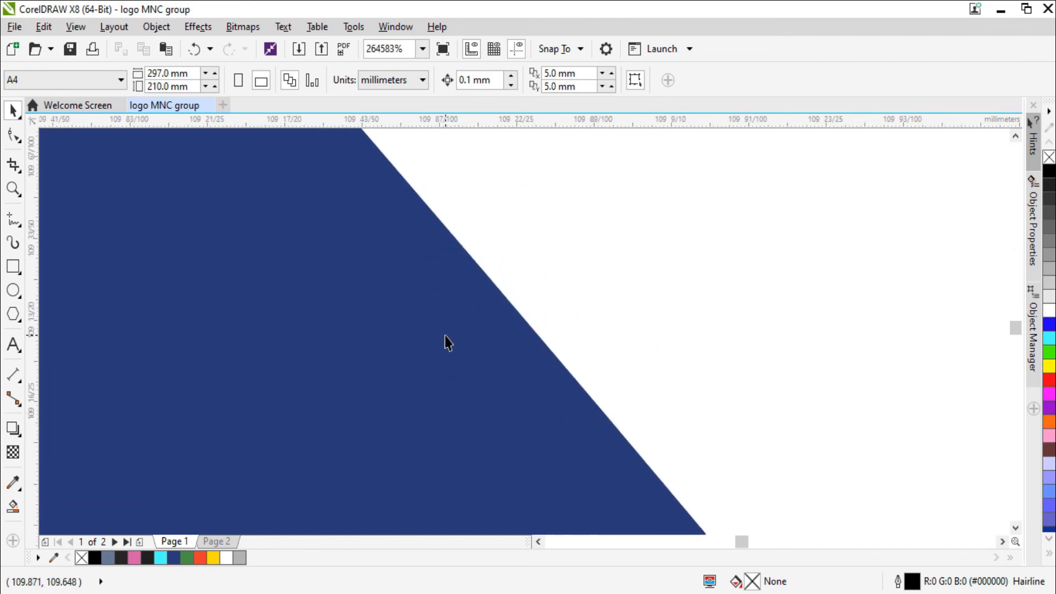
scroll(618, 387, up, 1)
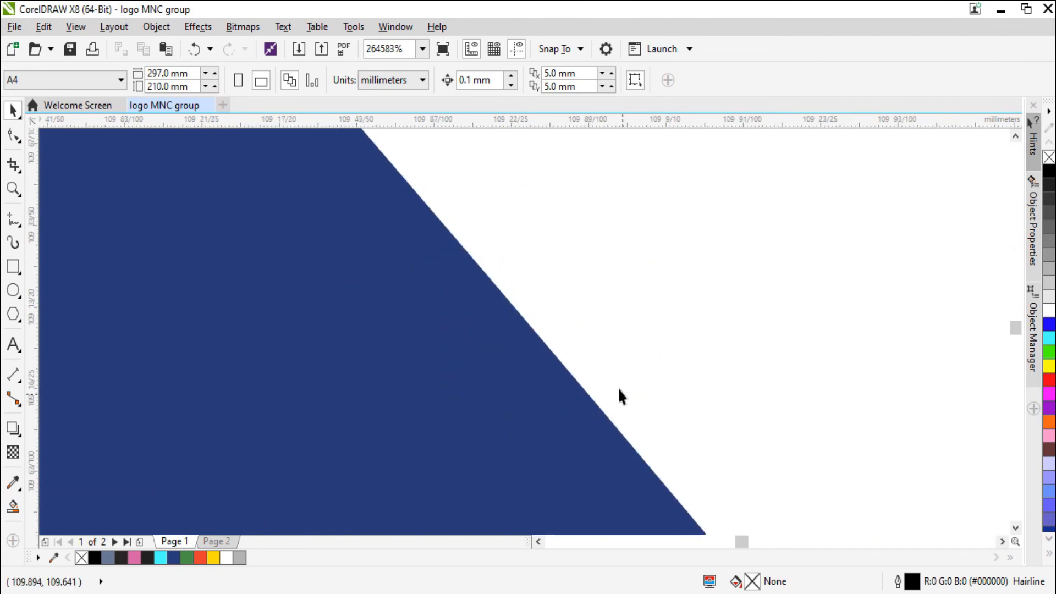
click(380, 51)
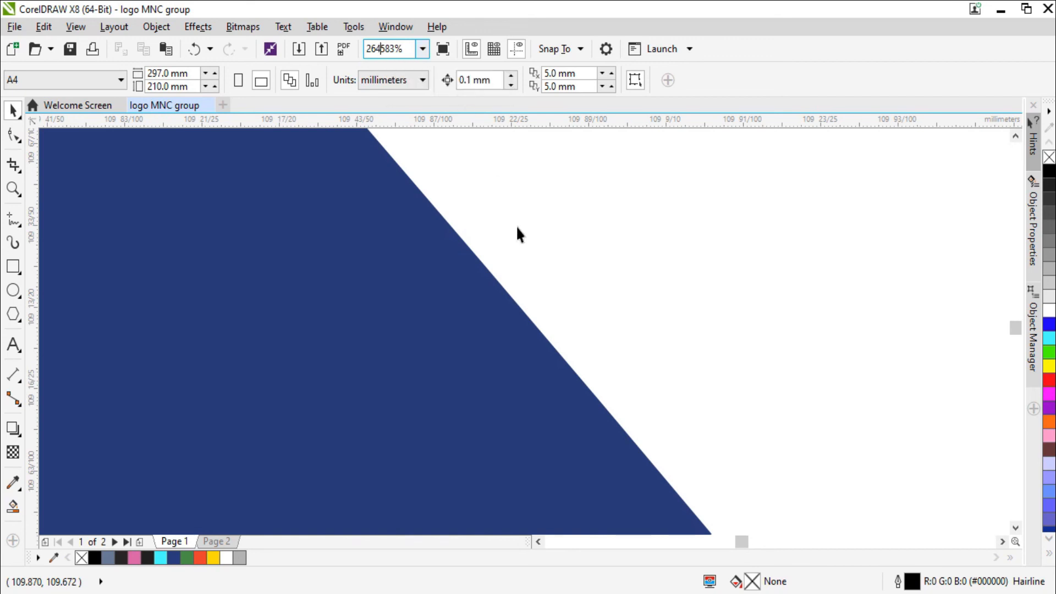
click(449, 405)
key(F4)
click(491, 465)
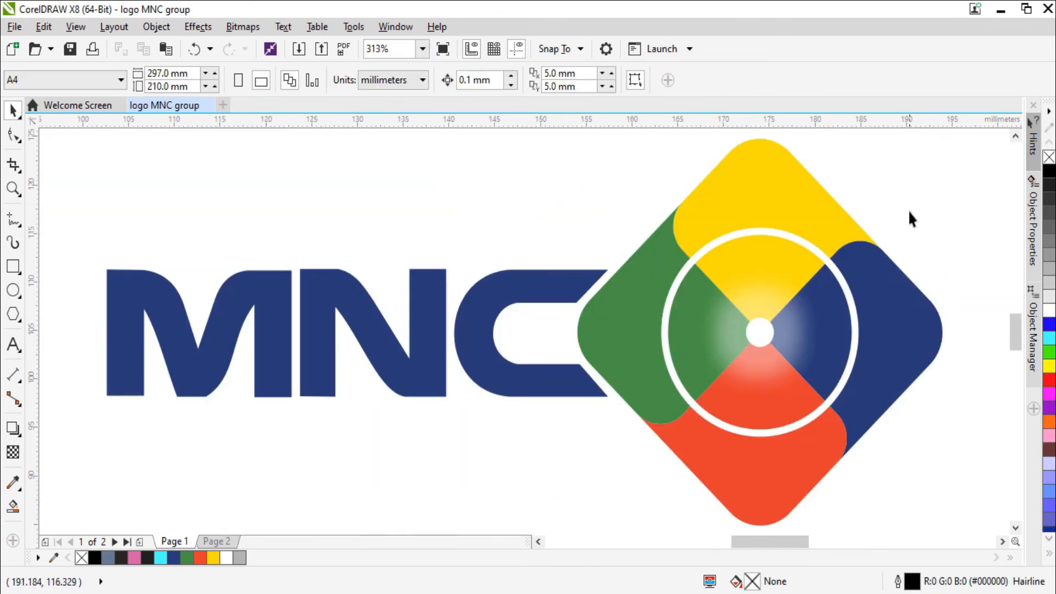